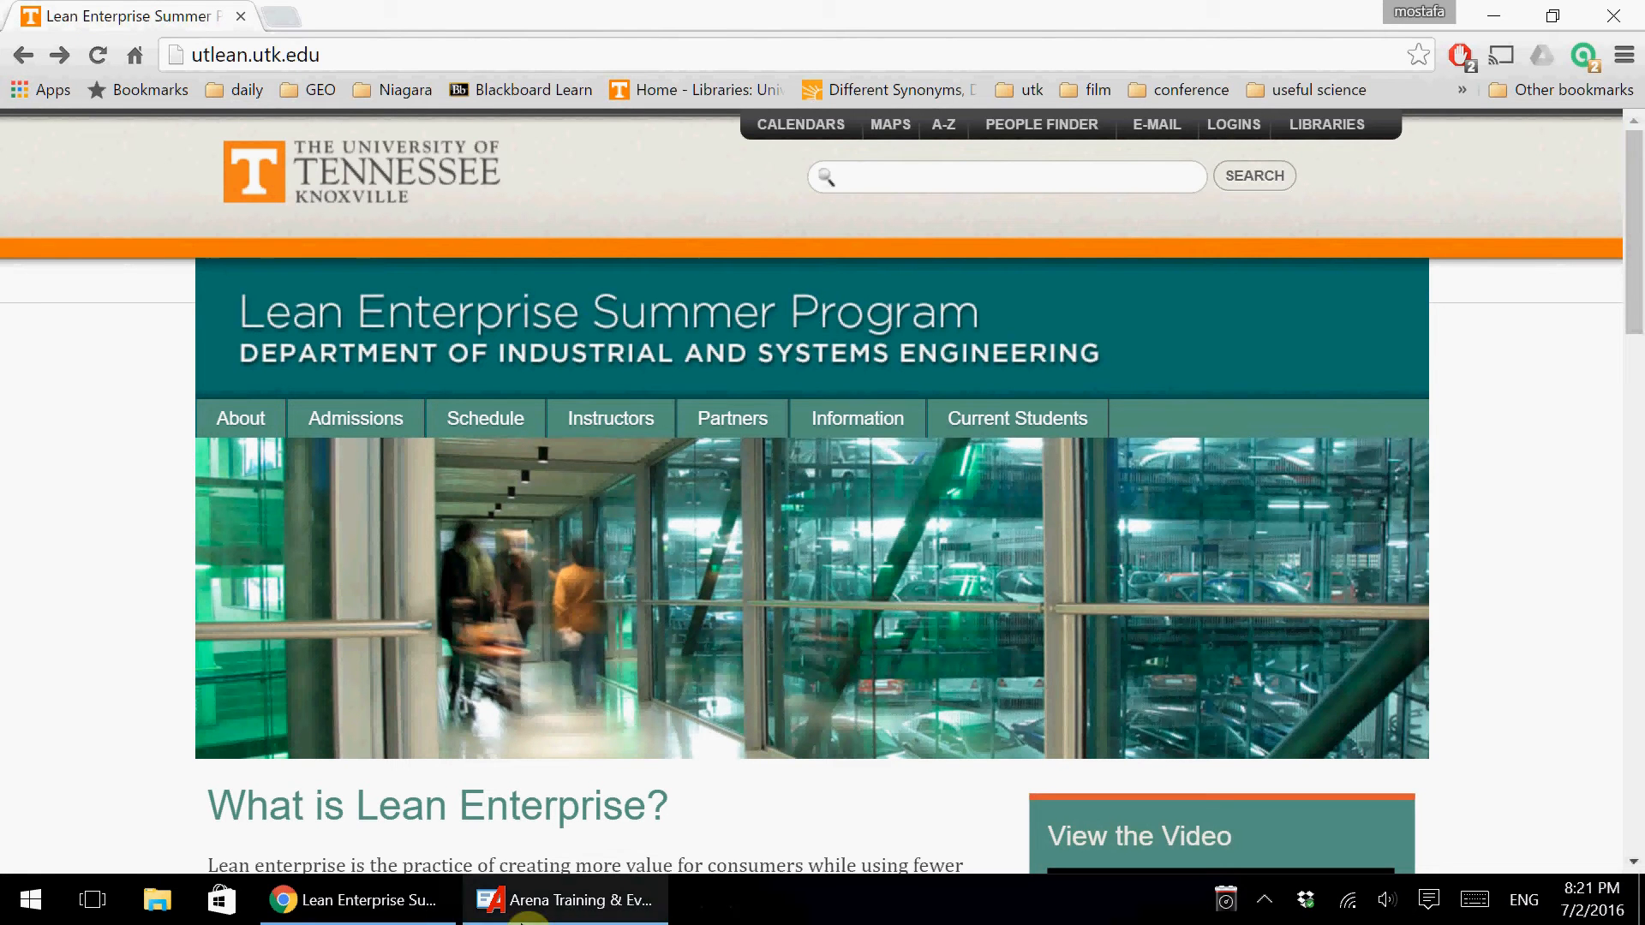
Switch to Arena and add a new row to the Entity data module of the Basic Process panel.
click(391, 904)
click(1110, 600)
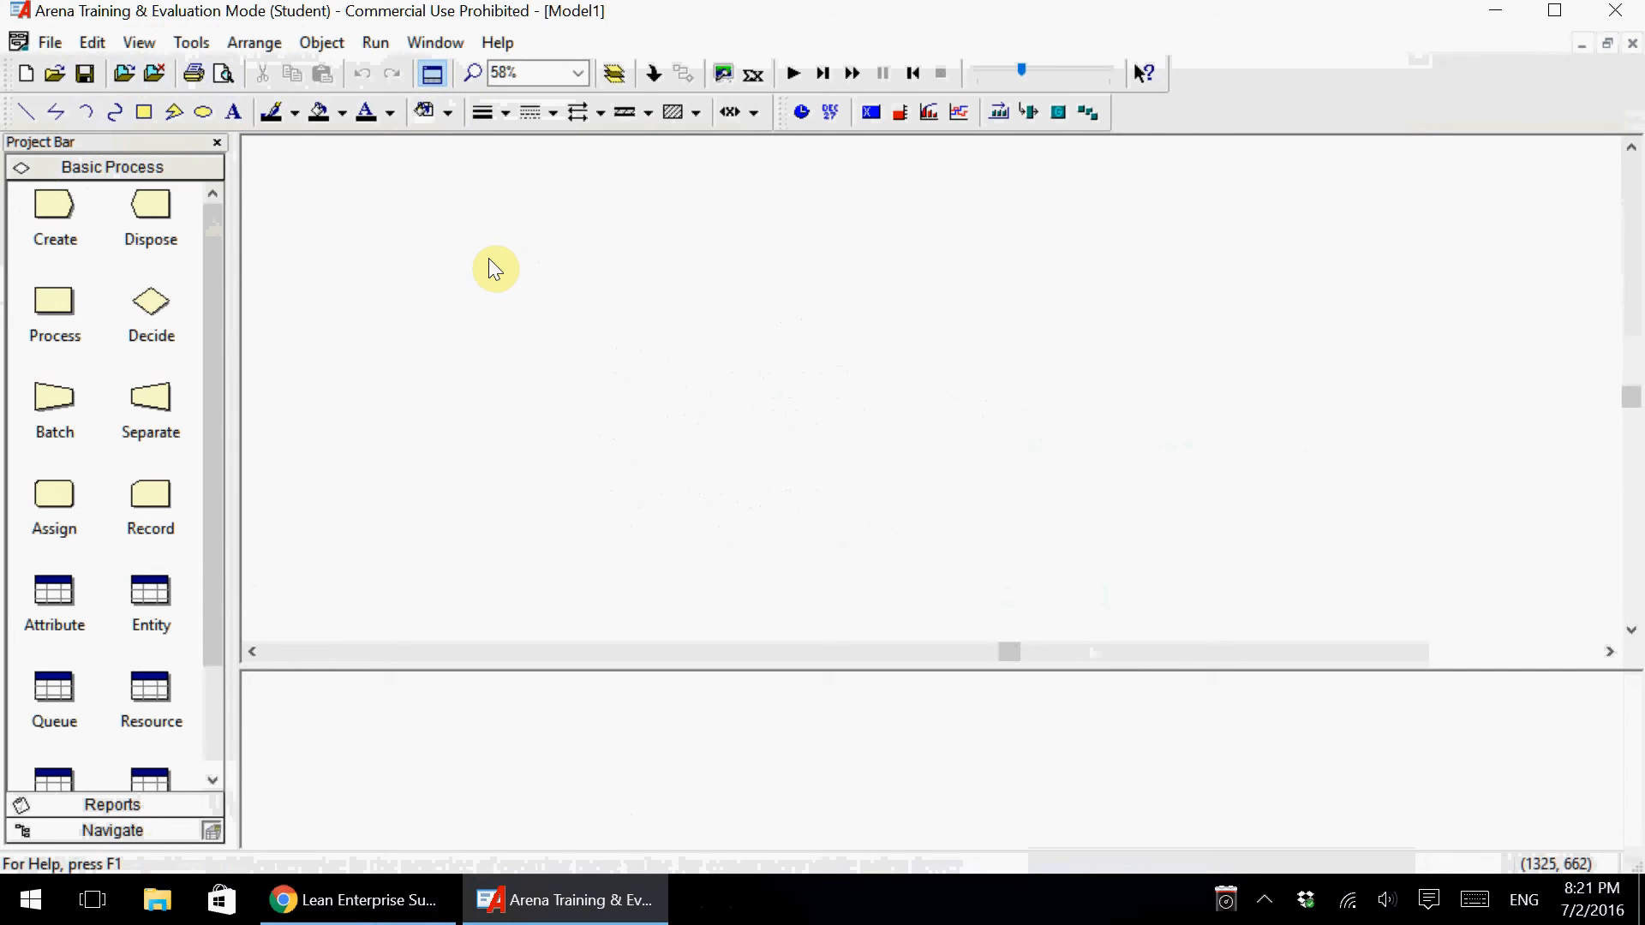
drag(212, 356, 212, 444)
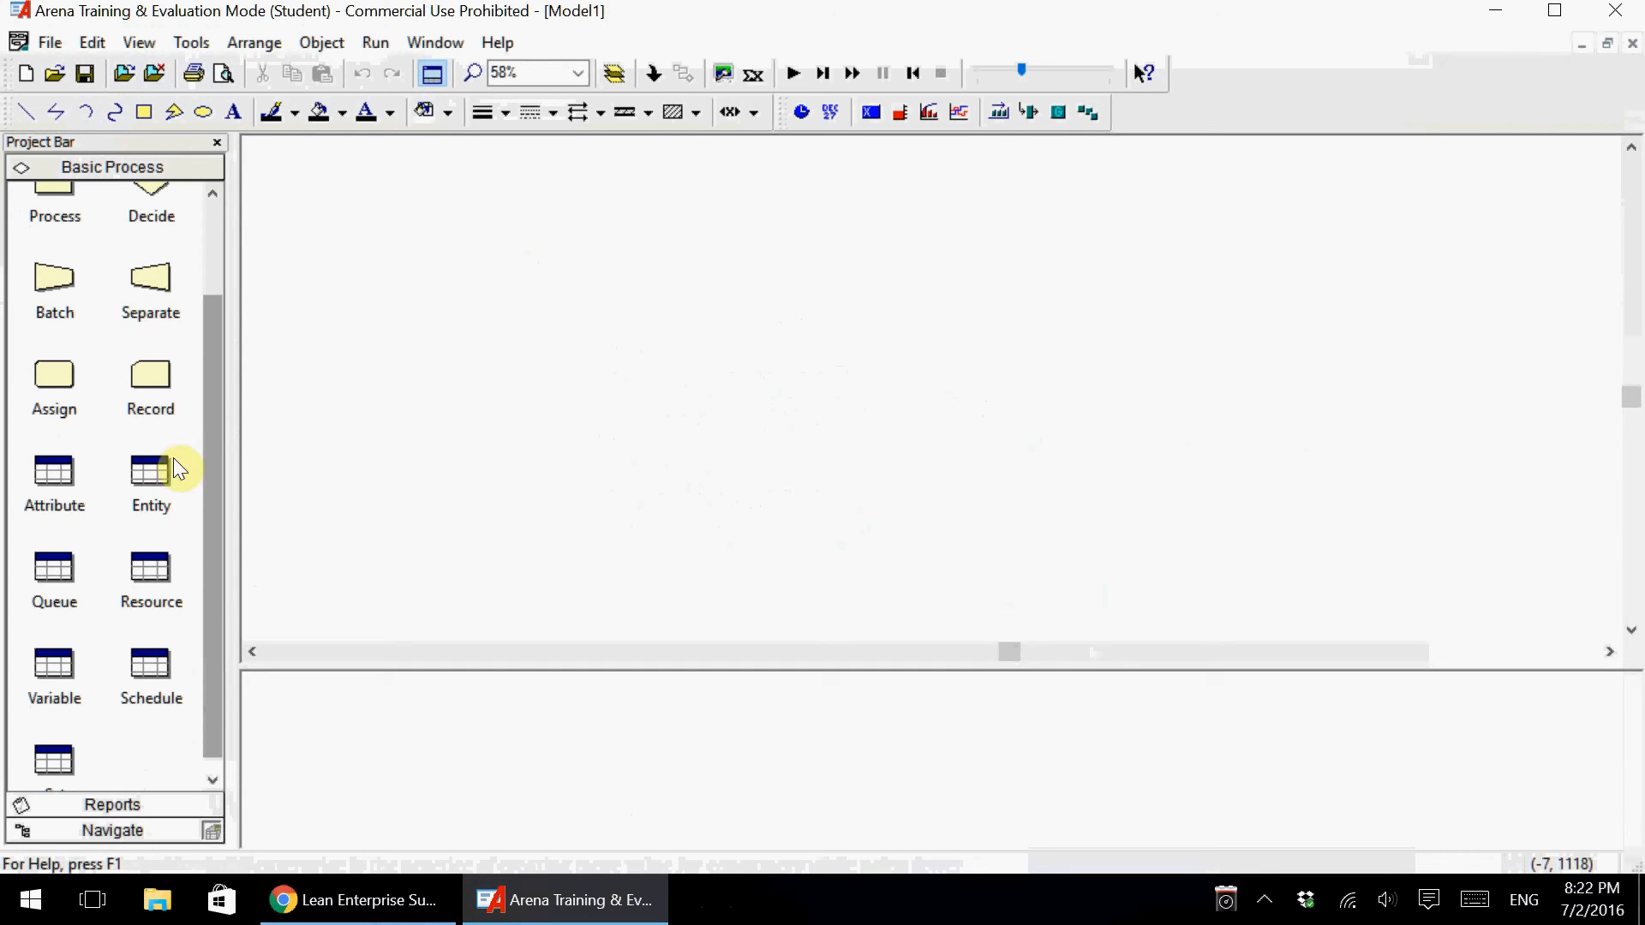
click(152, 474)
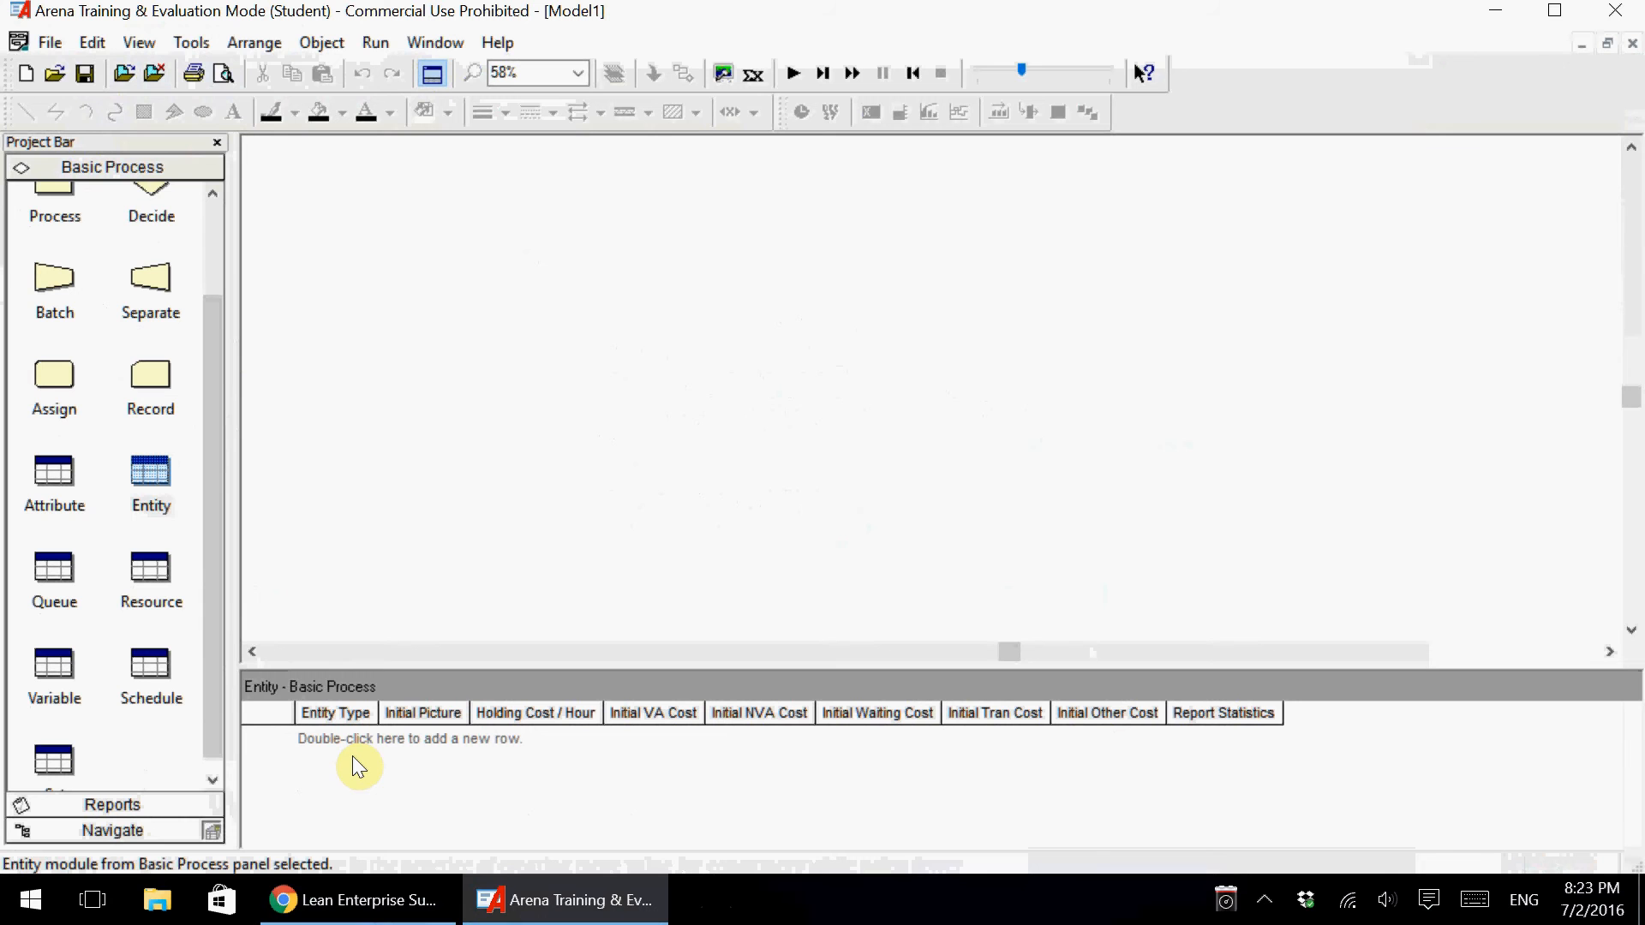
click(158, 473)
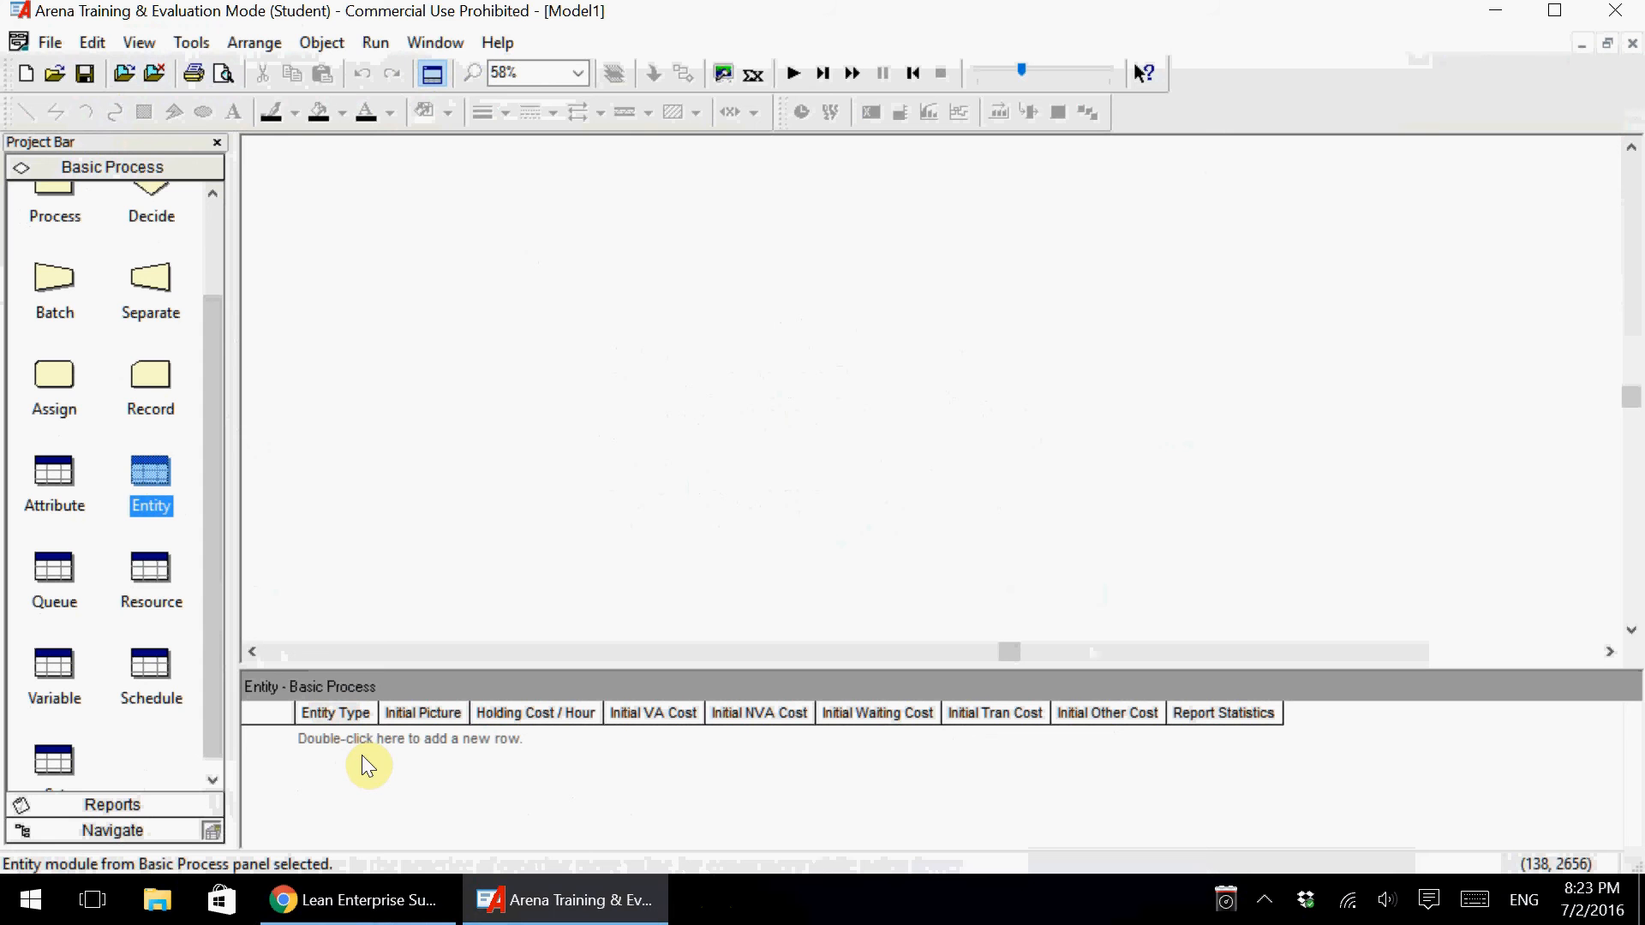
click(241, 502)
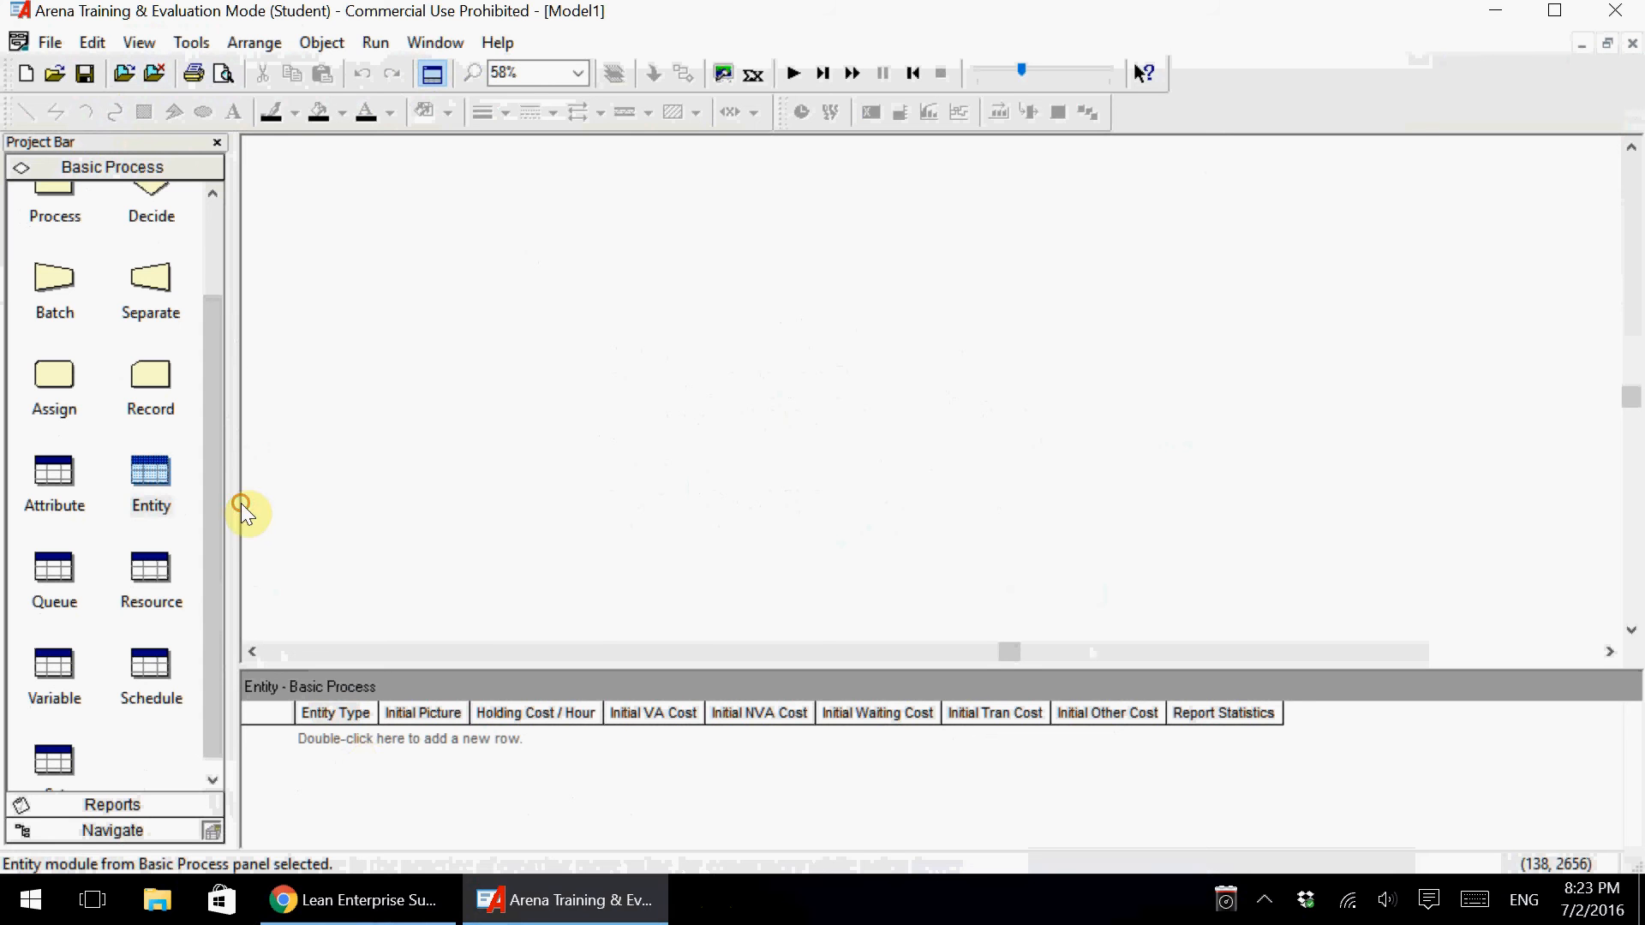
double_click(347, 751)
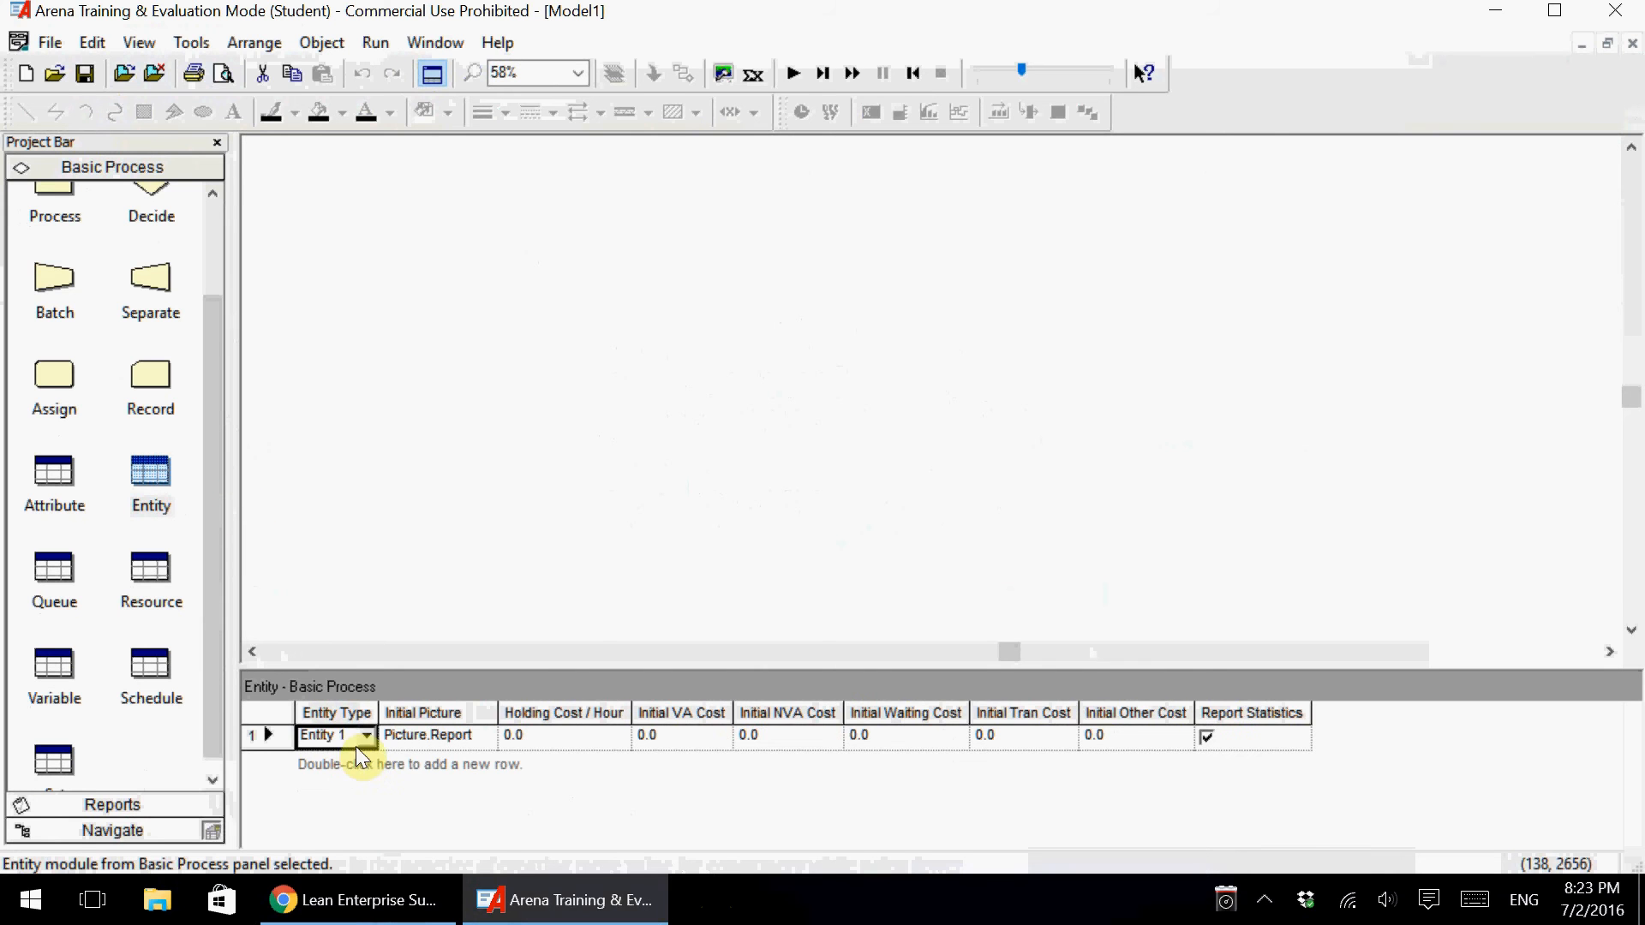
Name the new entity type Customer and widen the Entity Type column.
click(343, 735)
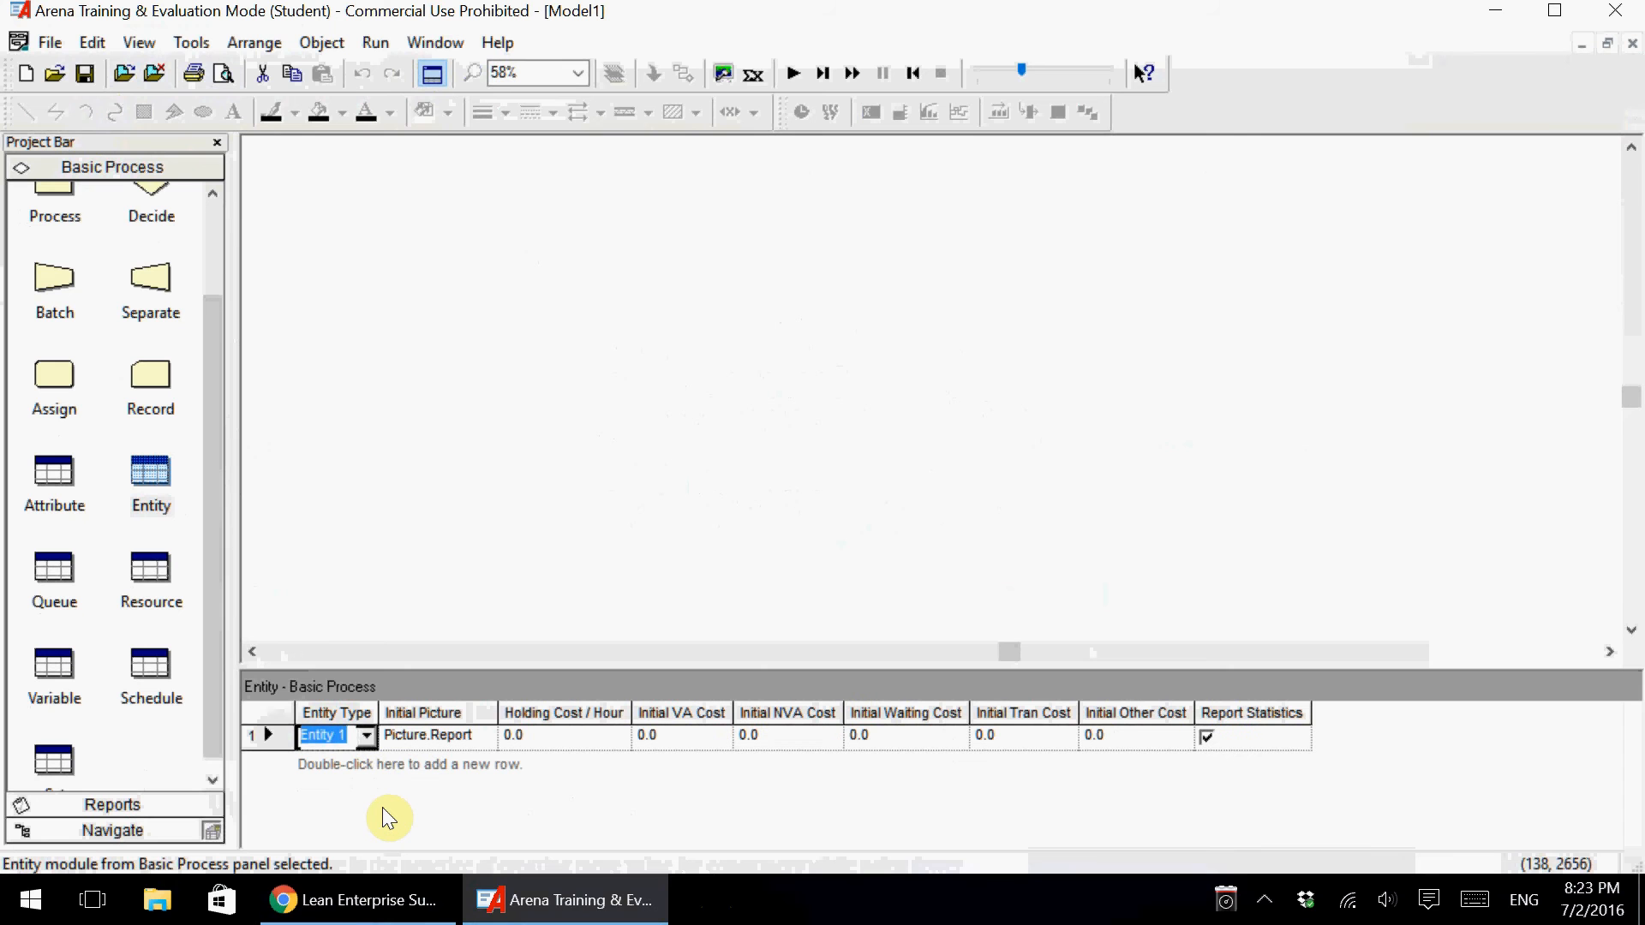
text(Custom)
key(BackSpace)
key(BackSpace)
key(BackSpace)
key(BackSpace)
key(BackSpace)
key(BackSpace)
text(r)
drag(379, 712, 423, 712)
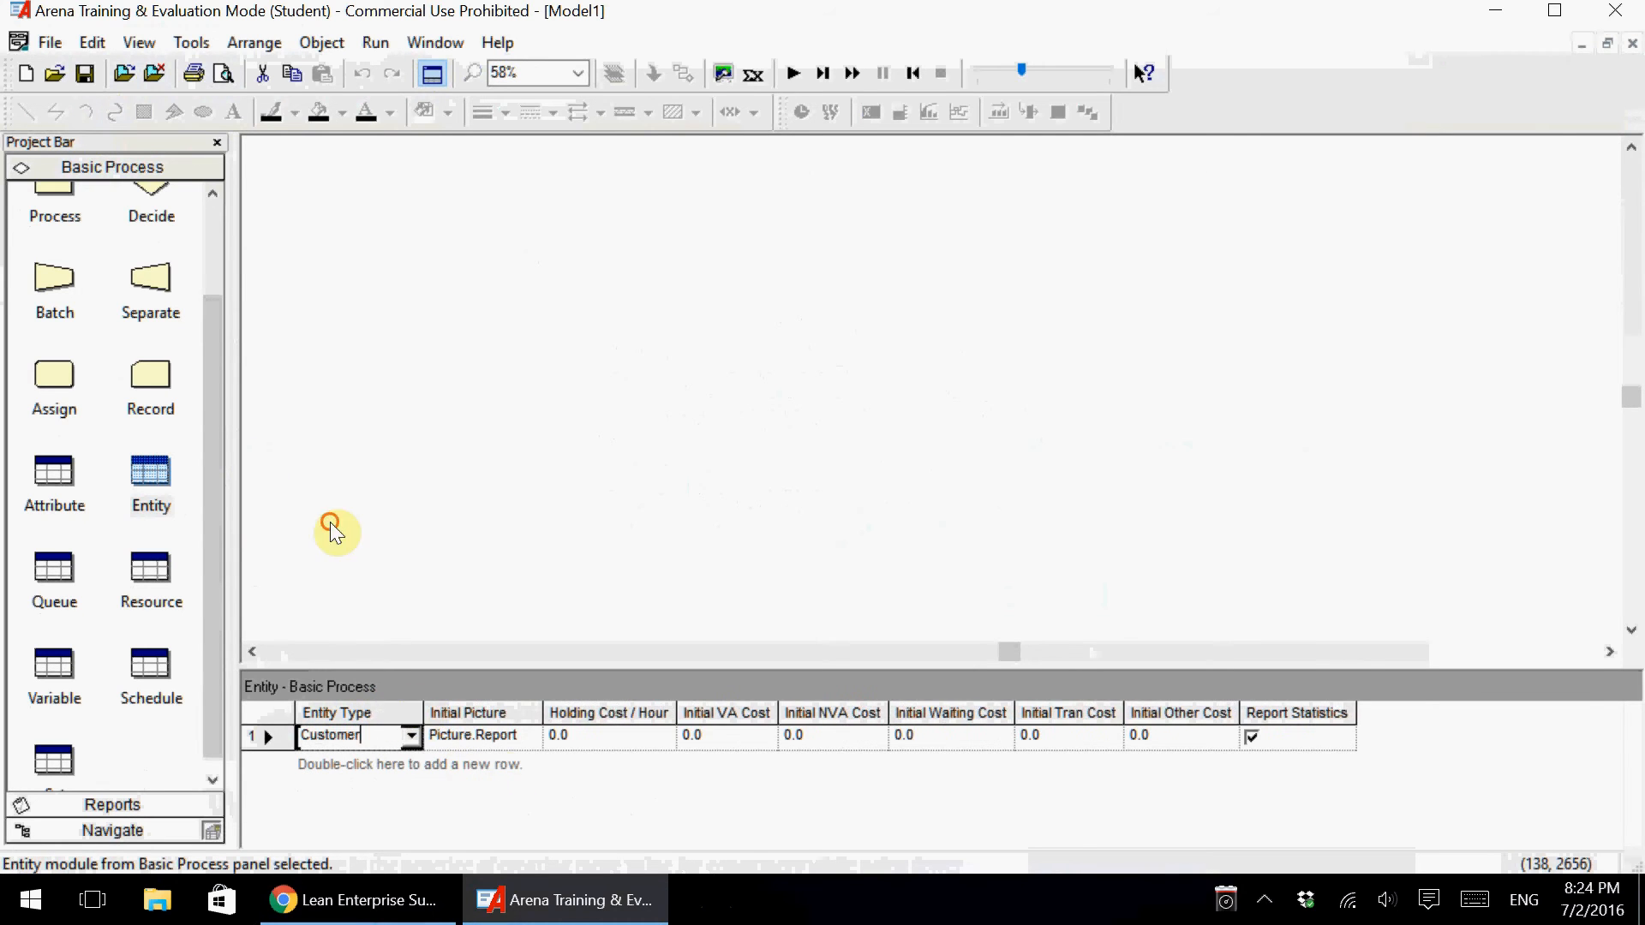
Set the Customer entity's initial picture to Picture.Person and widen the Initial Picture column.
click(505, 740)
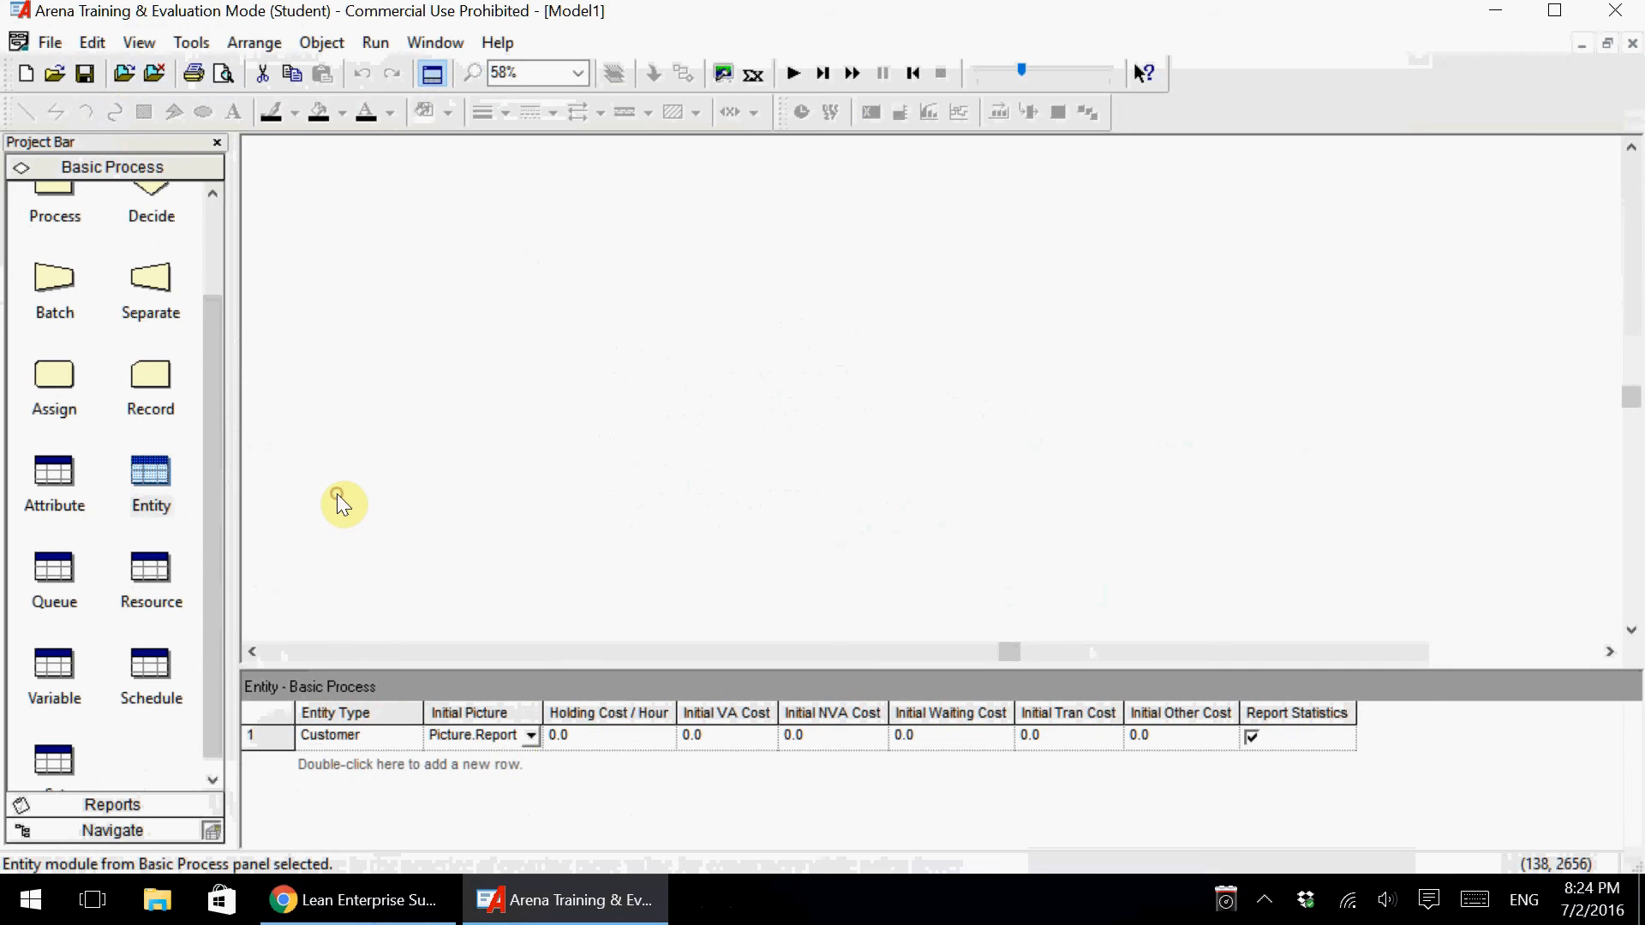
click(531, 737)
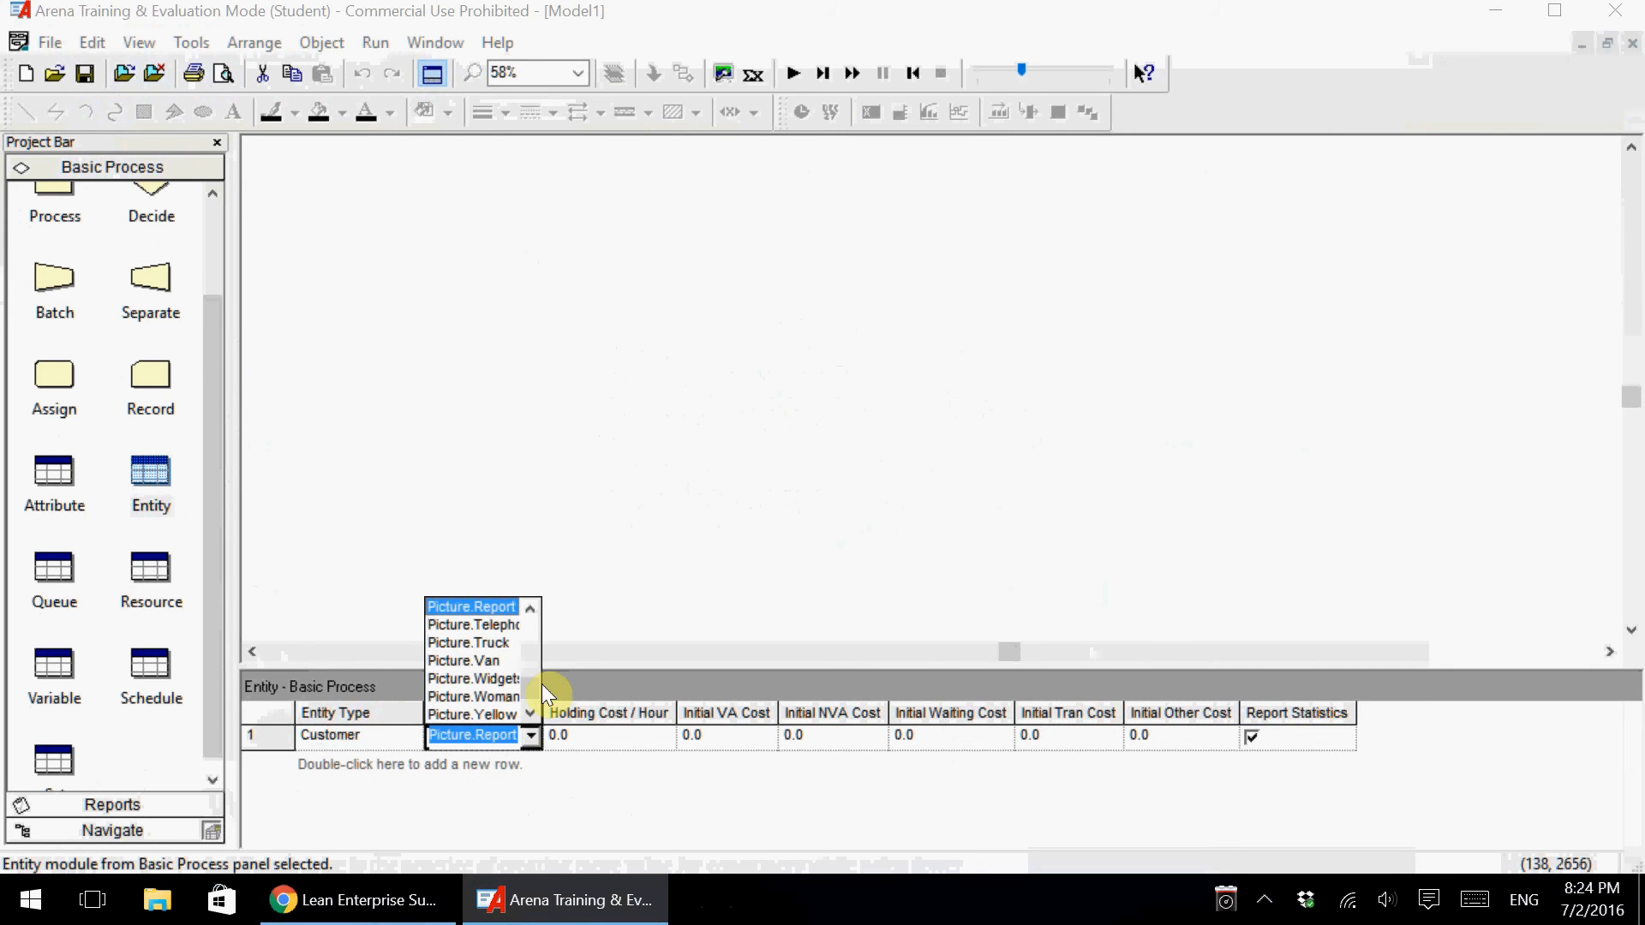
scroll(530, 680, up, 3)
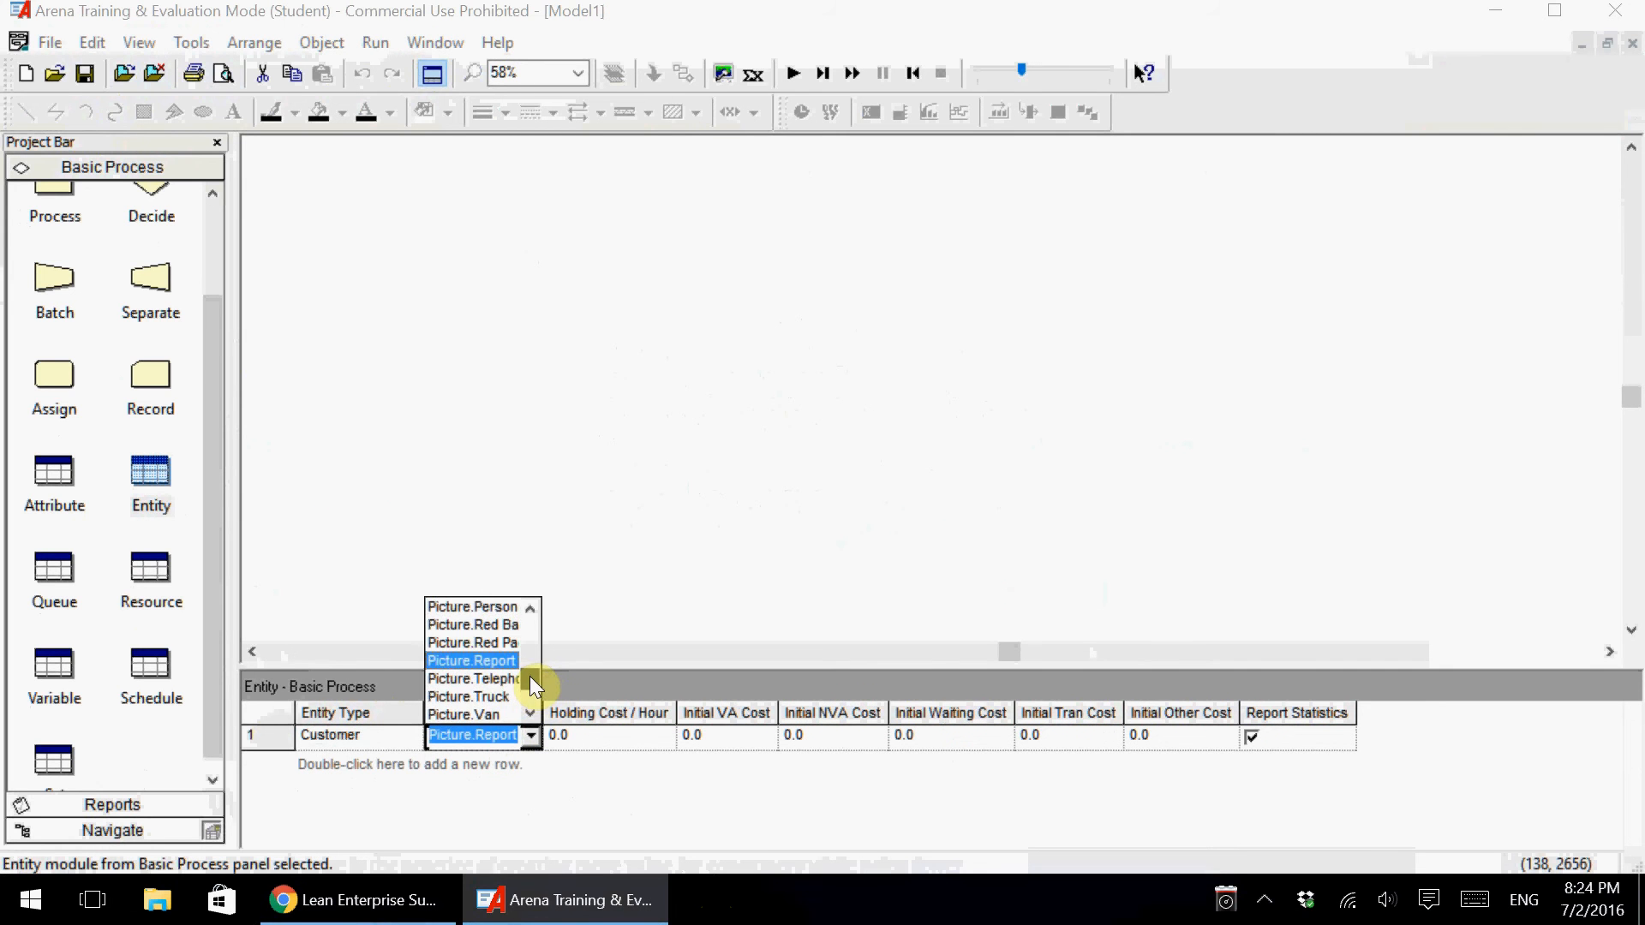
click(512, 606)
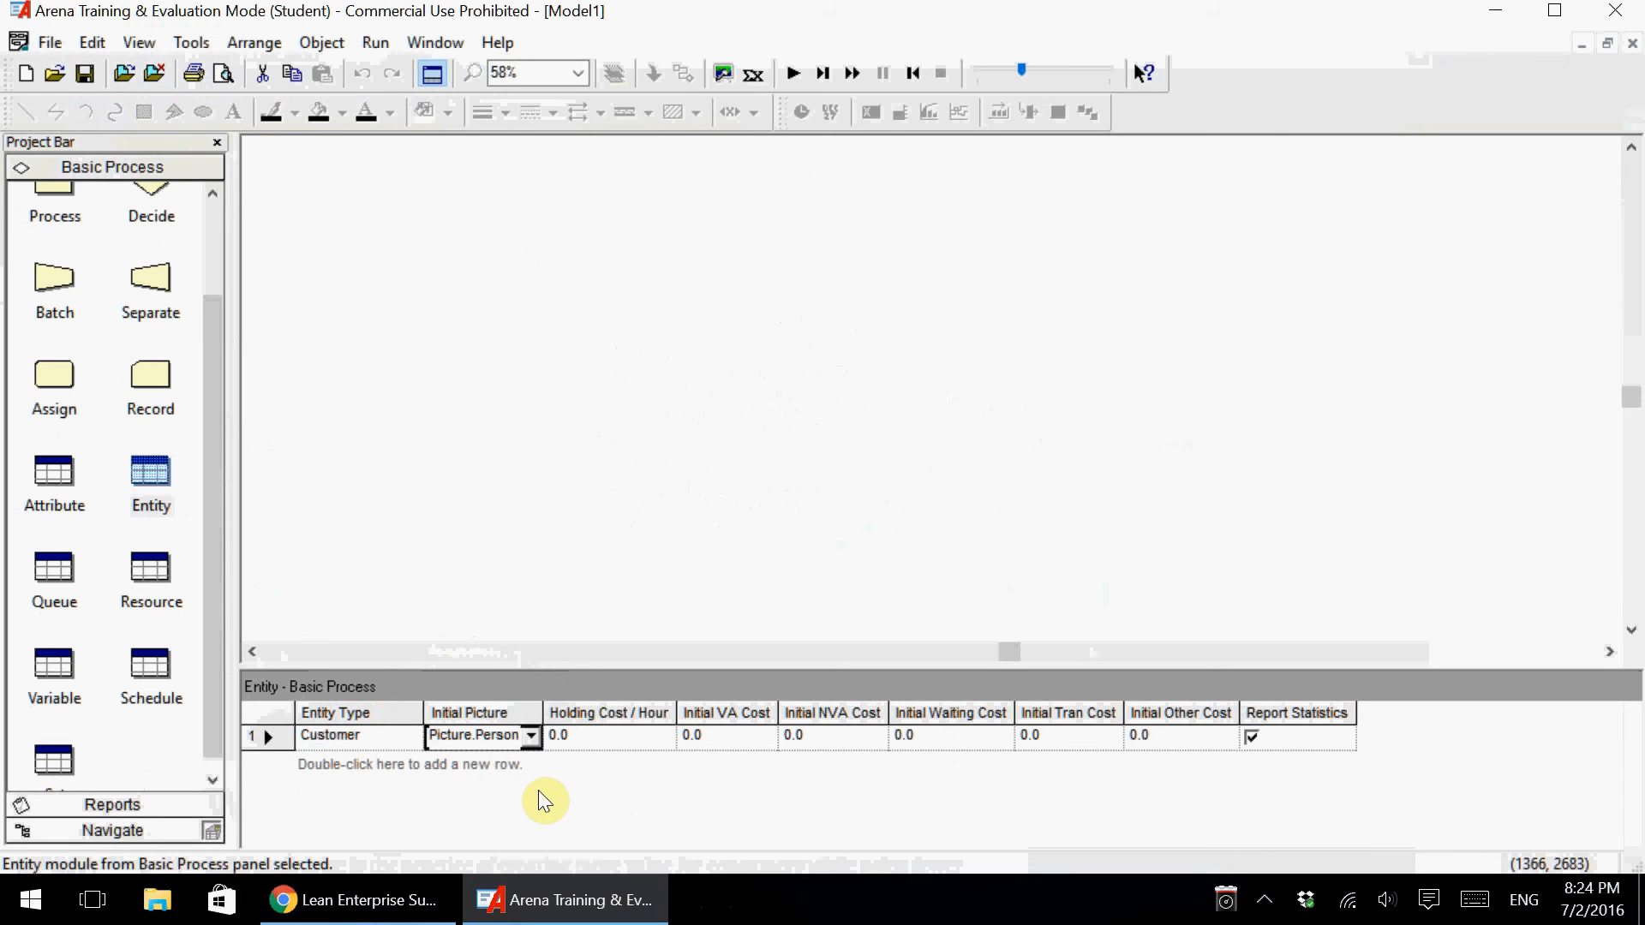
drag(546, 709, 576, 712)
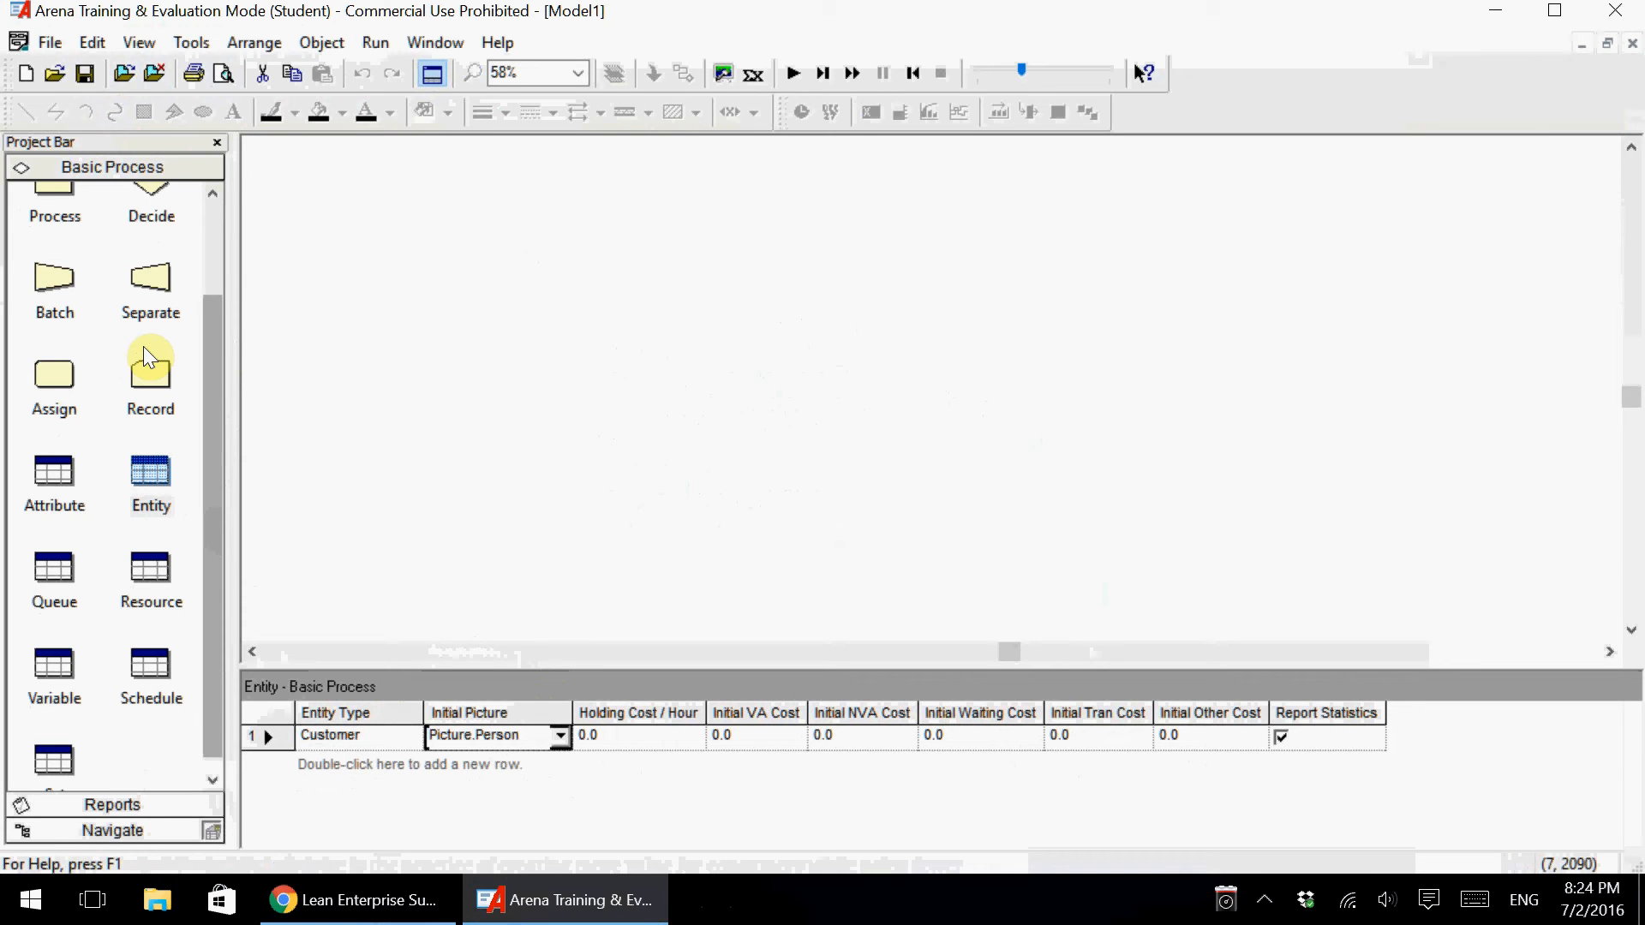
Add a row to the Resource data module and name the resource Cashier.
click(151, 567)
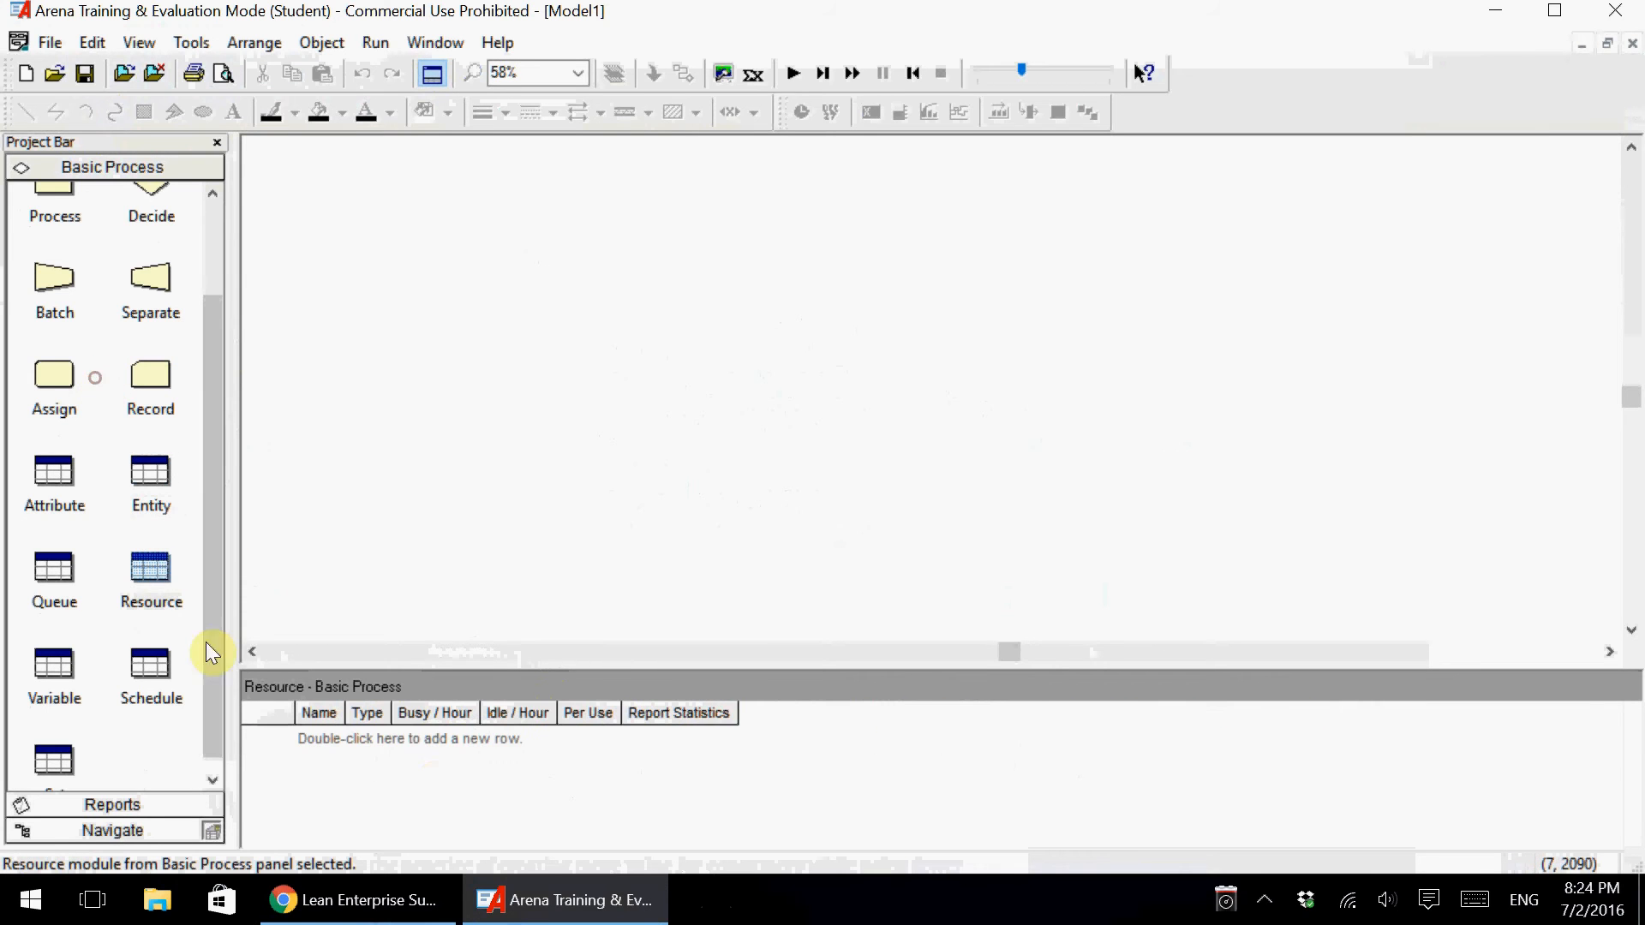
double_click(430, 773)
click(374, 735)
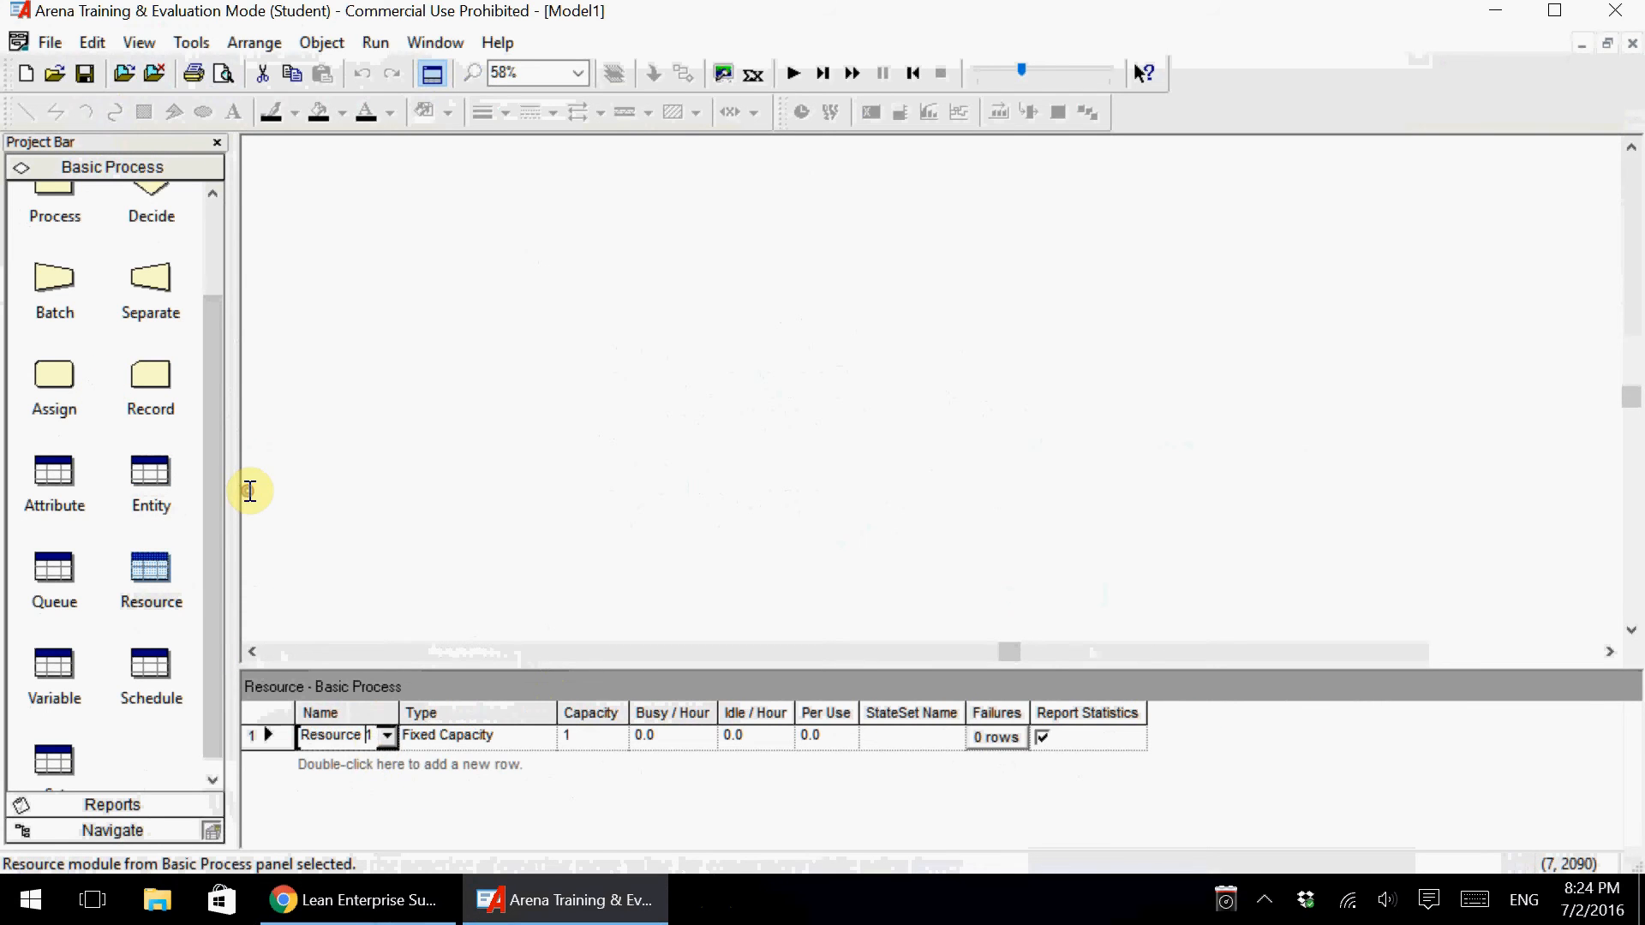
drag(374, 735, 192, 491)
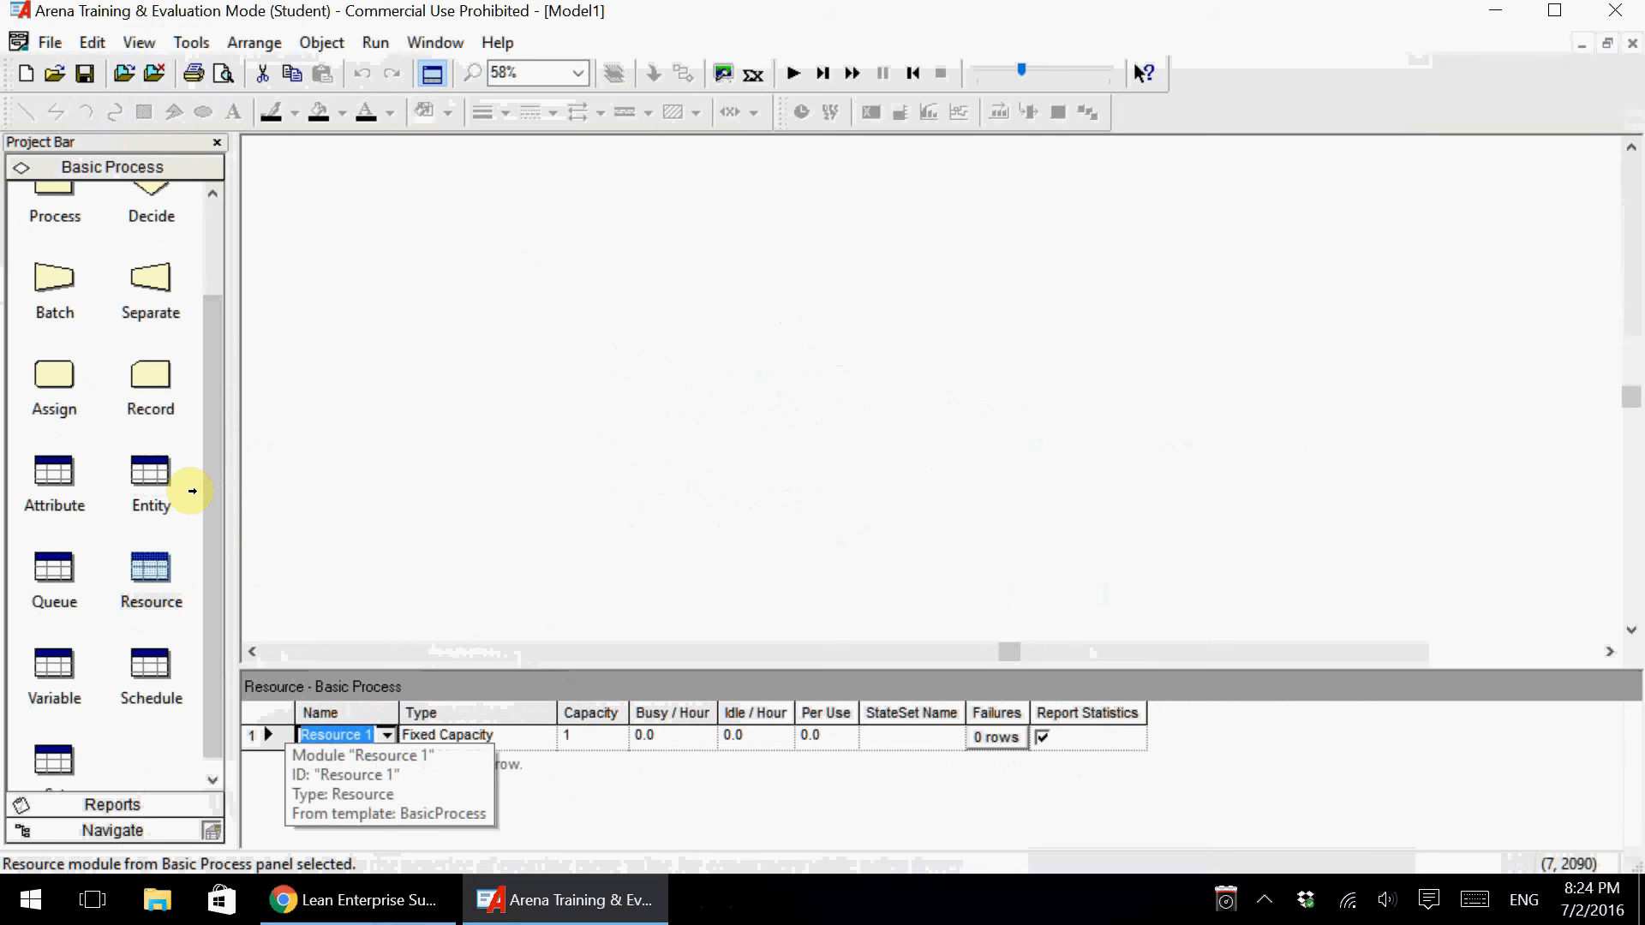
text(Cashier)
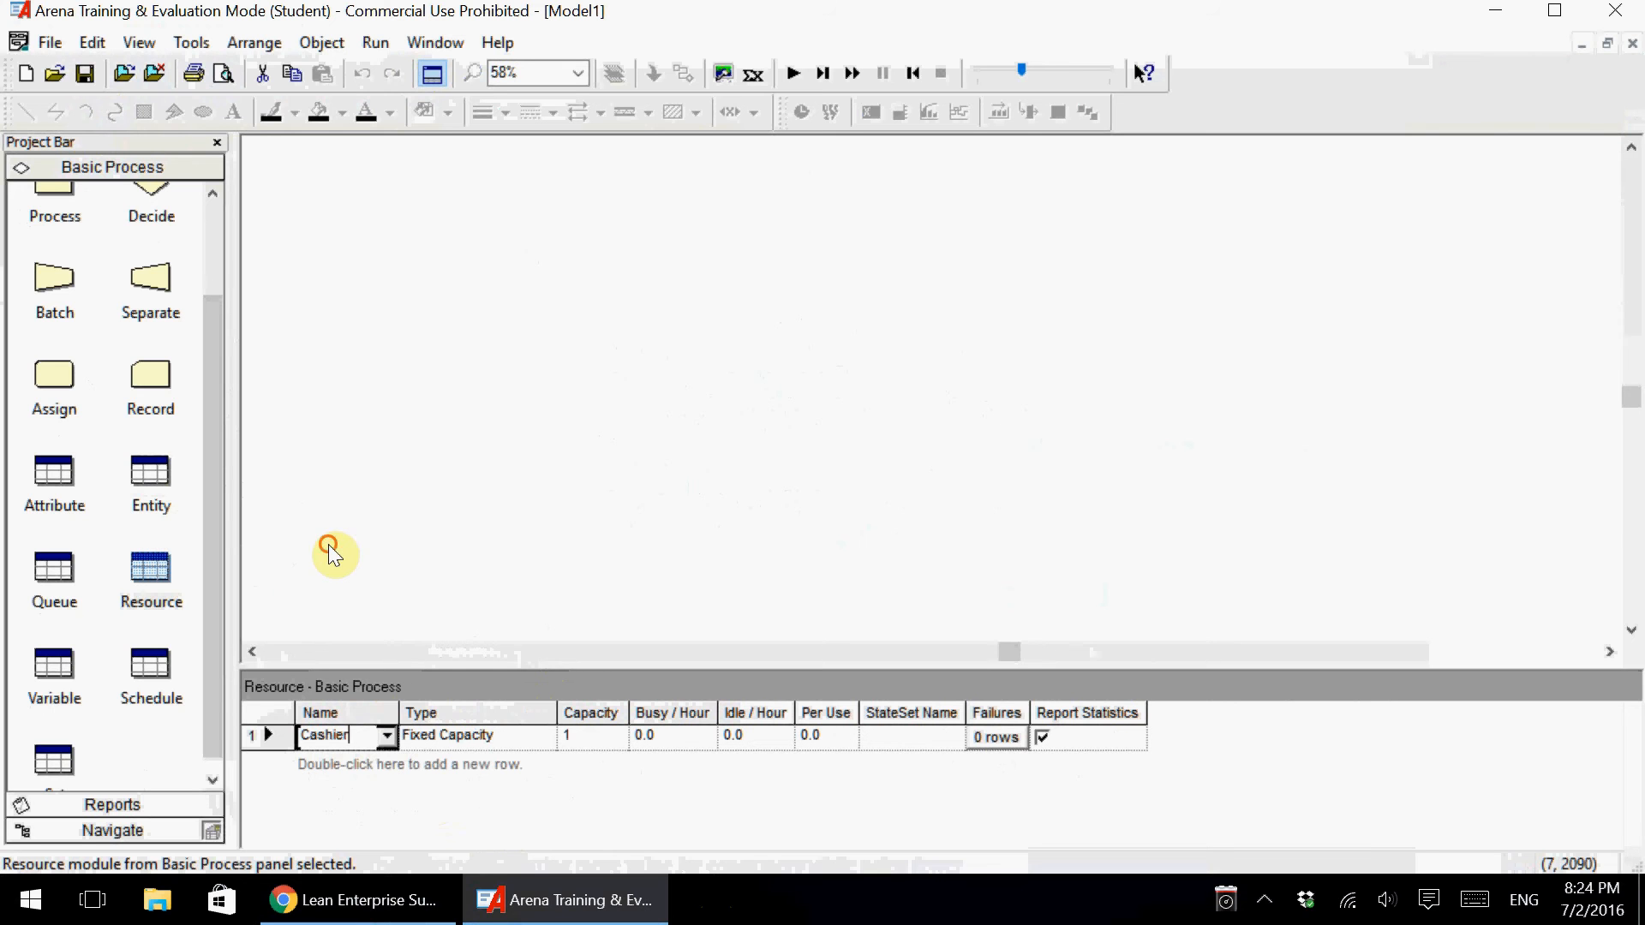
key(Tab)
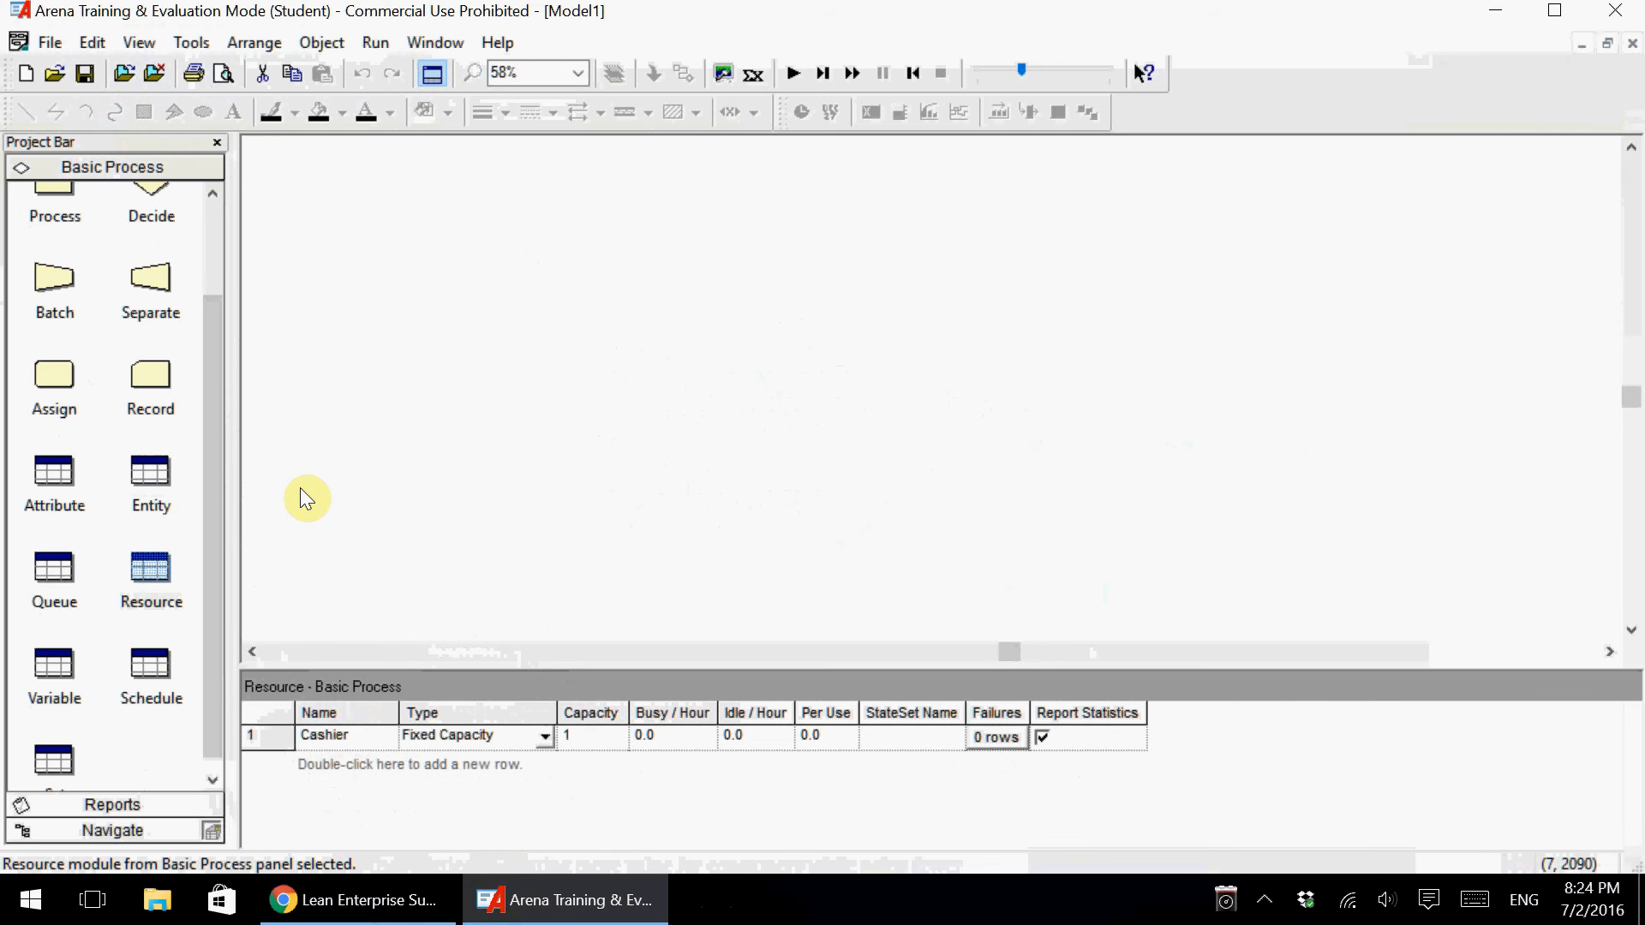
Choose Fixed Capacity as the Cashier resource's type and select its capacity value.
click(543, 738)
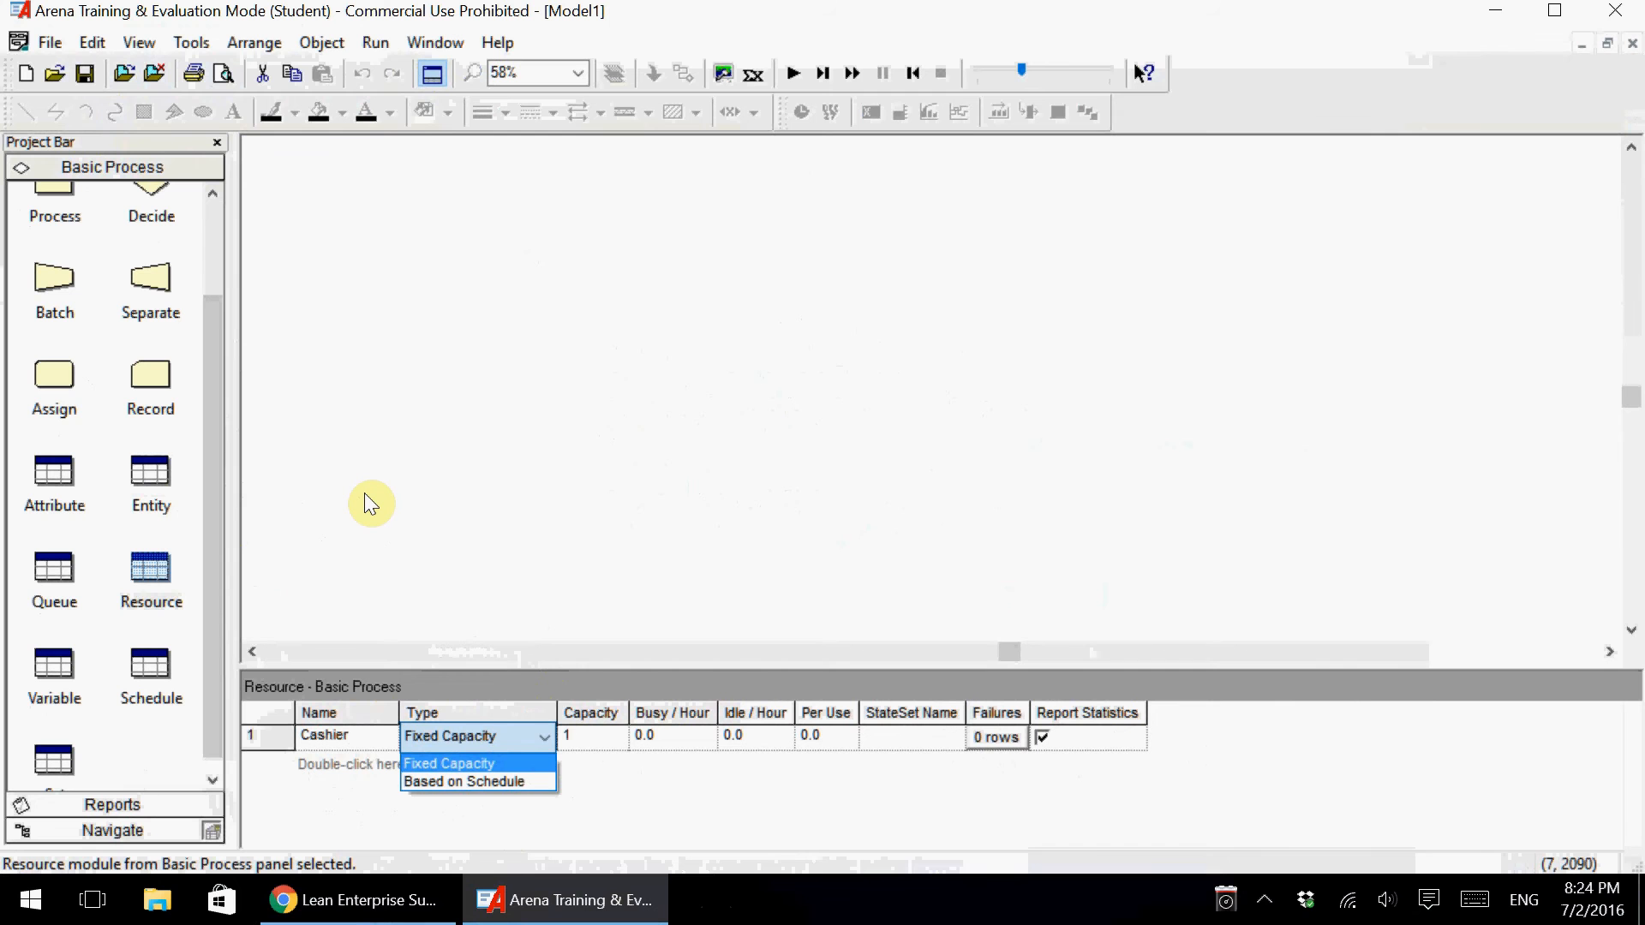
click(550, 761)
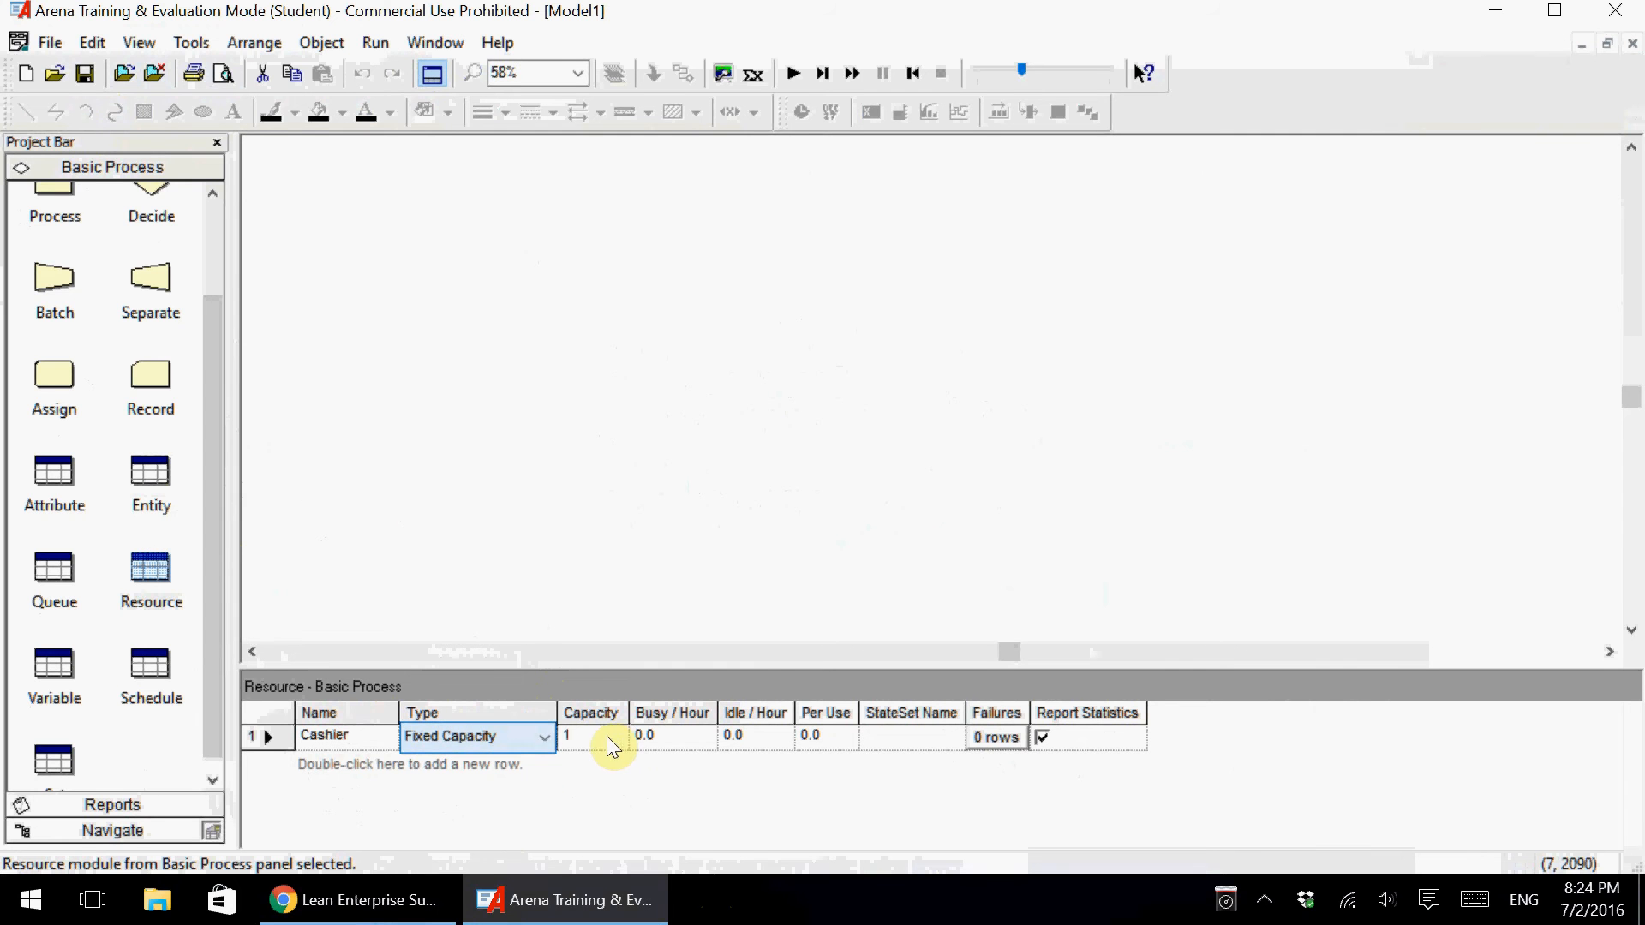
click(606, 737)
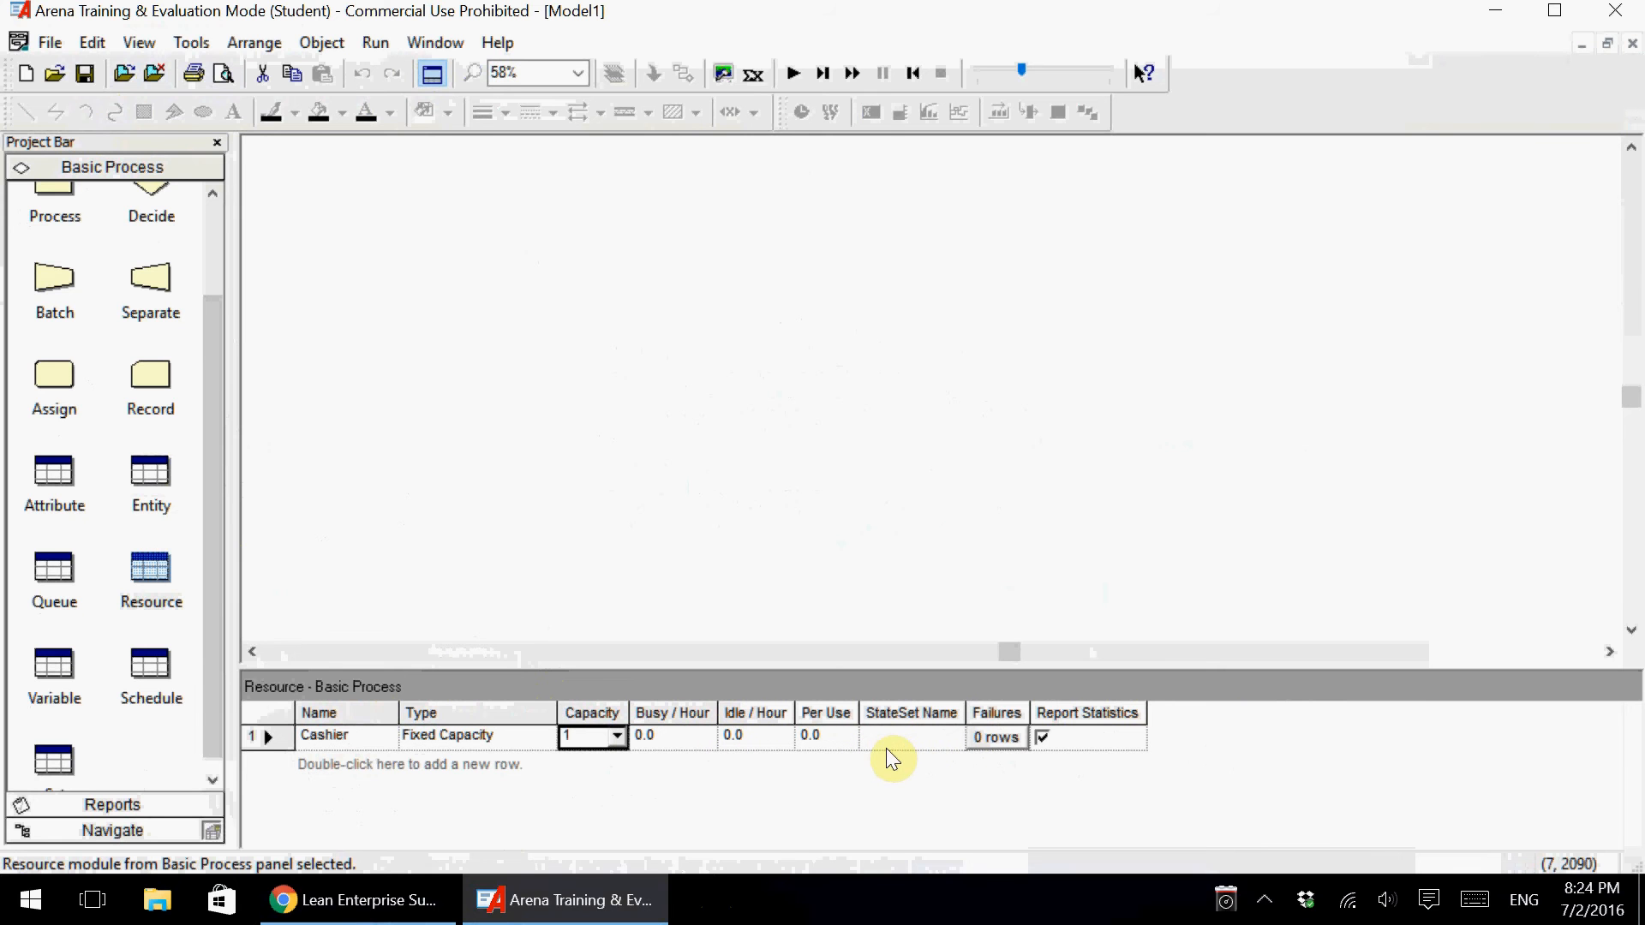
click(138, 442)
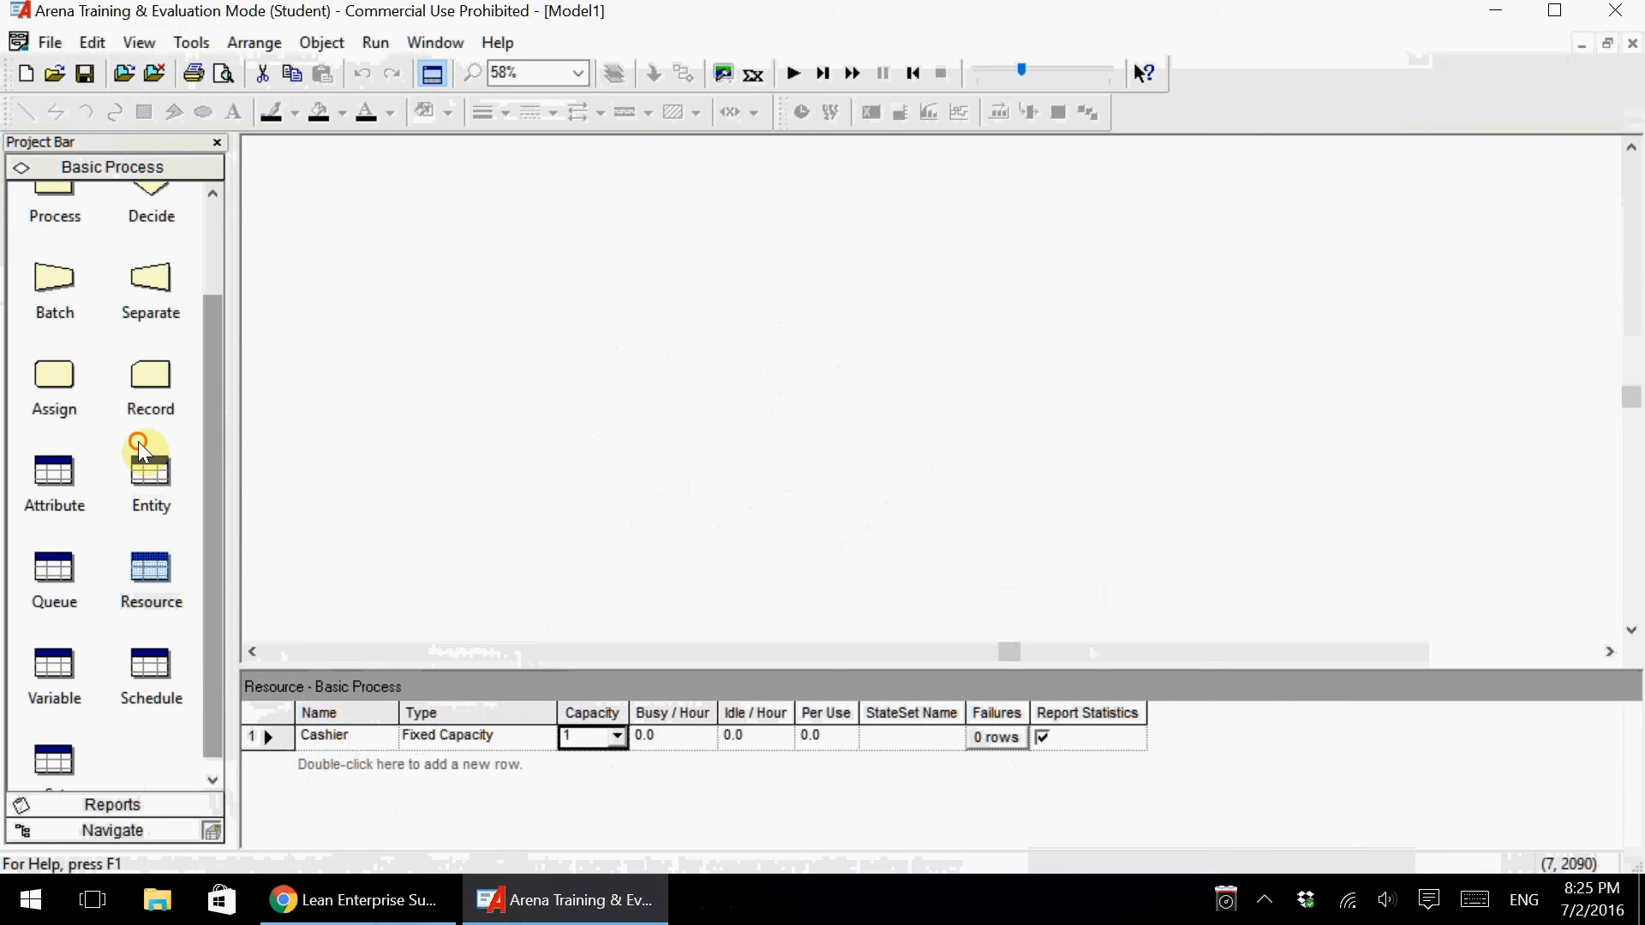
Place a Create module in the upper-left area of the model canvas and enter the name Customer_Arrival for it.
drag(214, 601, 216, 498)
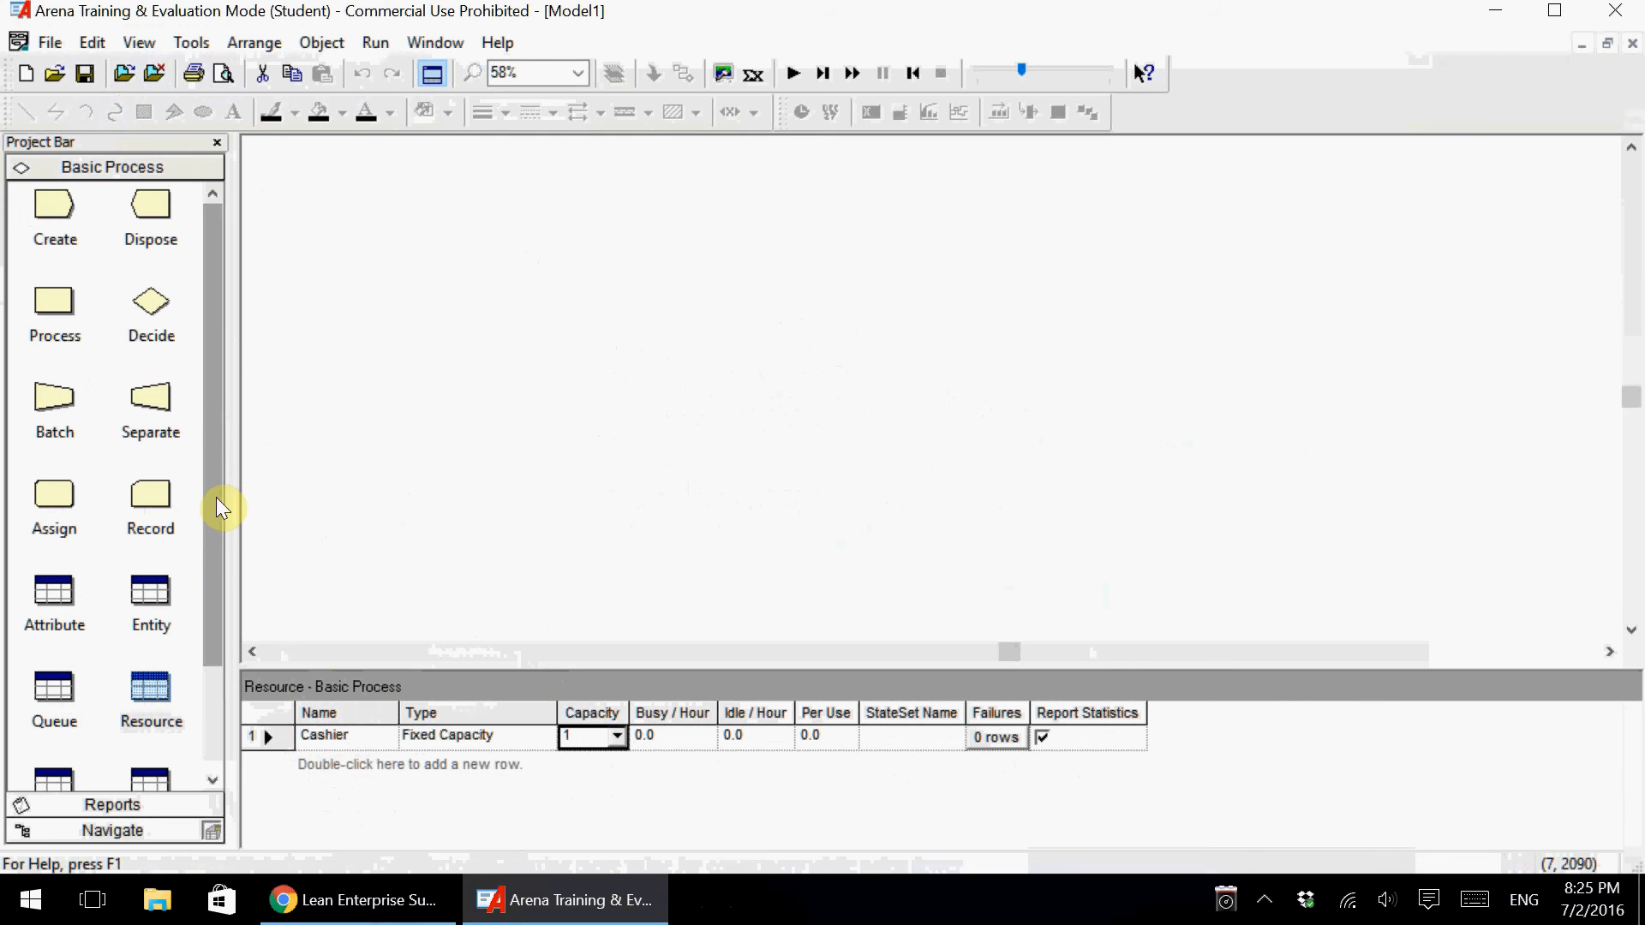
drag(62, 233, 456, 335)
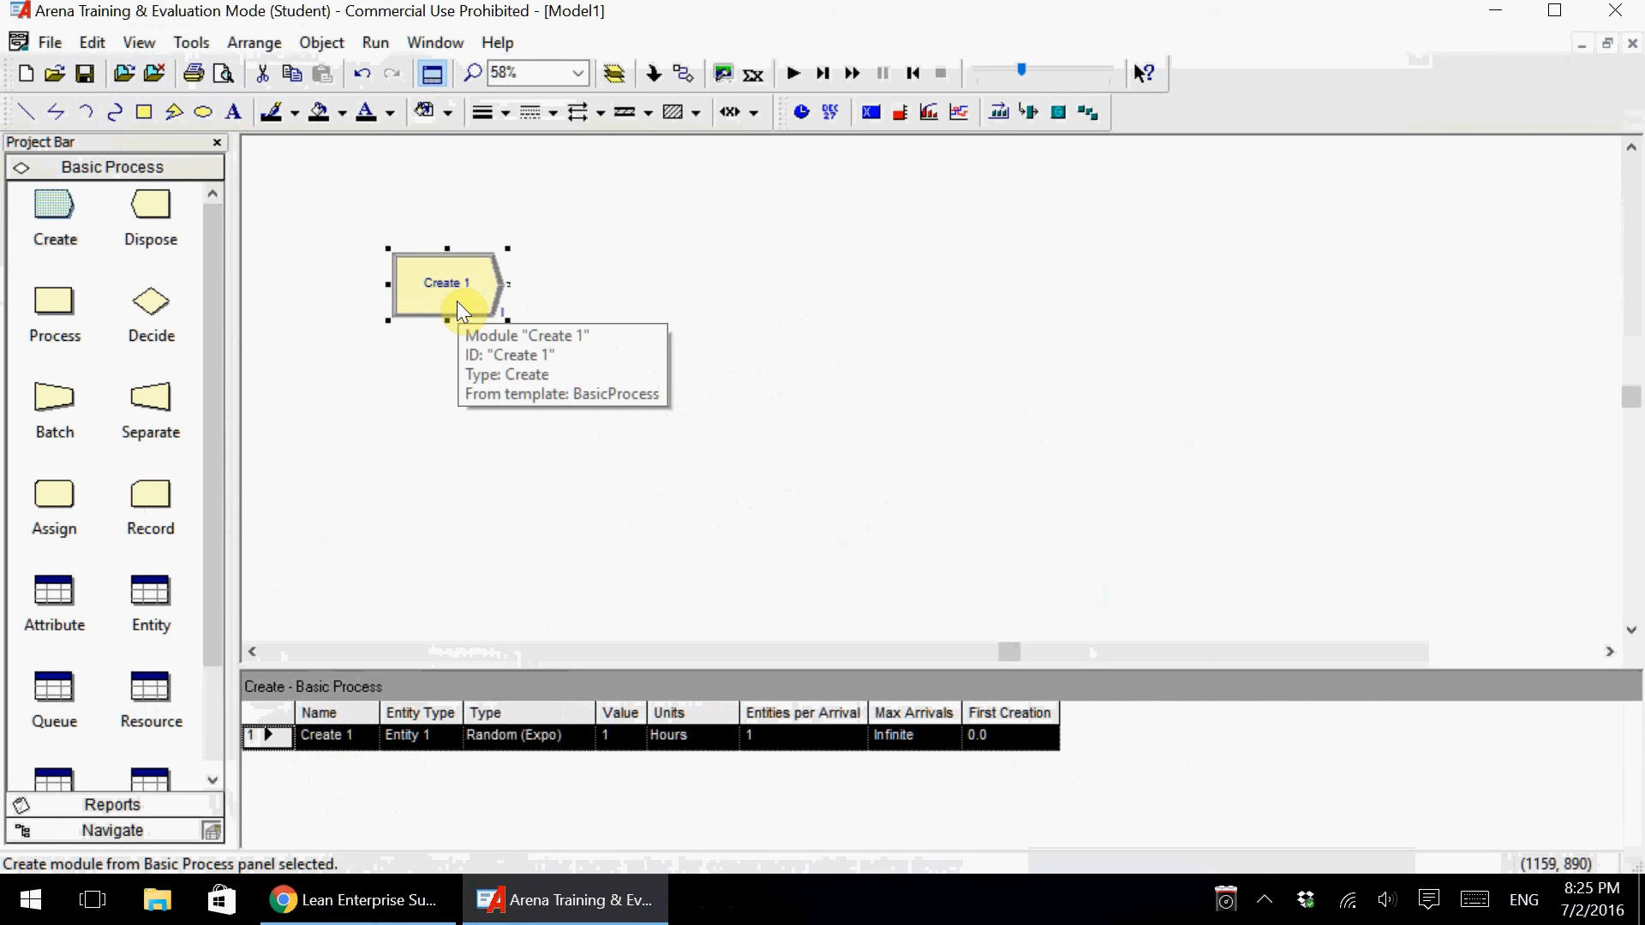
double_click(456, 301)
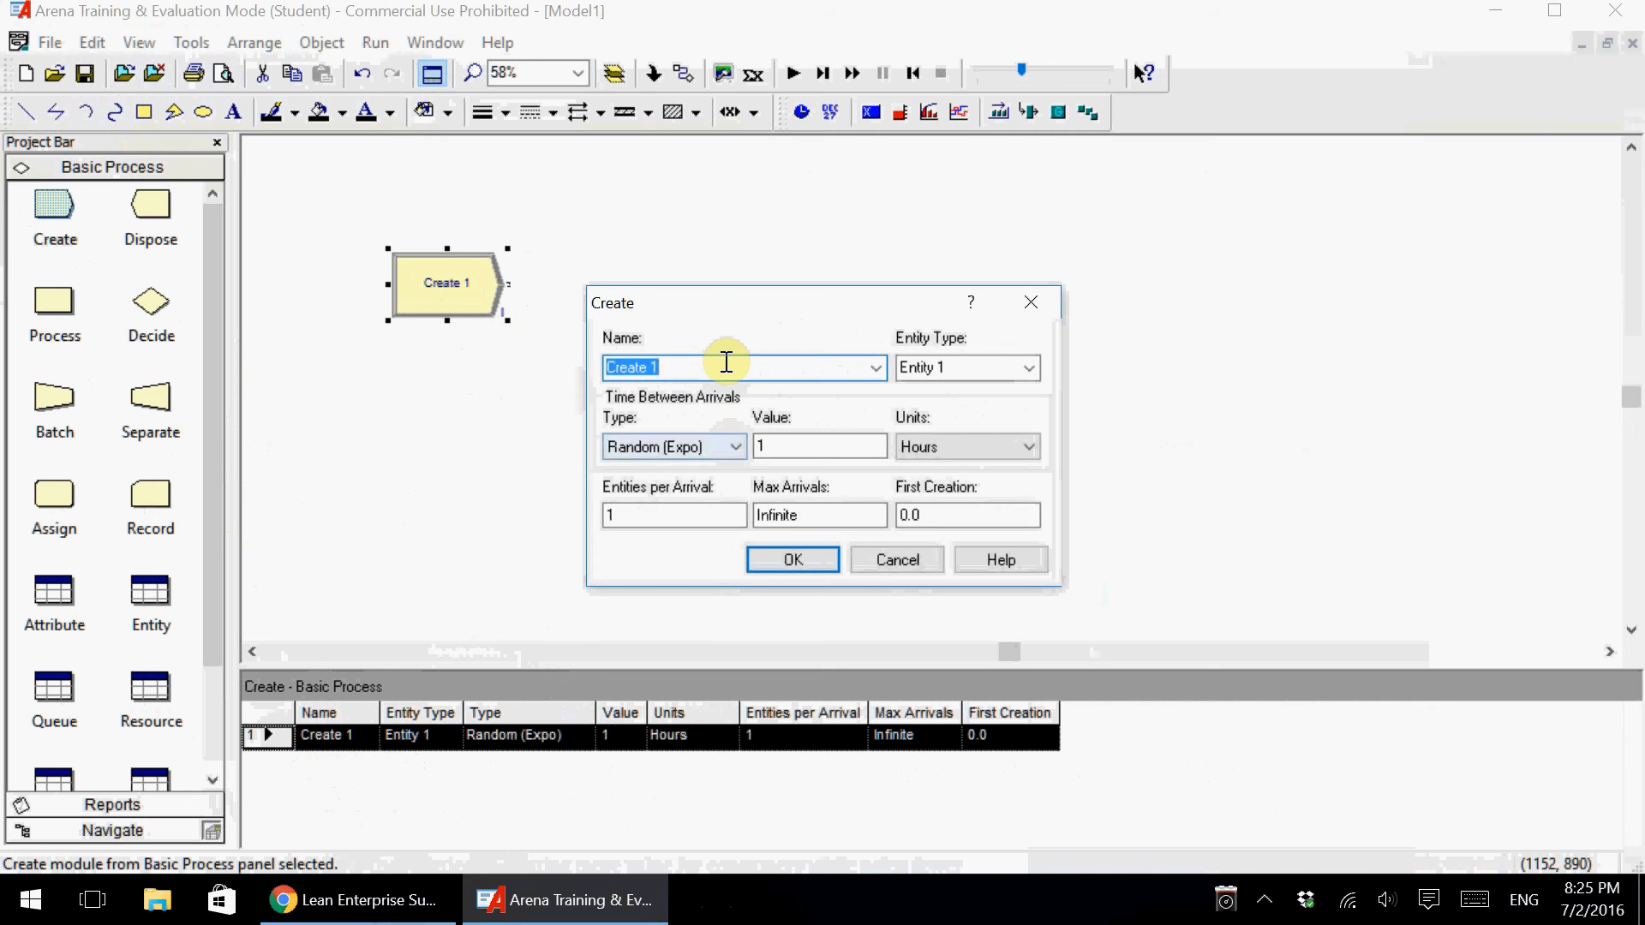
text(A)
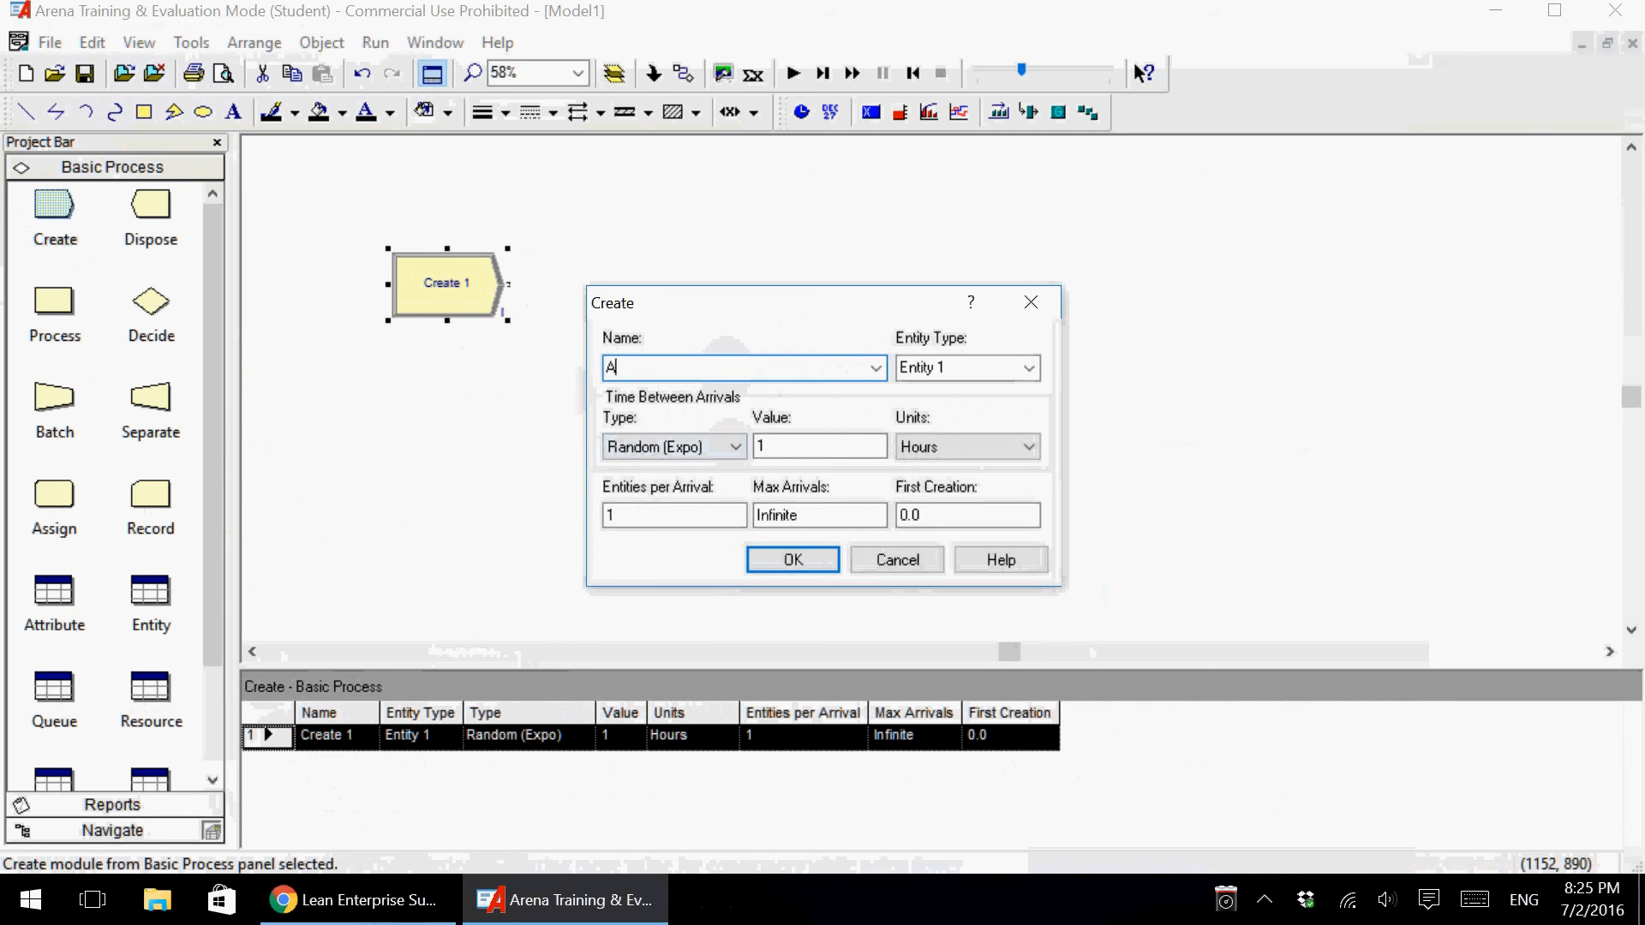
key(BackSpace)
text(Customer_Arrival)
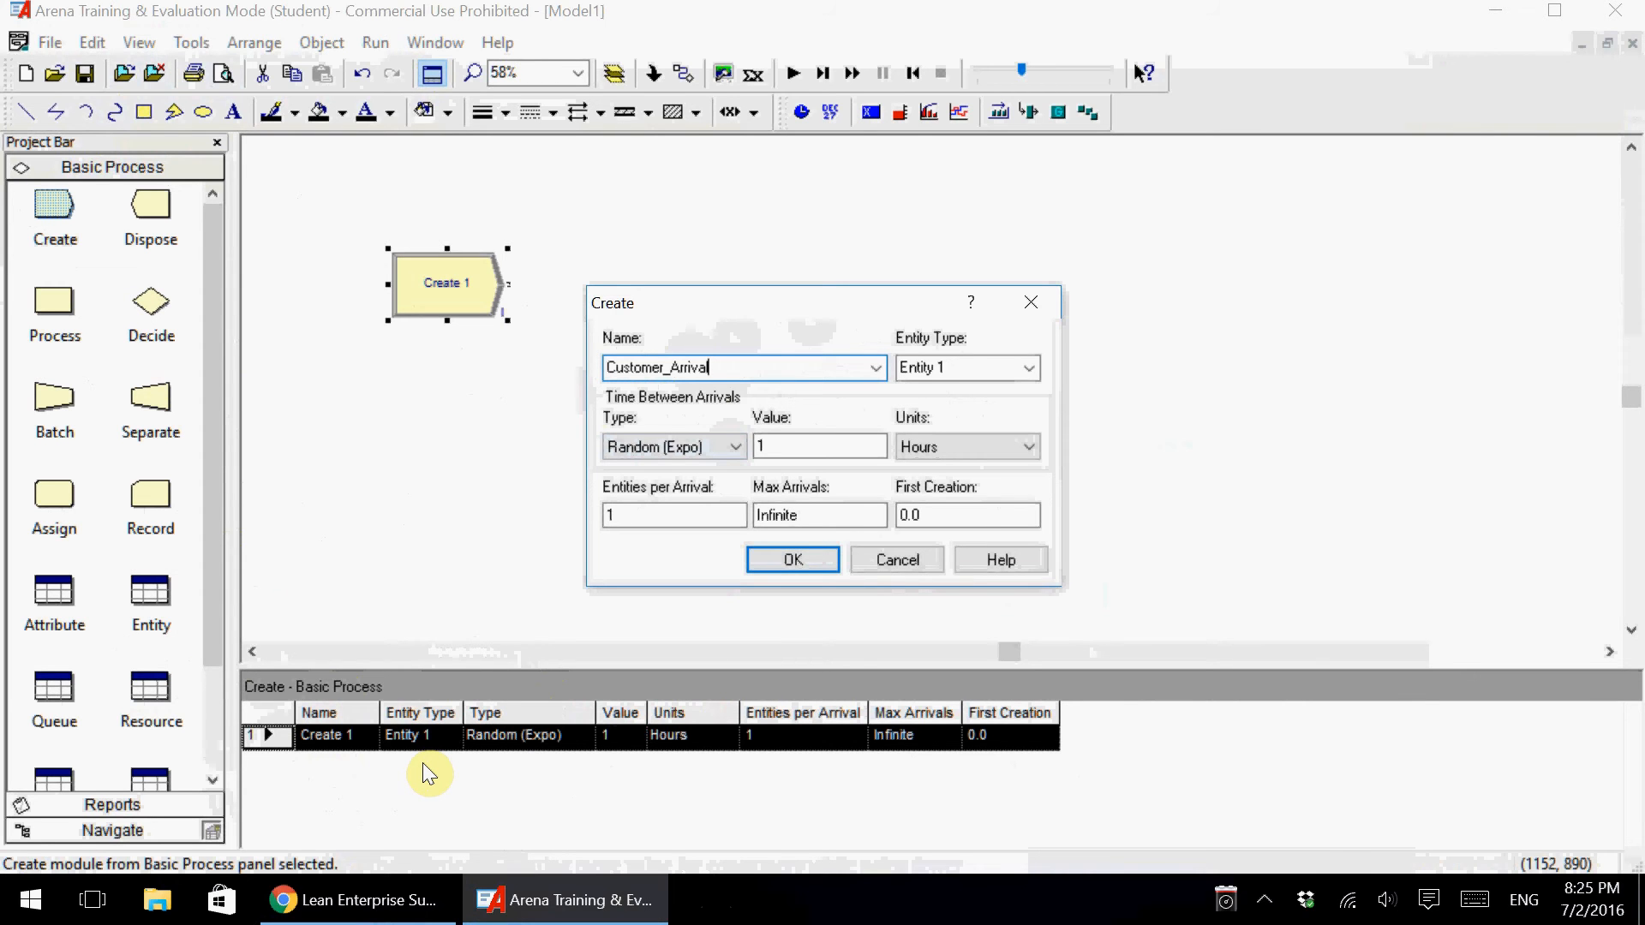
Set the Create module's entity type to Customer and its random exponential time between arrivals to .5 minutes.
click(1029, 367)
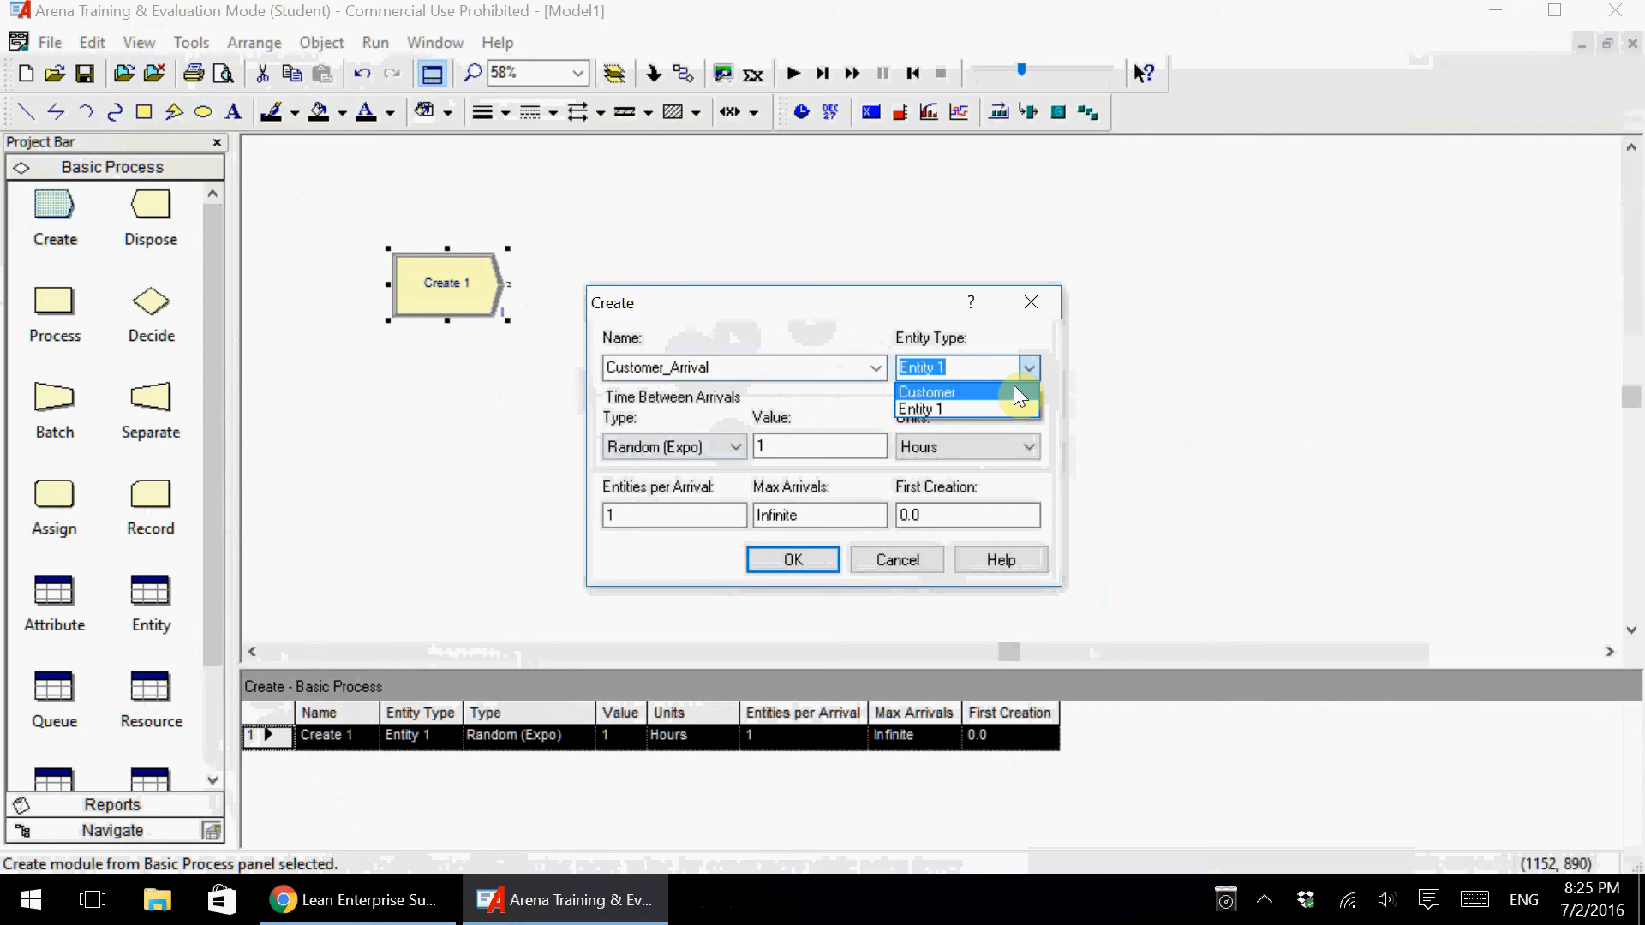
click(1015, 389)
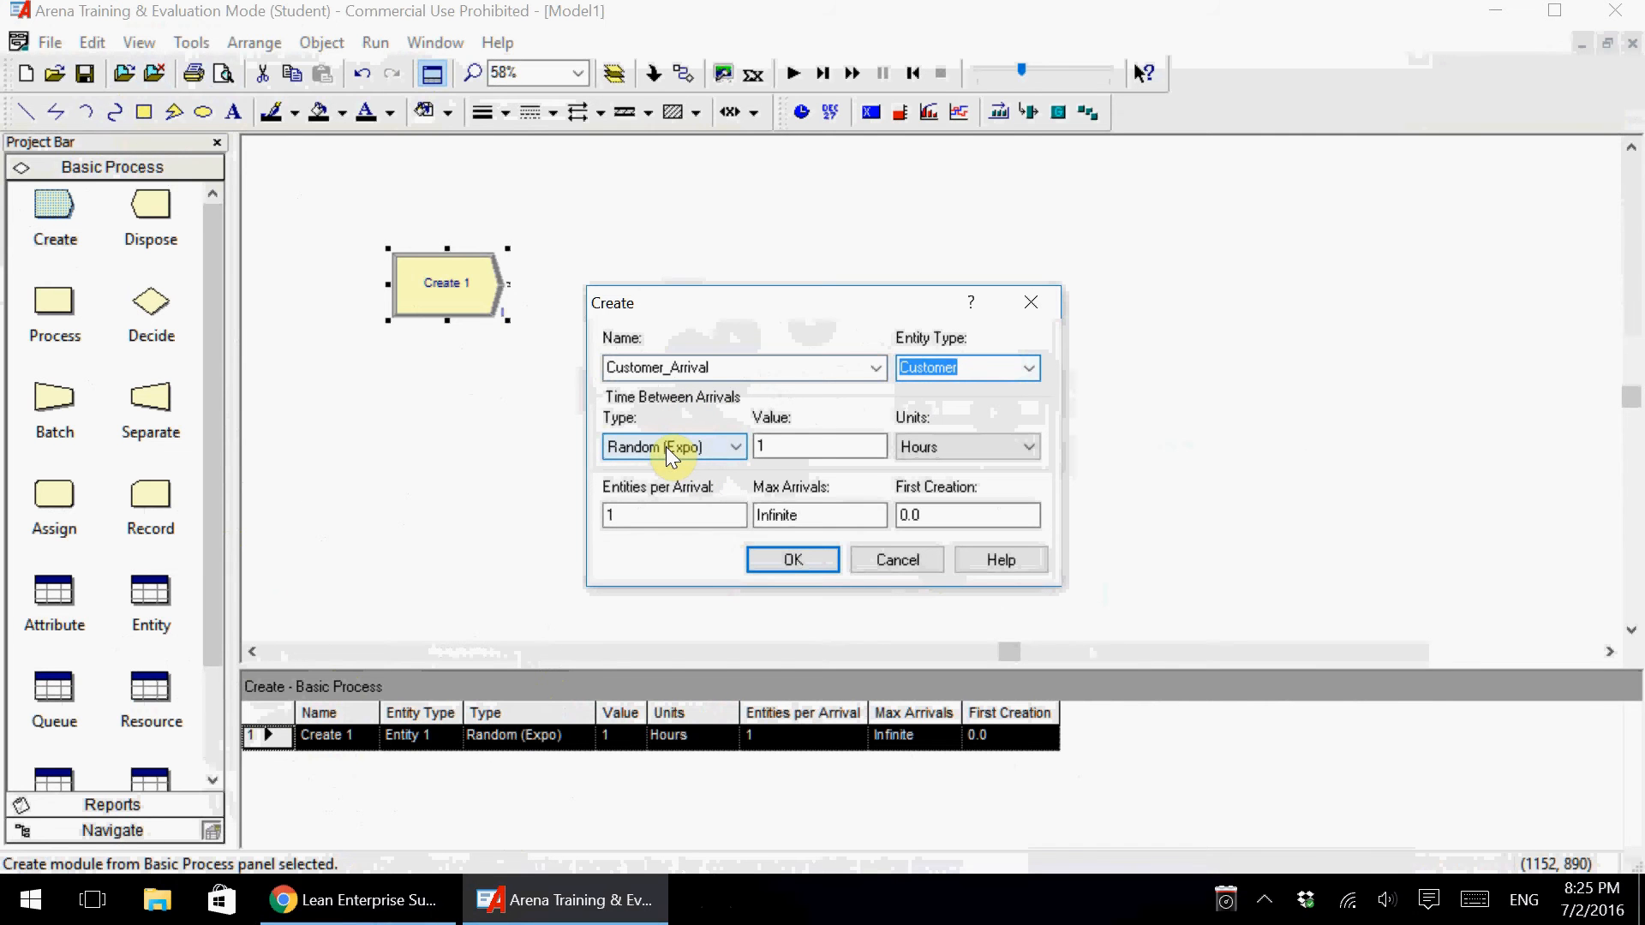
click(771, 447)
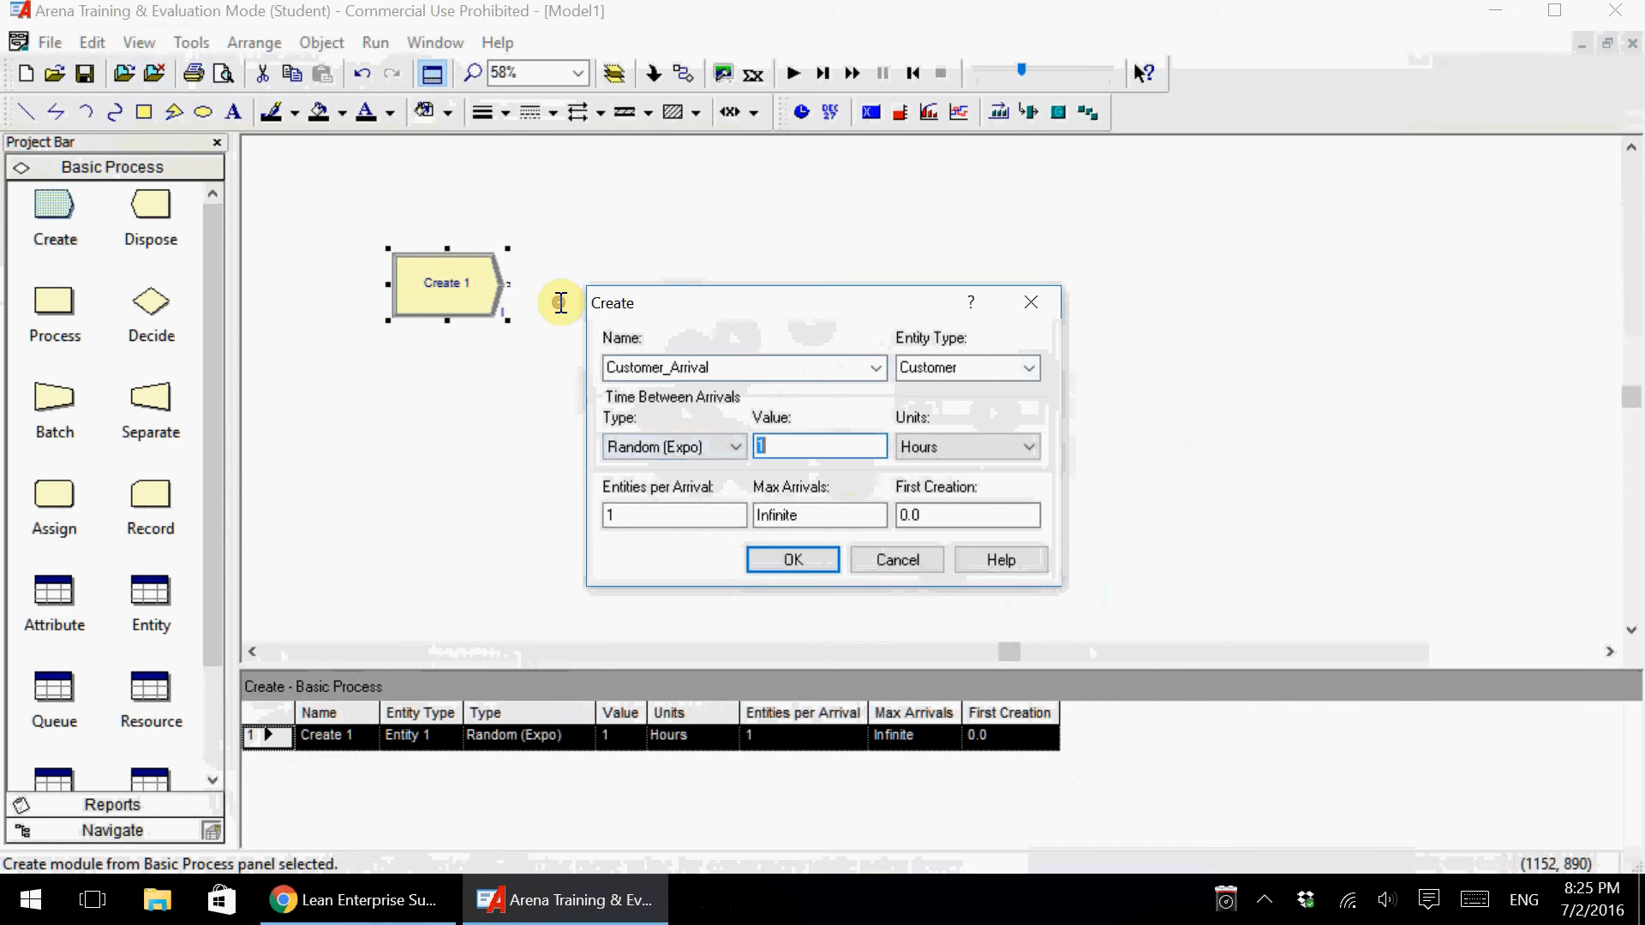
text(.)
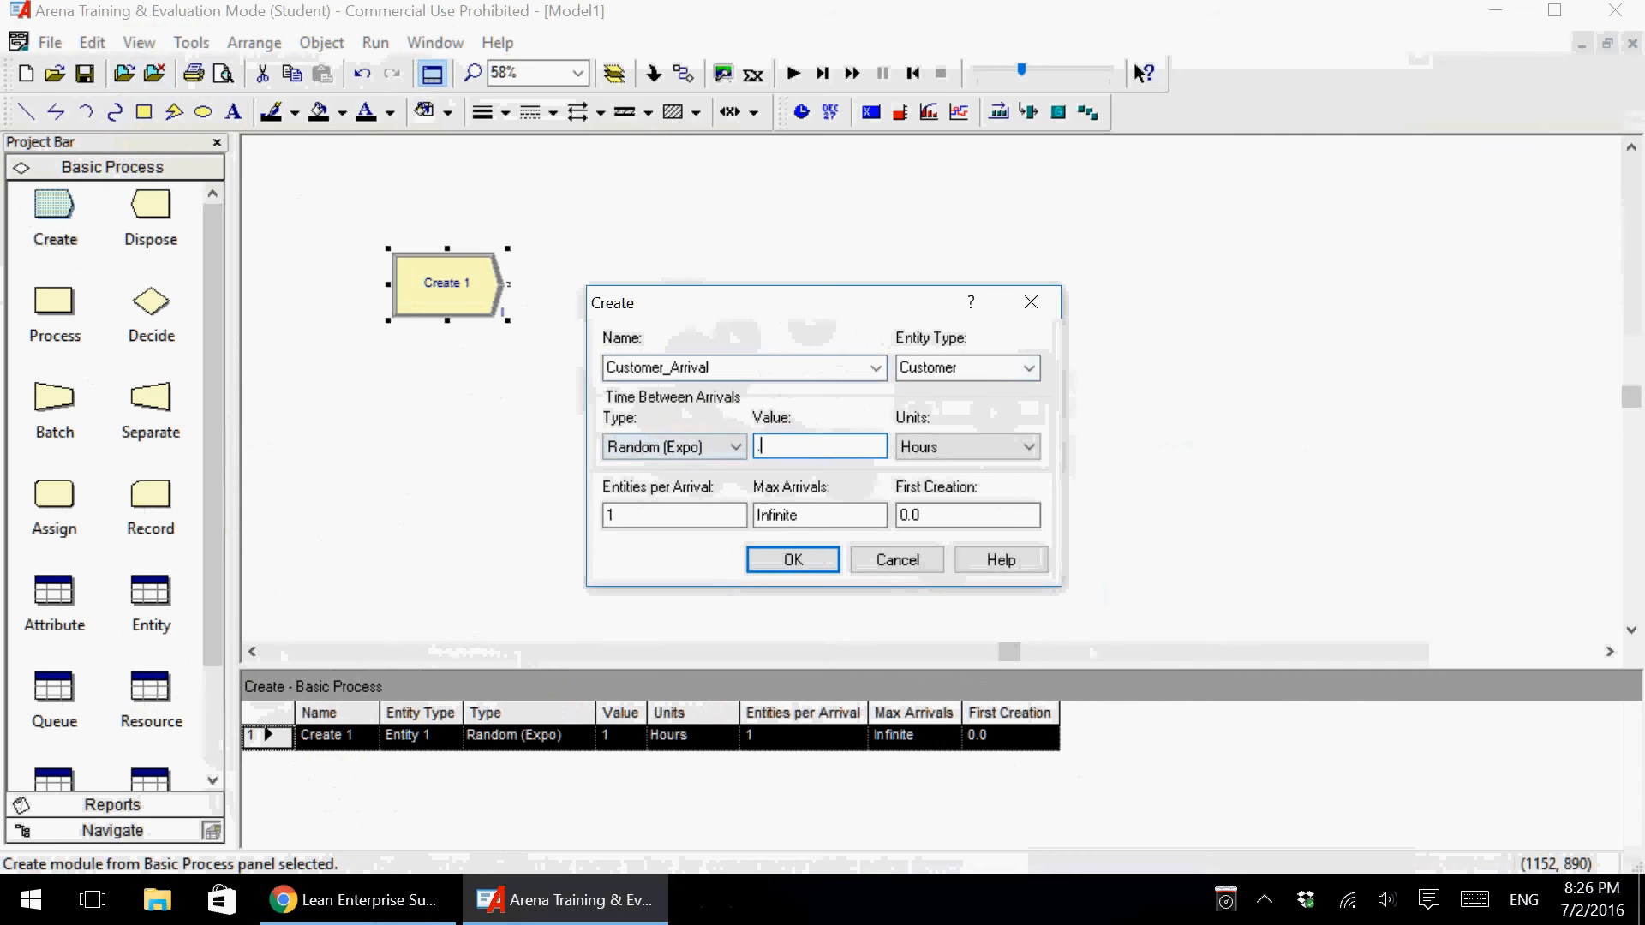
text(5)
click(943, 446)
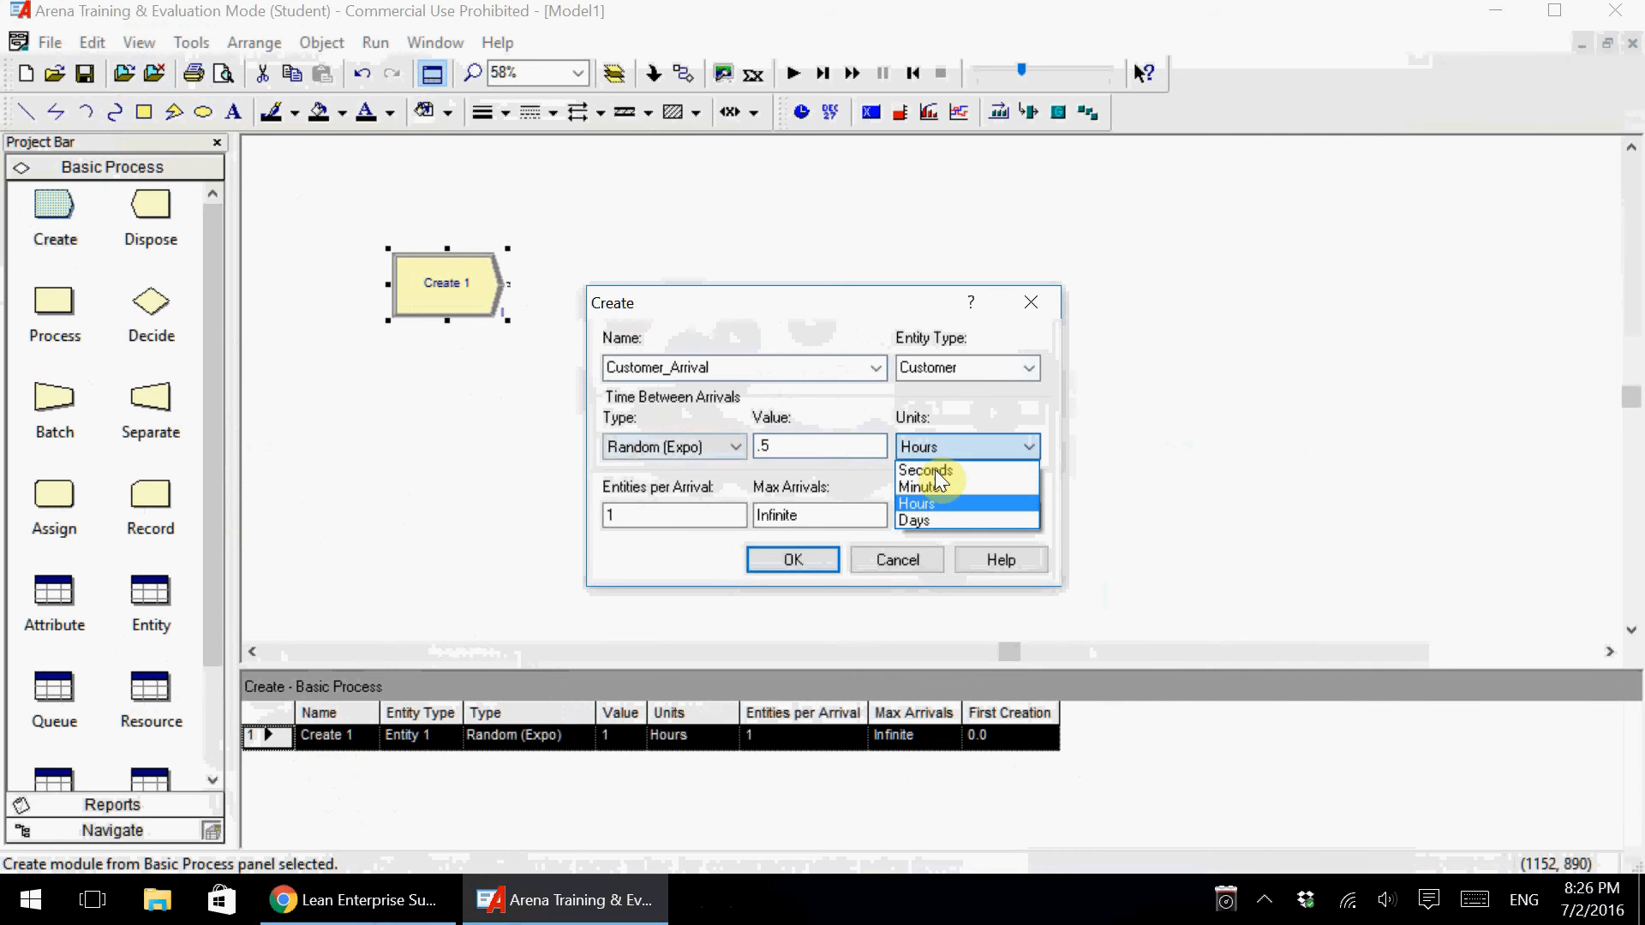
click(917, 487)
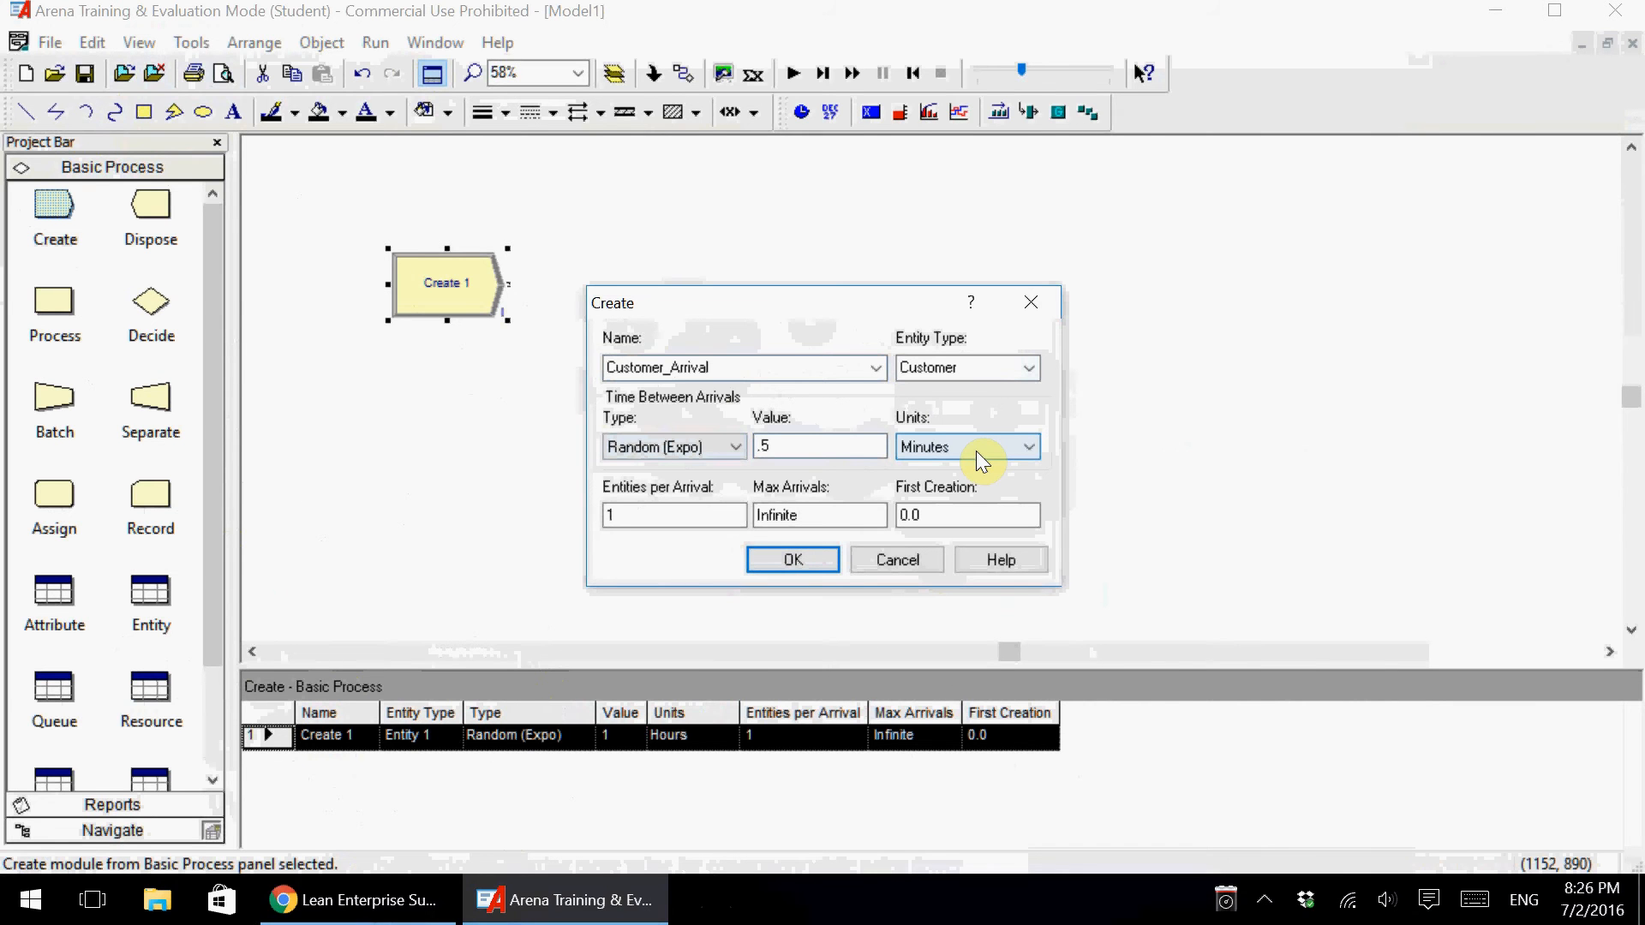
Set the Create module's maximum arrivals to 20 and select the entities per arrival value.
key(Tab)
key(Tab)
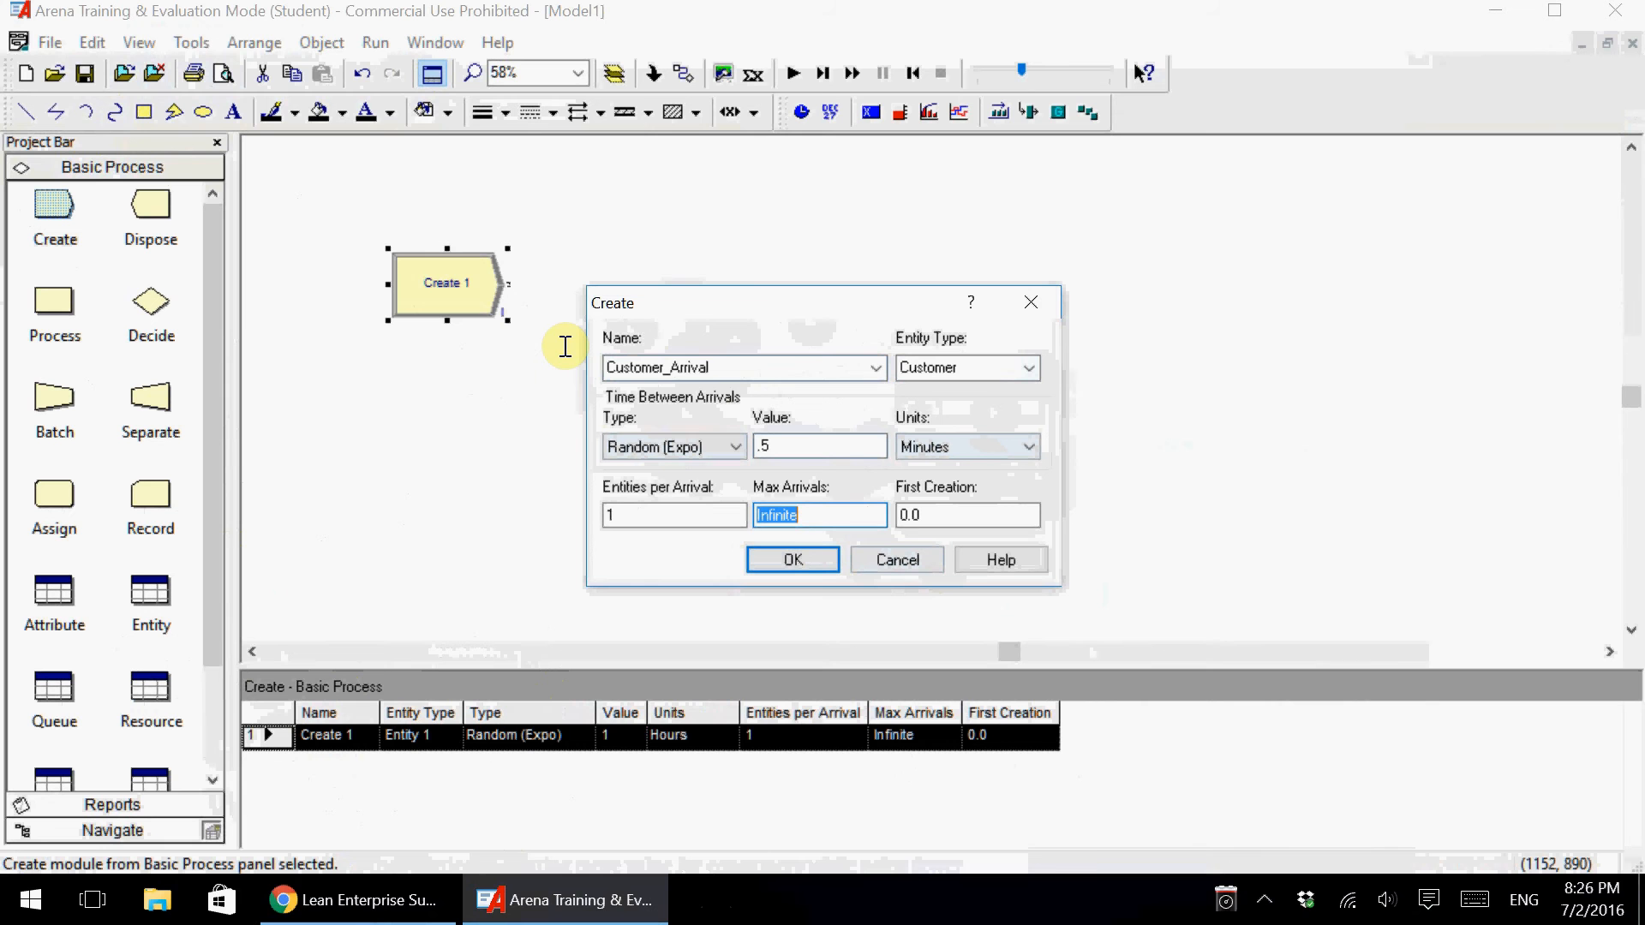
text(20)
click(632, 514)
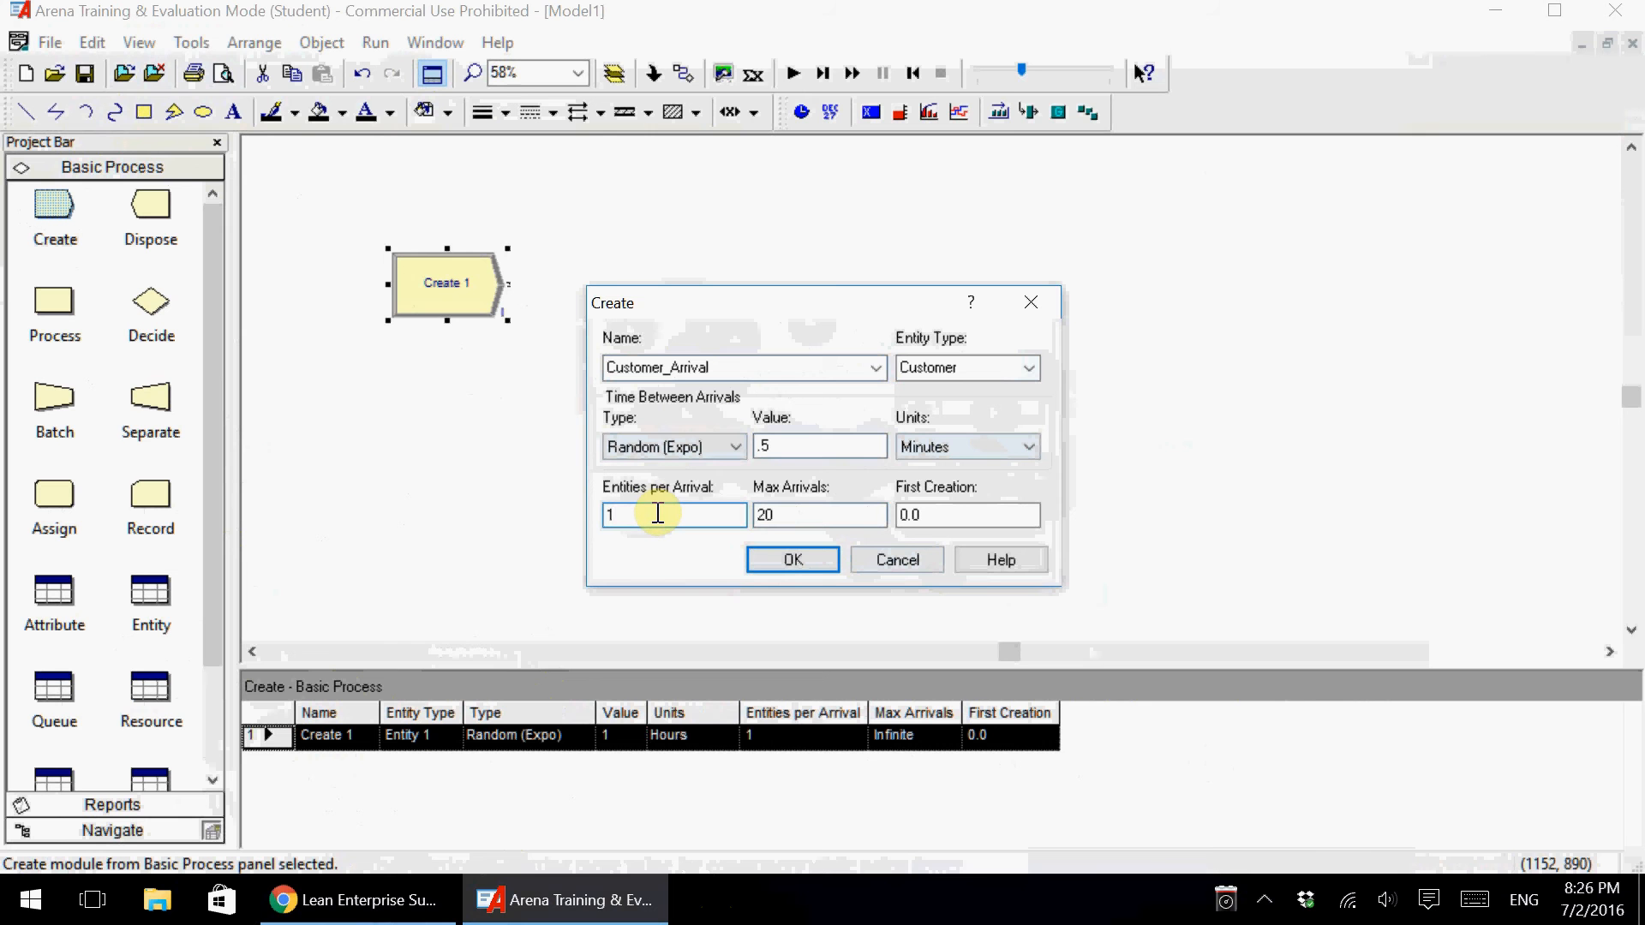
Set the Create module's entities per arrival to 1 and accept the module's settings.
key(BackSpace)
text(2)
key(BackSpace)
text(60)
key(BackSpace)
key(BackSpace)
text(1)
click(780, 559)
click(352, 309)
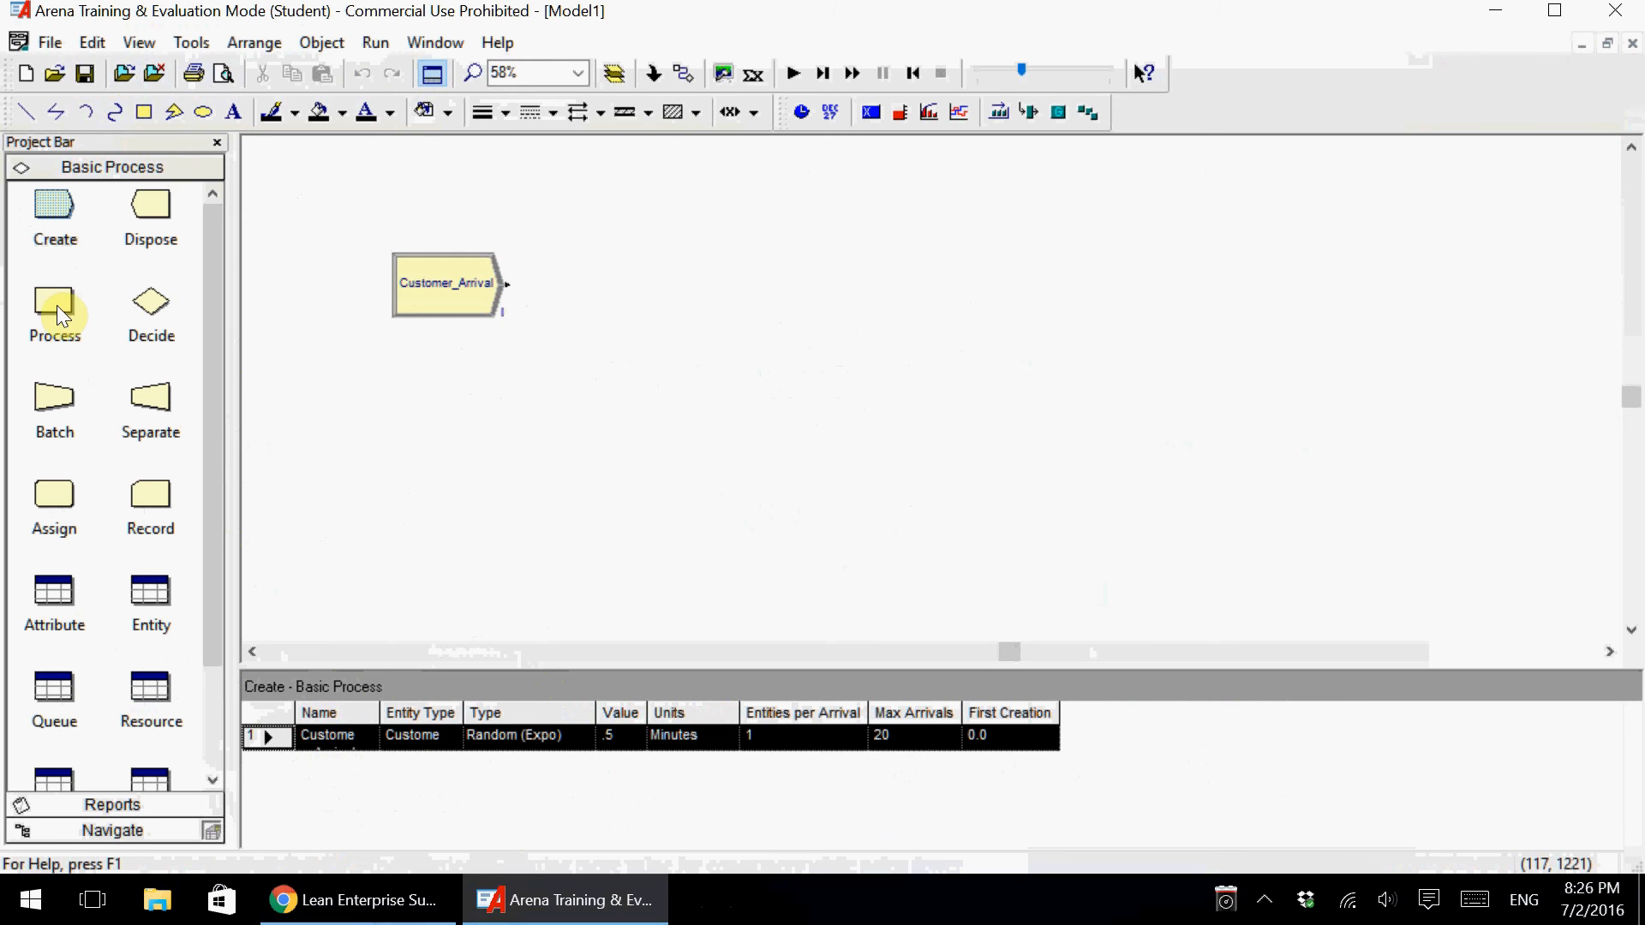
Place a Process module to the right of Customer_Arrival, name it Check_Out and set its action to Seize Delay Release.
drag(51, 306, 641, 300)
double_click(725, 301)
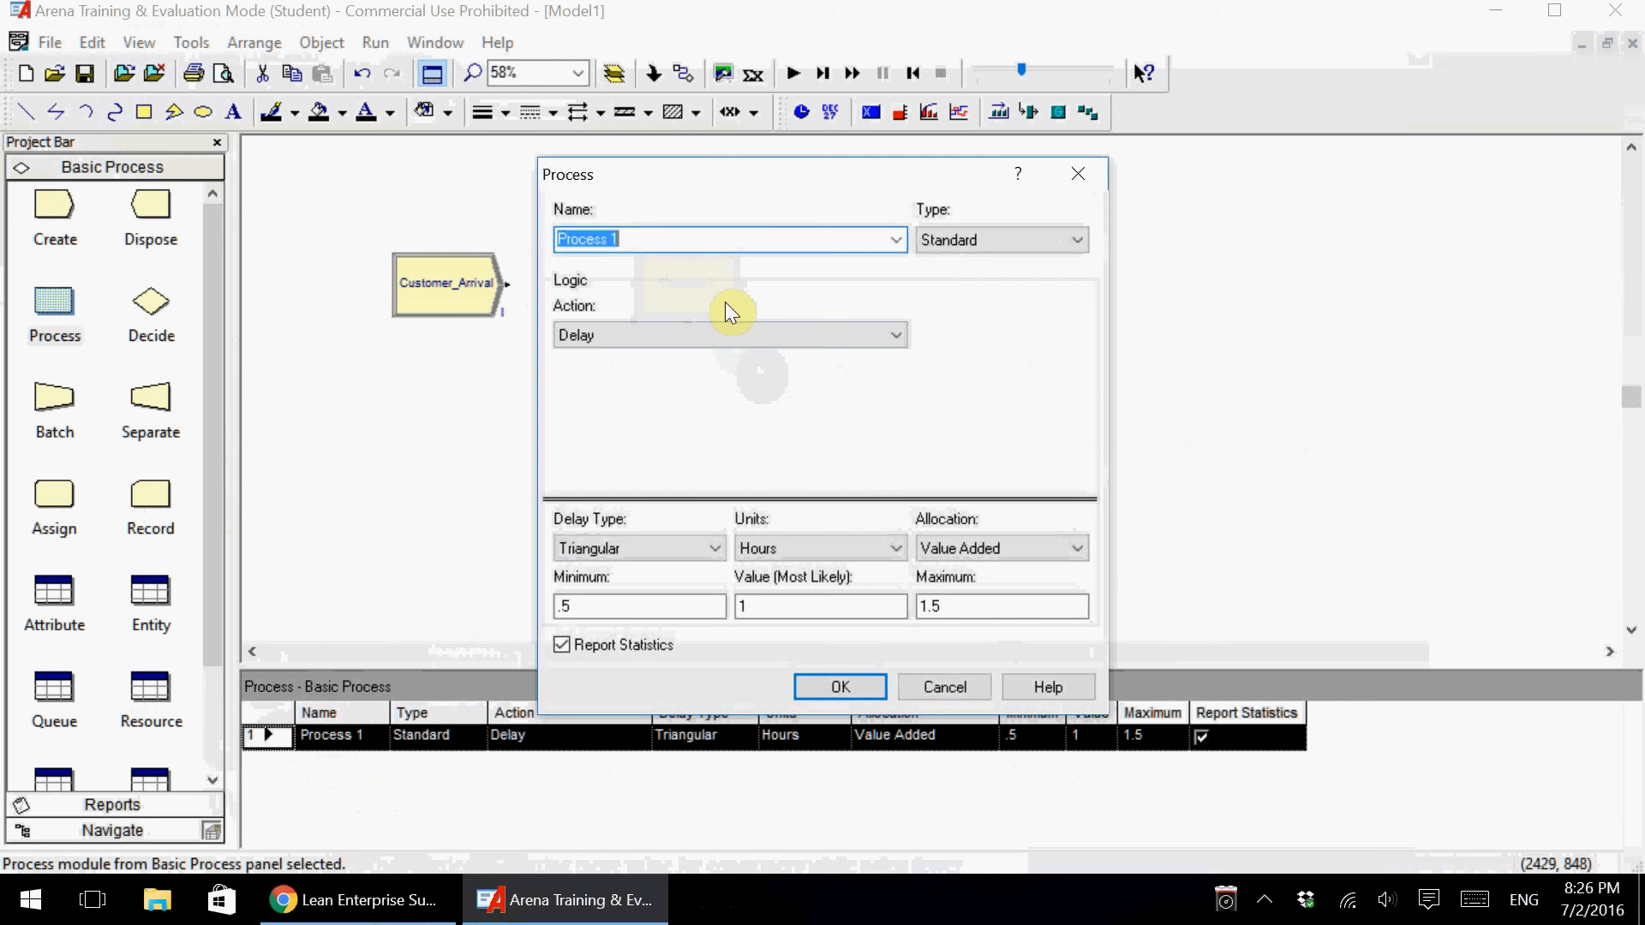
text(Check_Out)
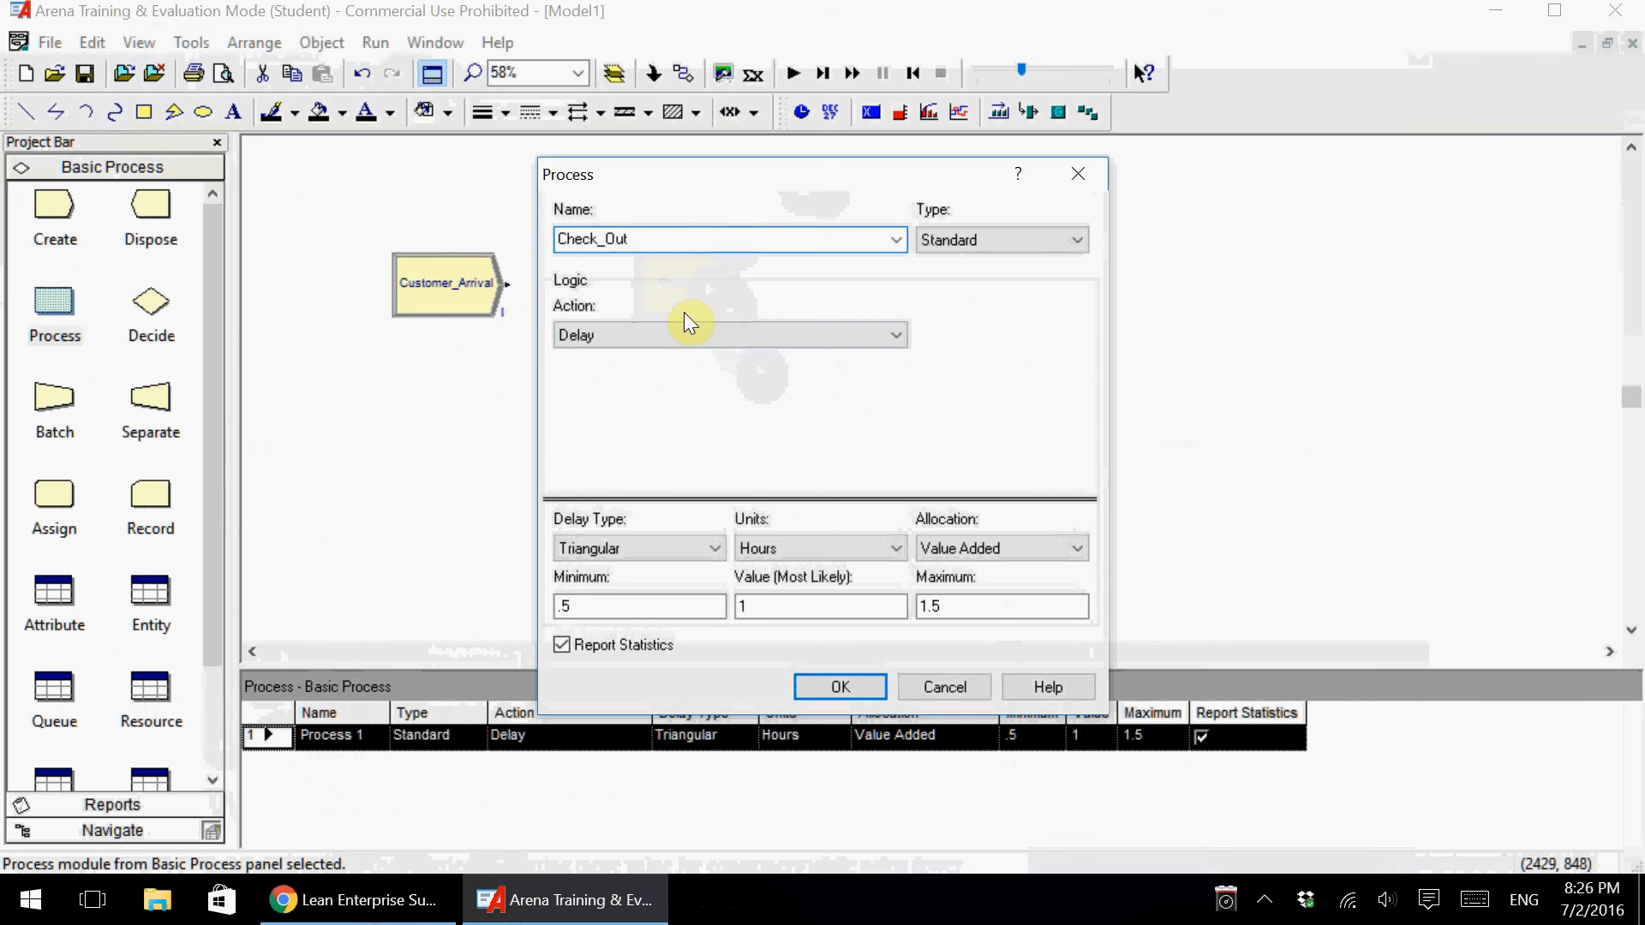
click(679, 332)
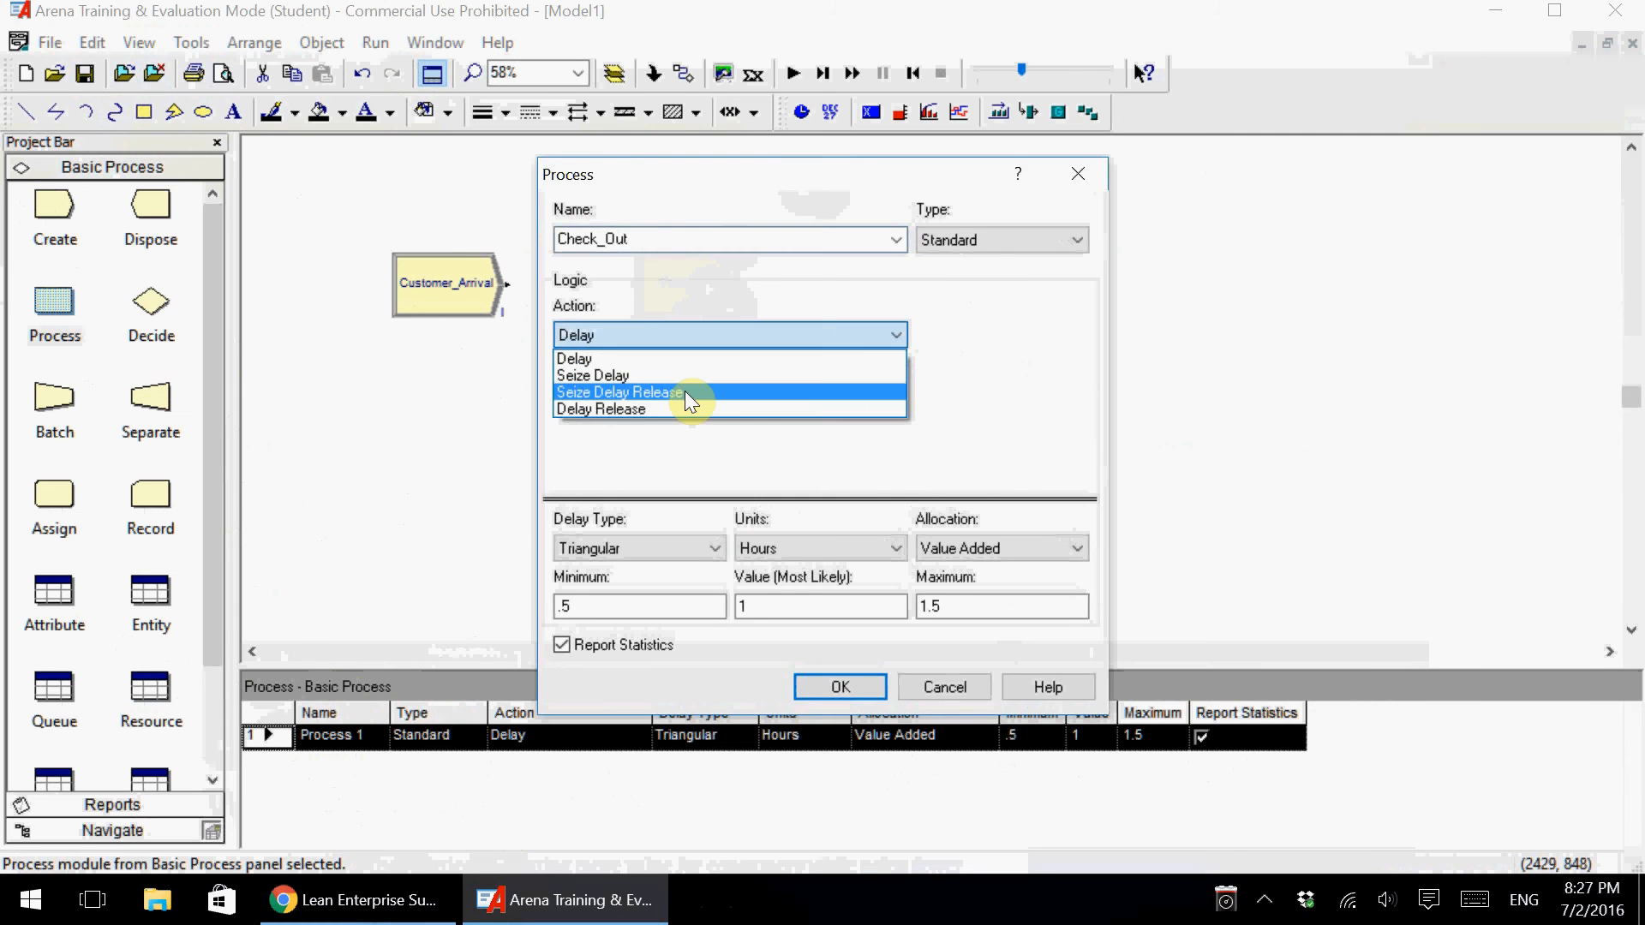
click(685, 391)
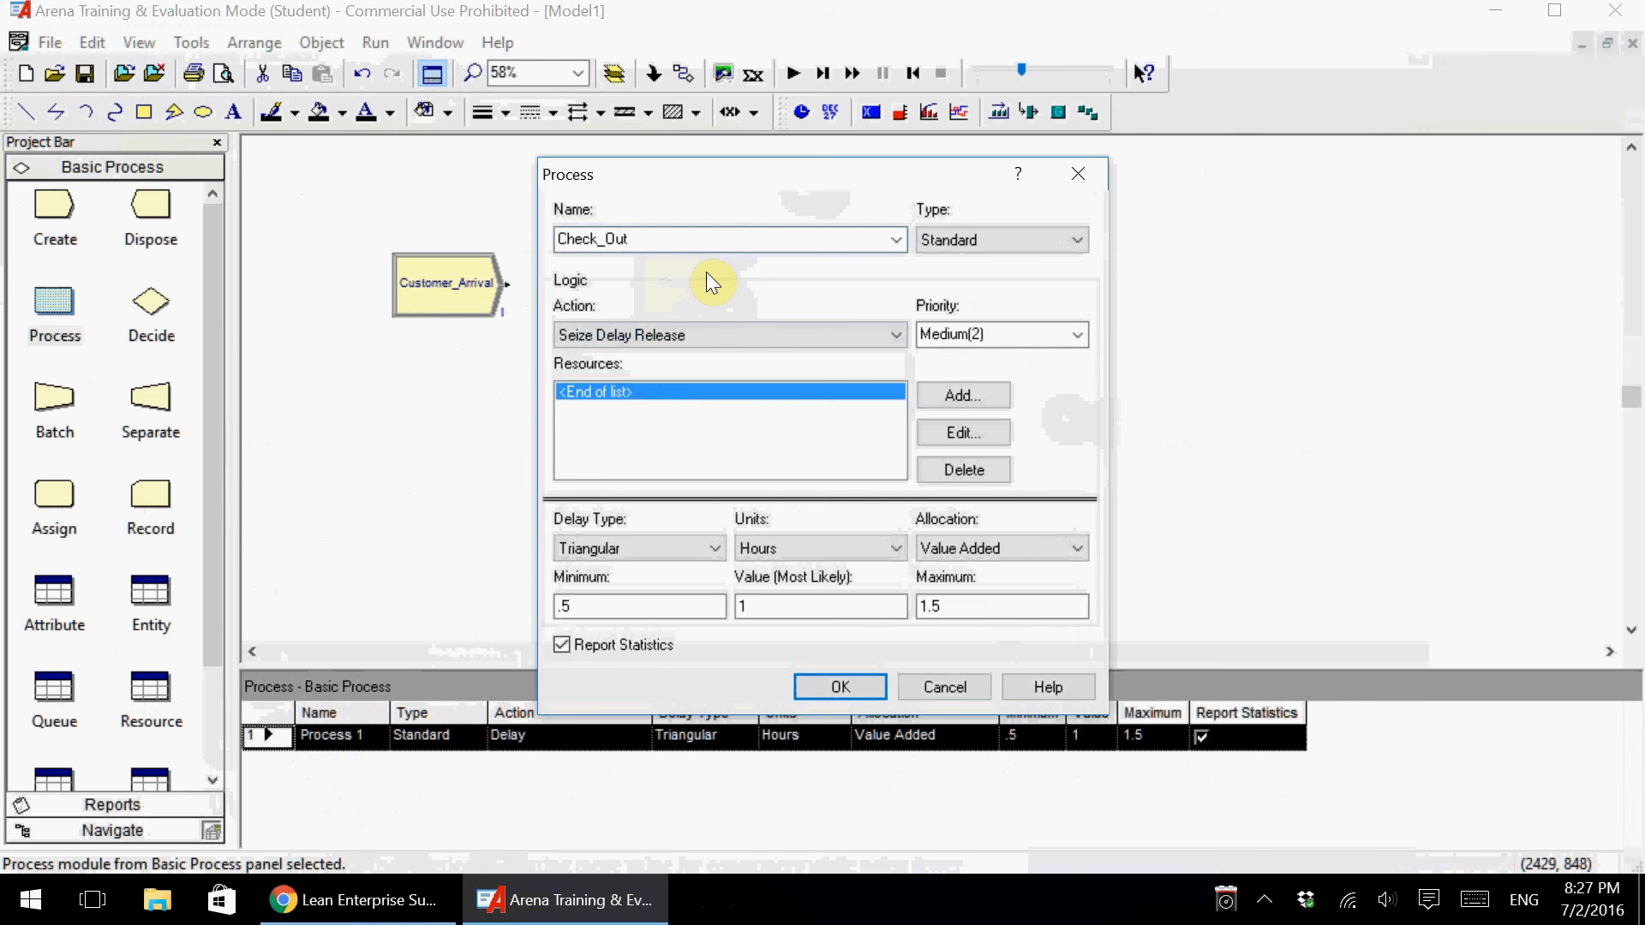
Add the Cashier resource with a quantity of 1 to the Check_Out process.
click(963, 396)
click(809, 441)
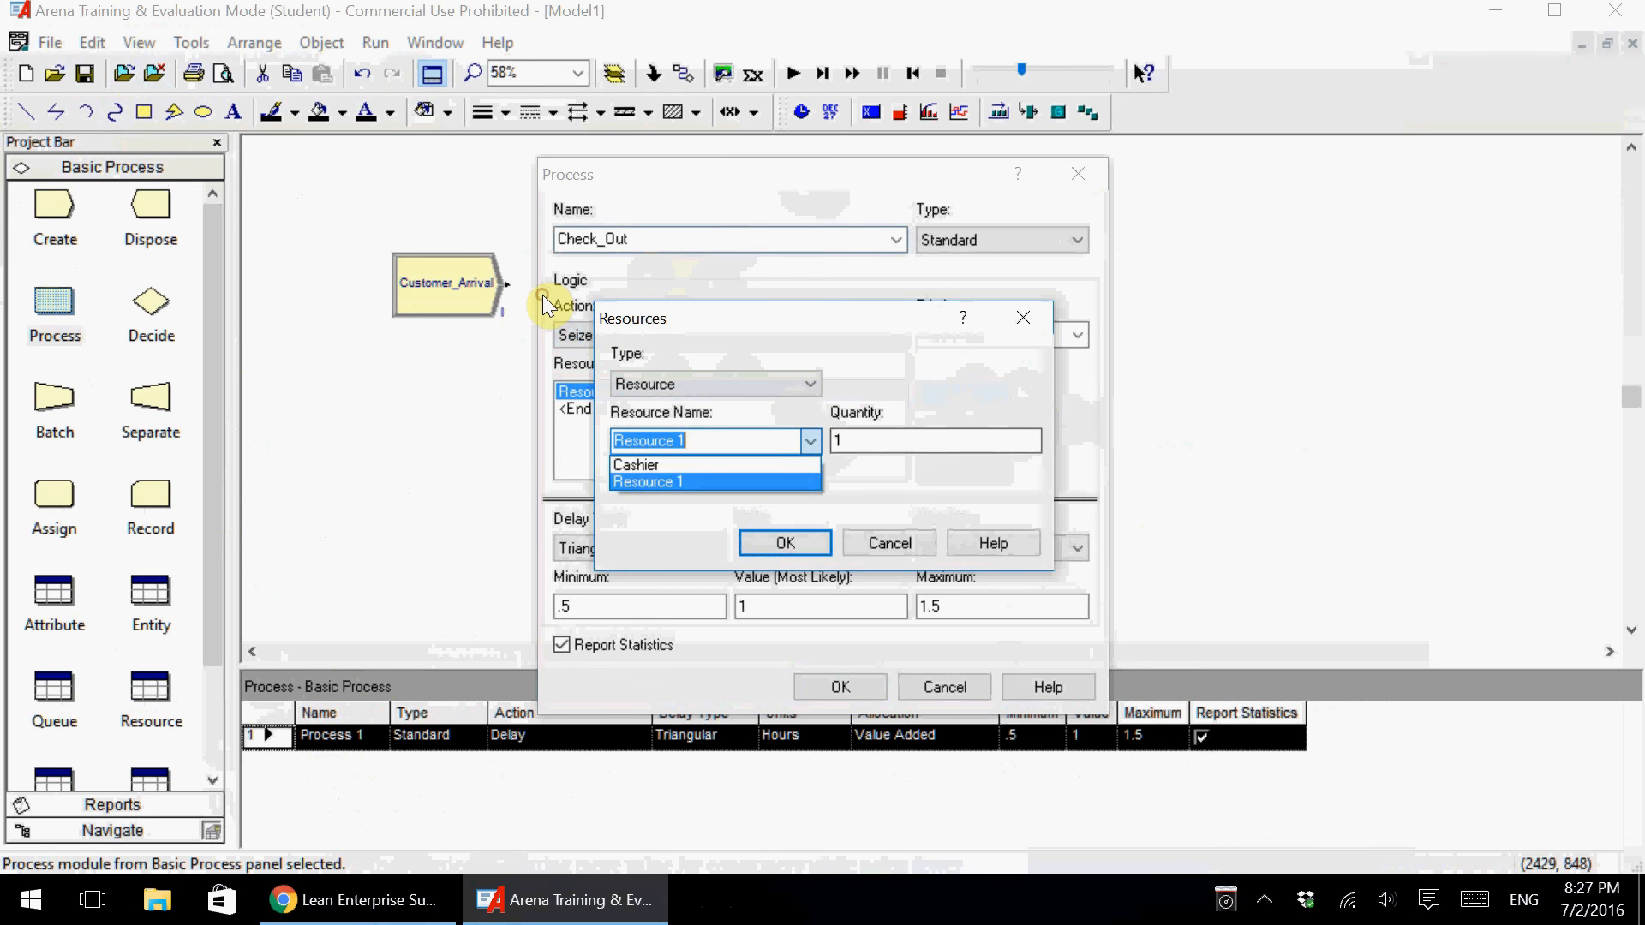
click(744, 467)
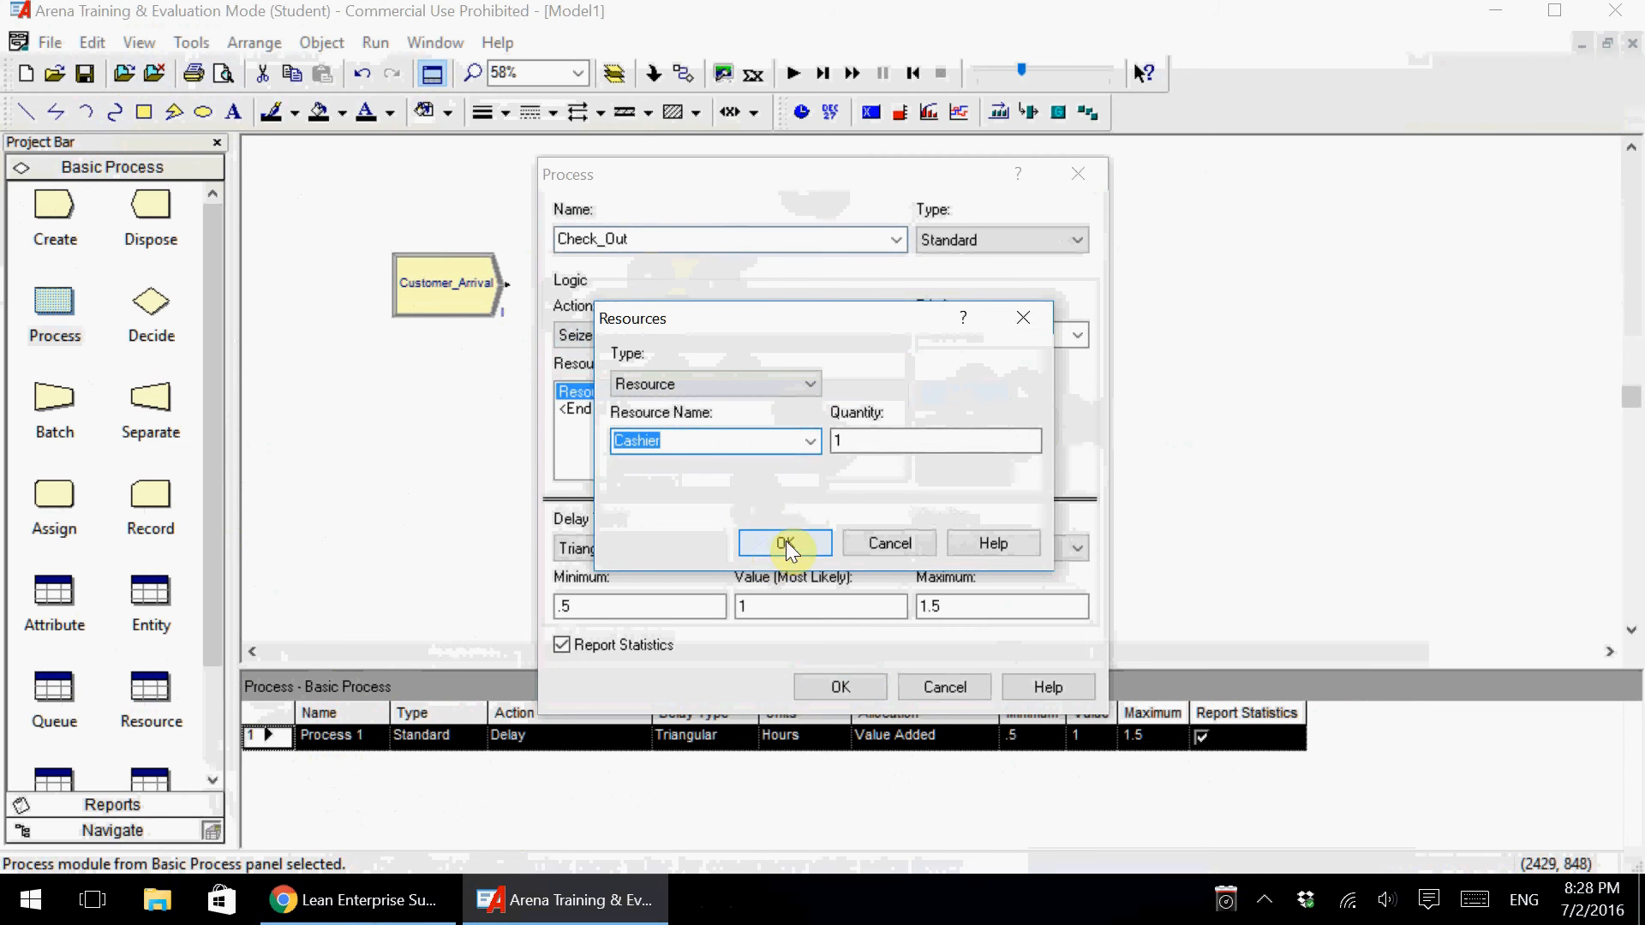
click(845, 443)
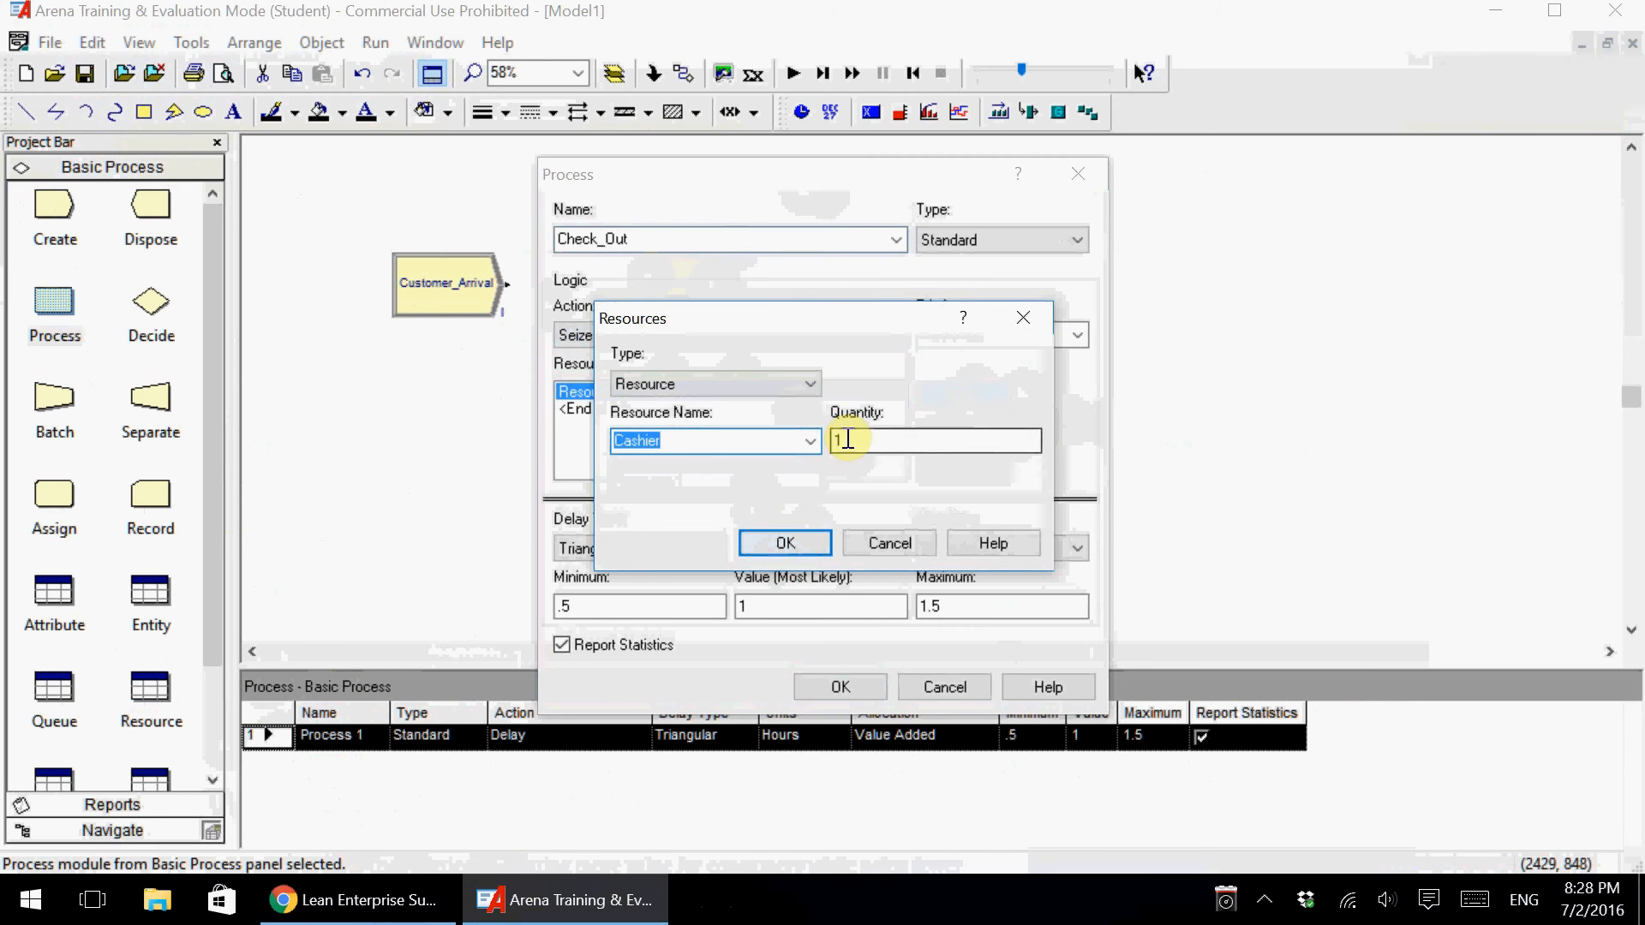
click(785, 543)
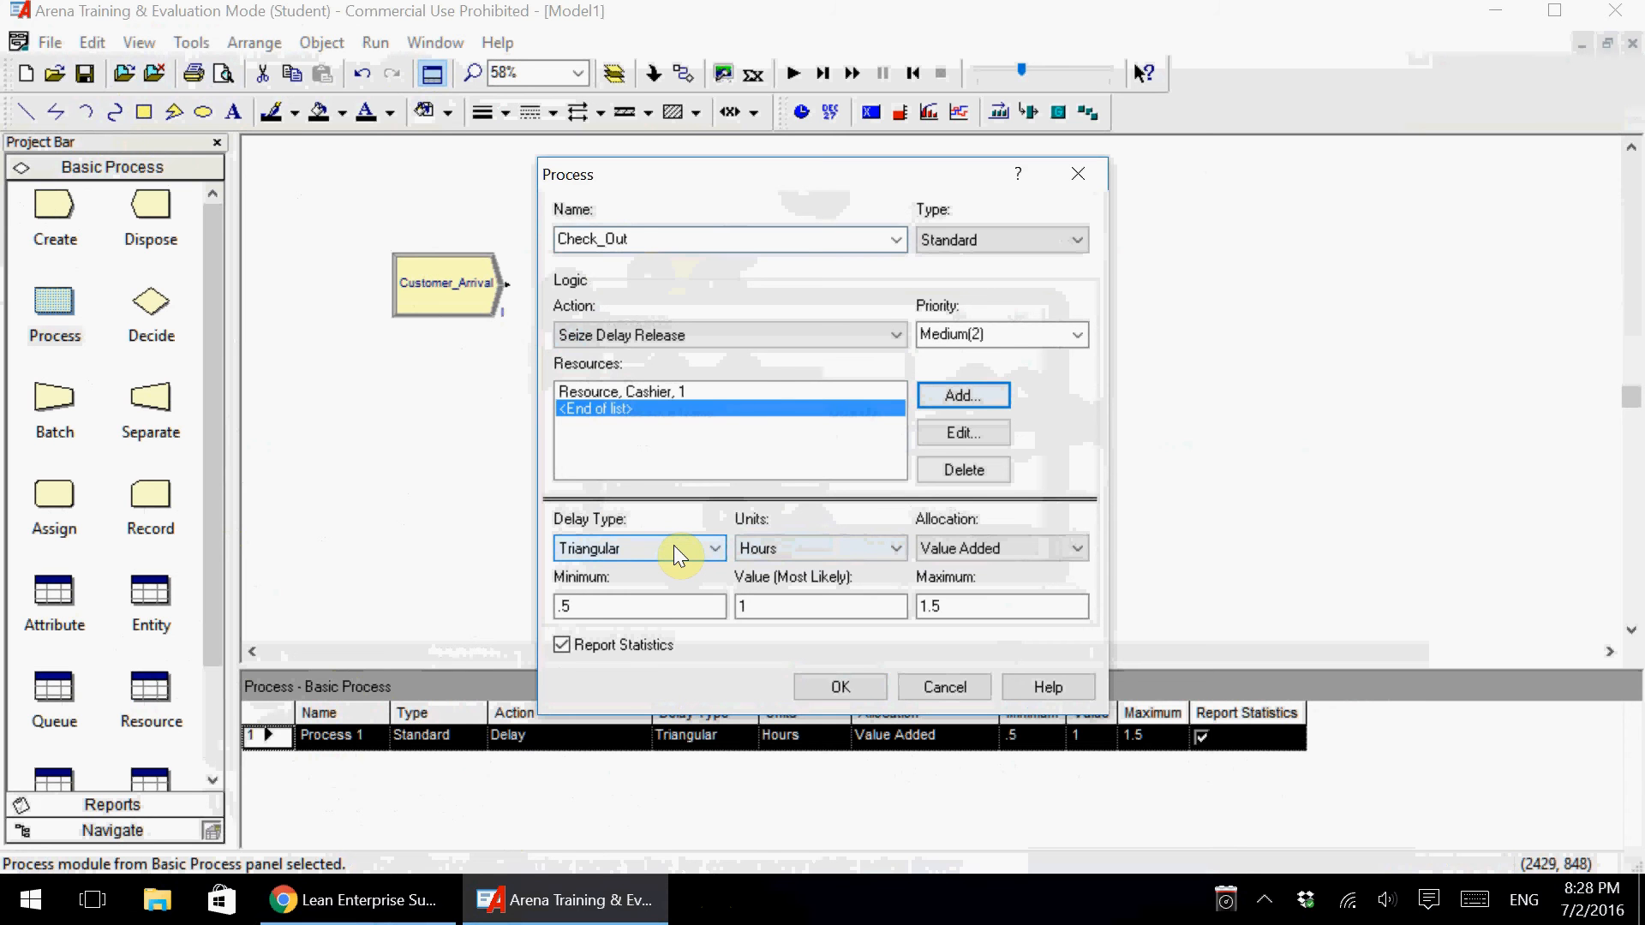
Set the Check_Out process's delay units to Minutes, check its triangular delay values and accept the module's settings.
click(778, 550)
click(773, 593)
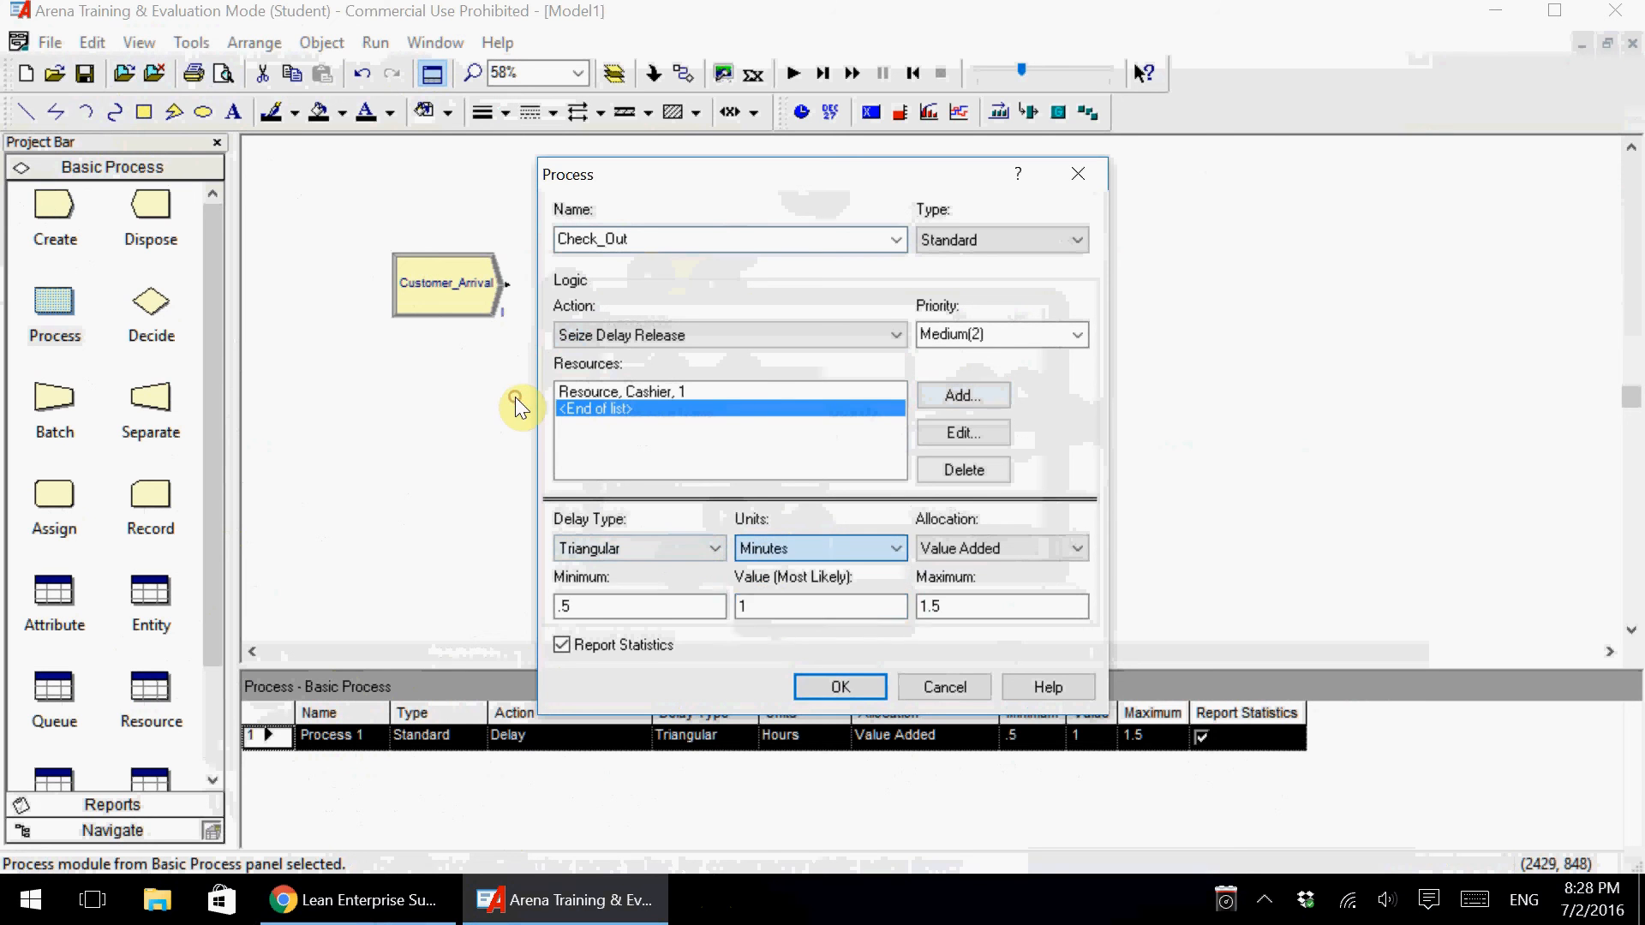
click(754, 607)
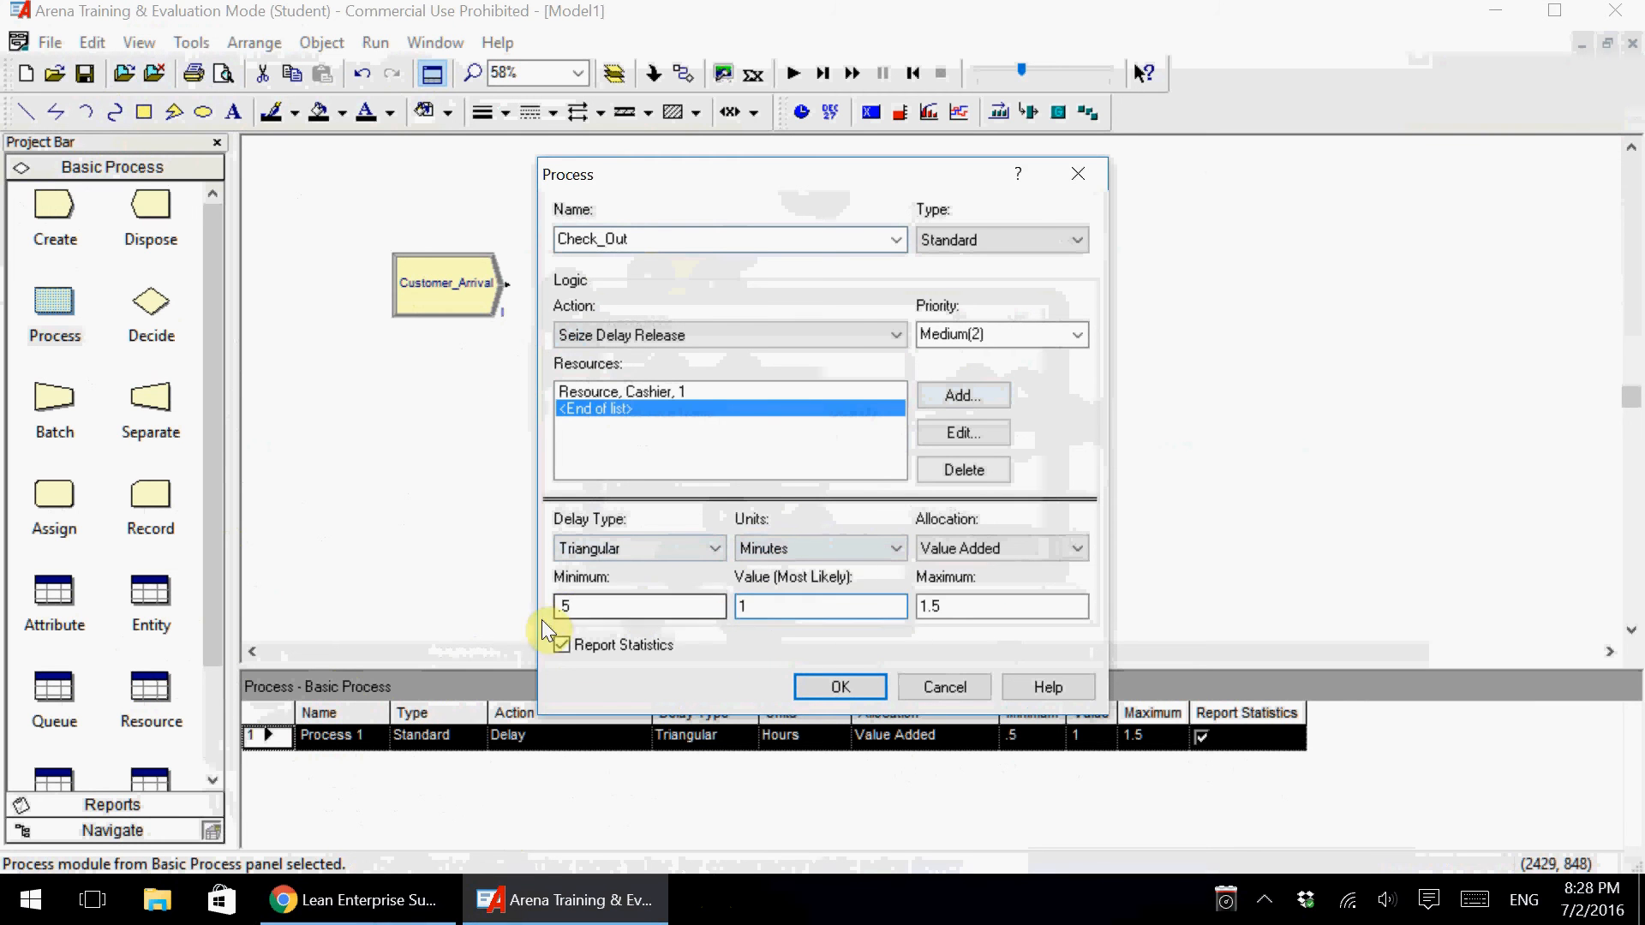
click(567, 606)
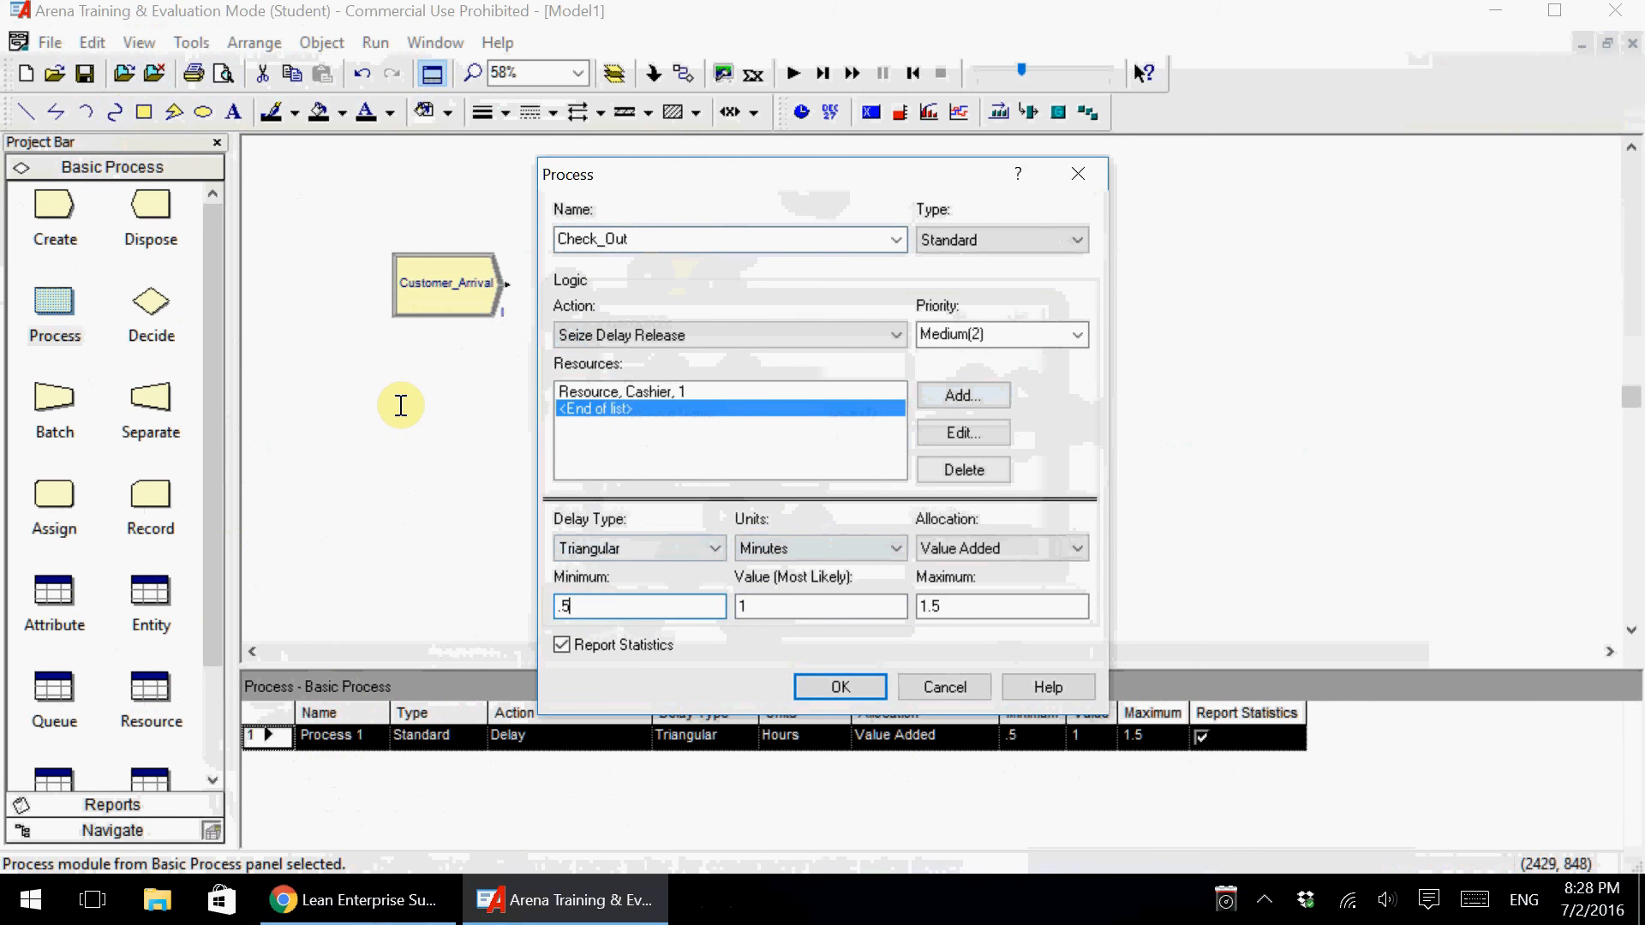
click(940, 606)
double_click(986, 607)
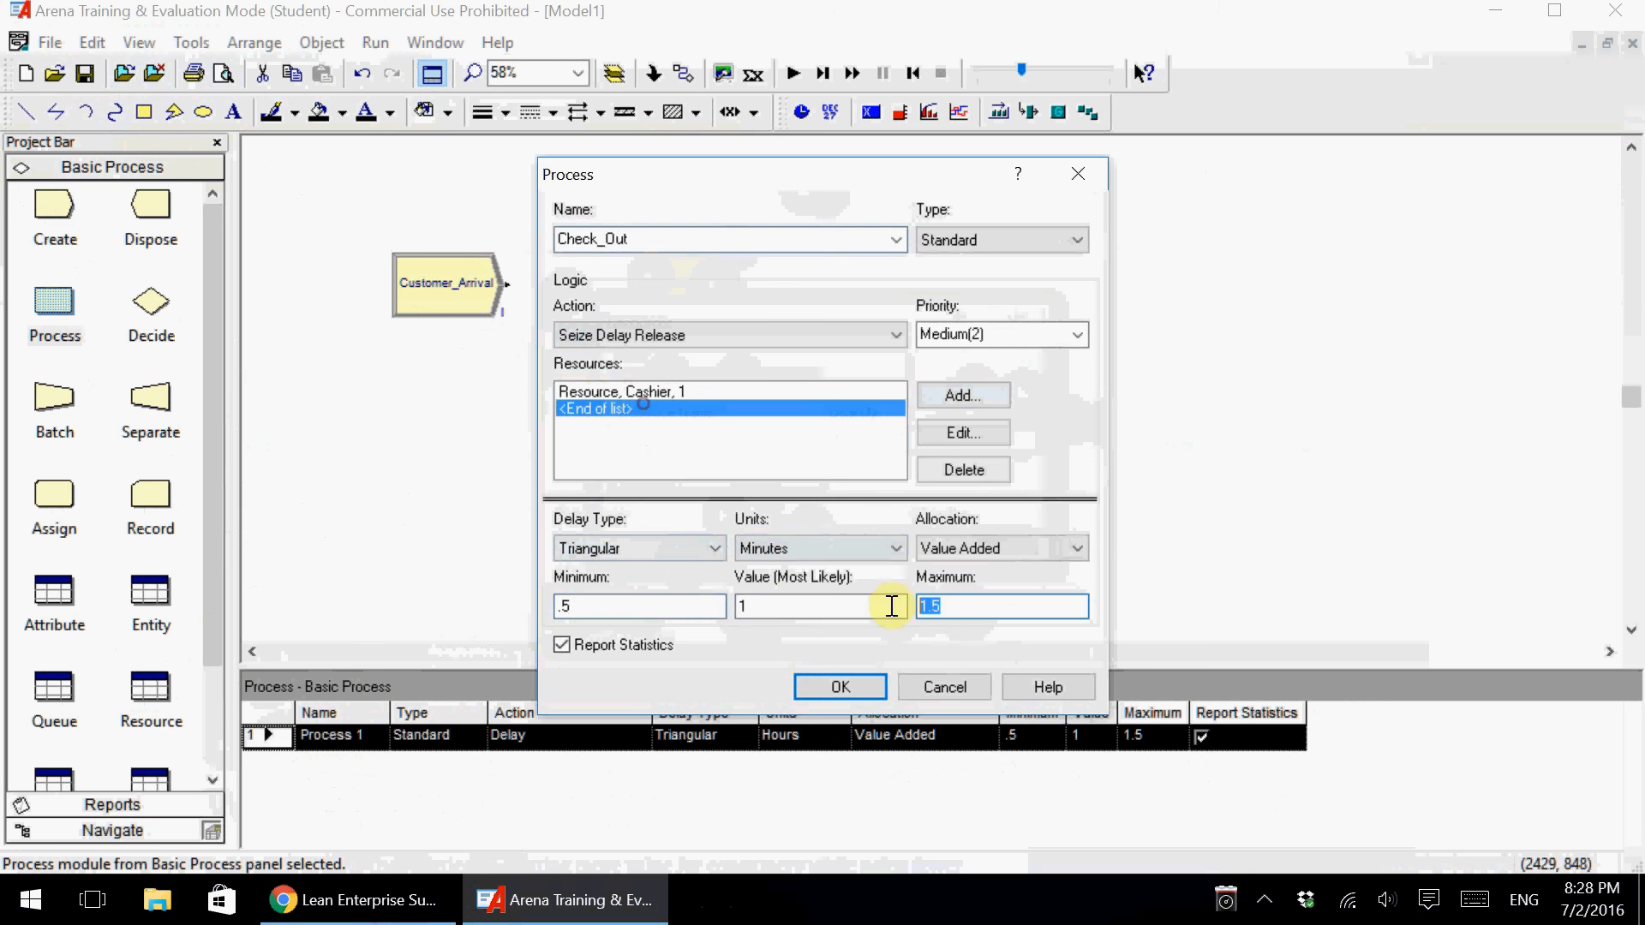
click(961, 607)
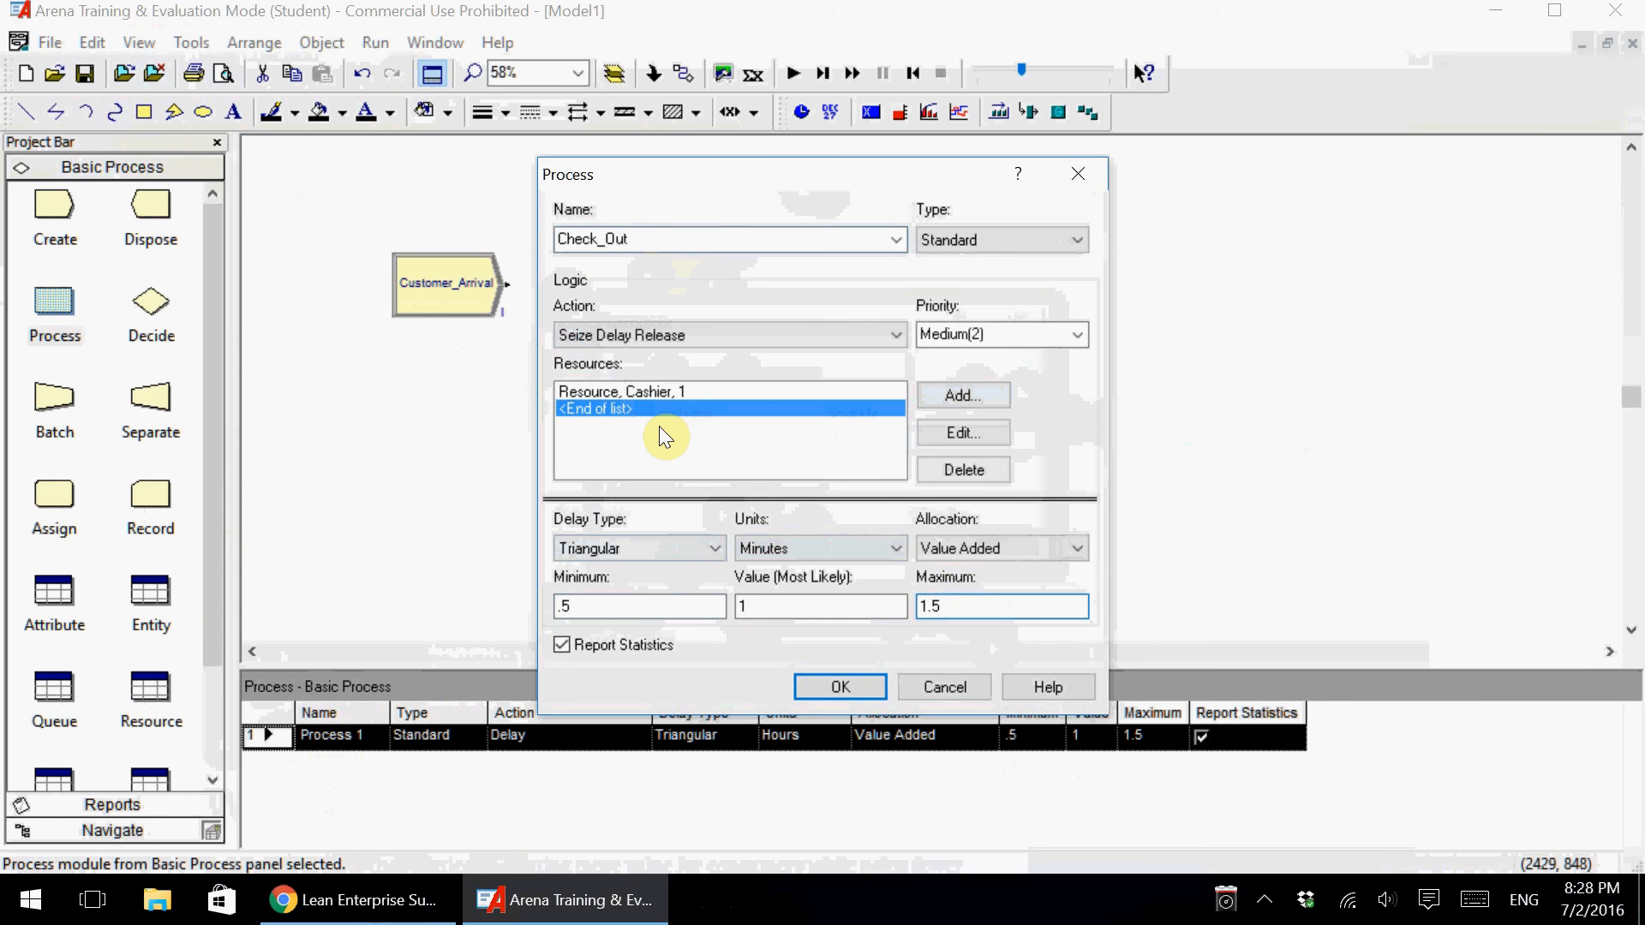
click(842, 694)
click(784, 439)
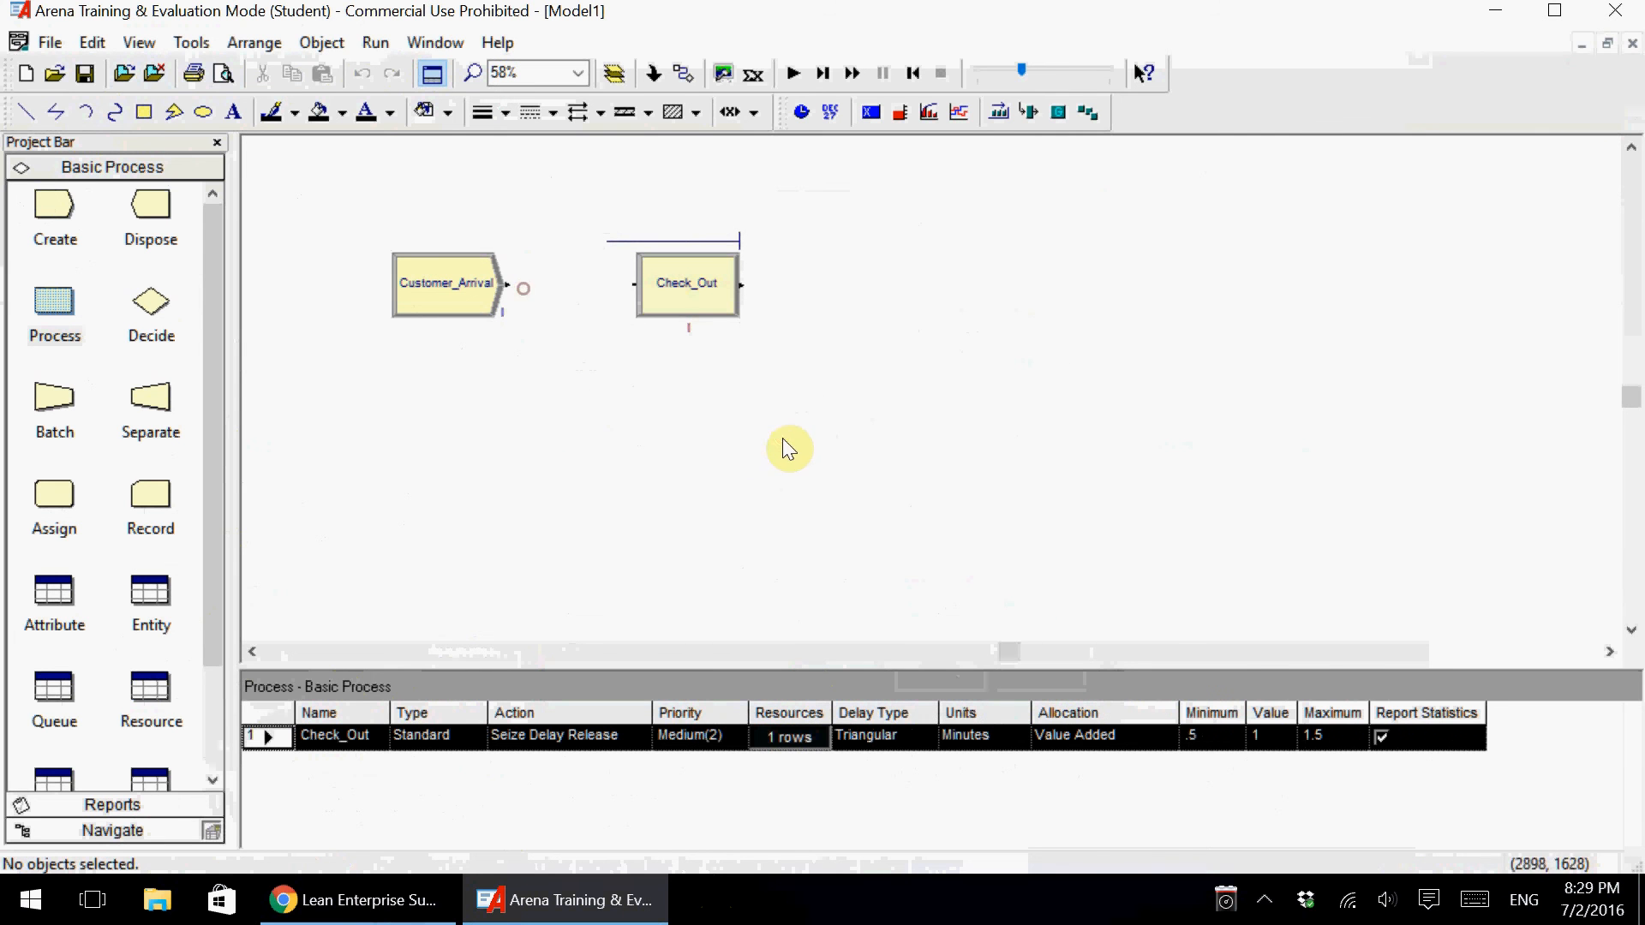
Place a Dispose module to the right of Check_Out and name it Leave.
drag(172, 238, 889, 275)
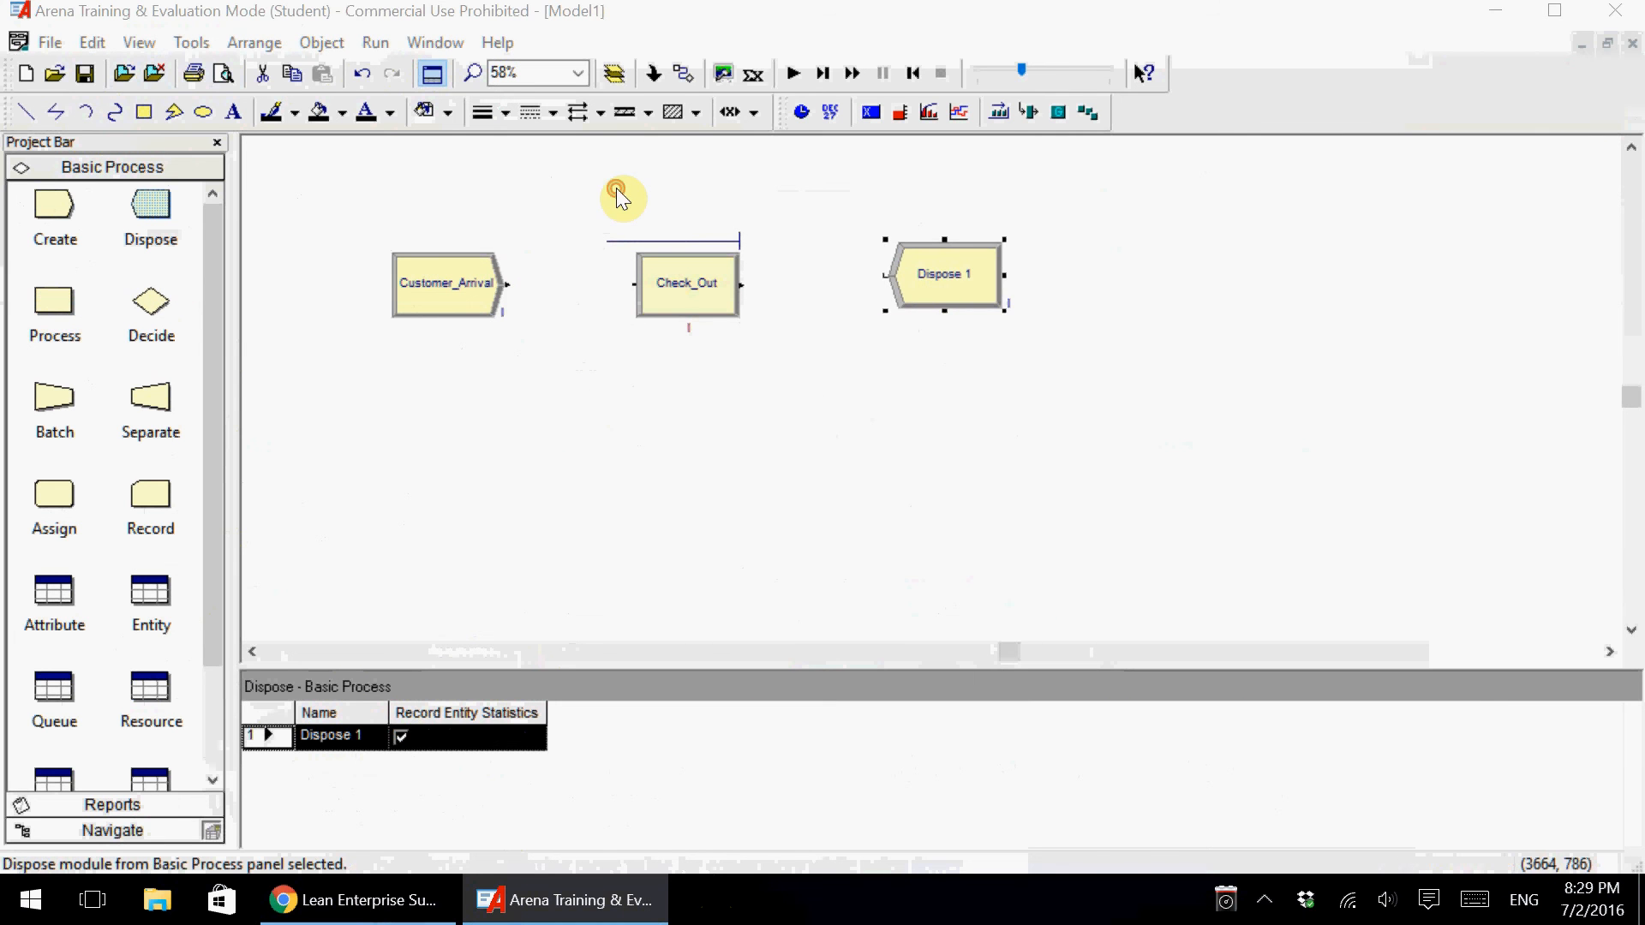
double_click(943, 274)
text(Leave)
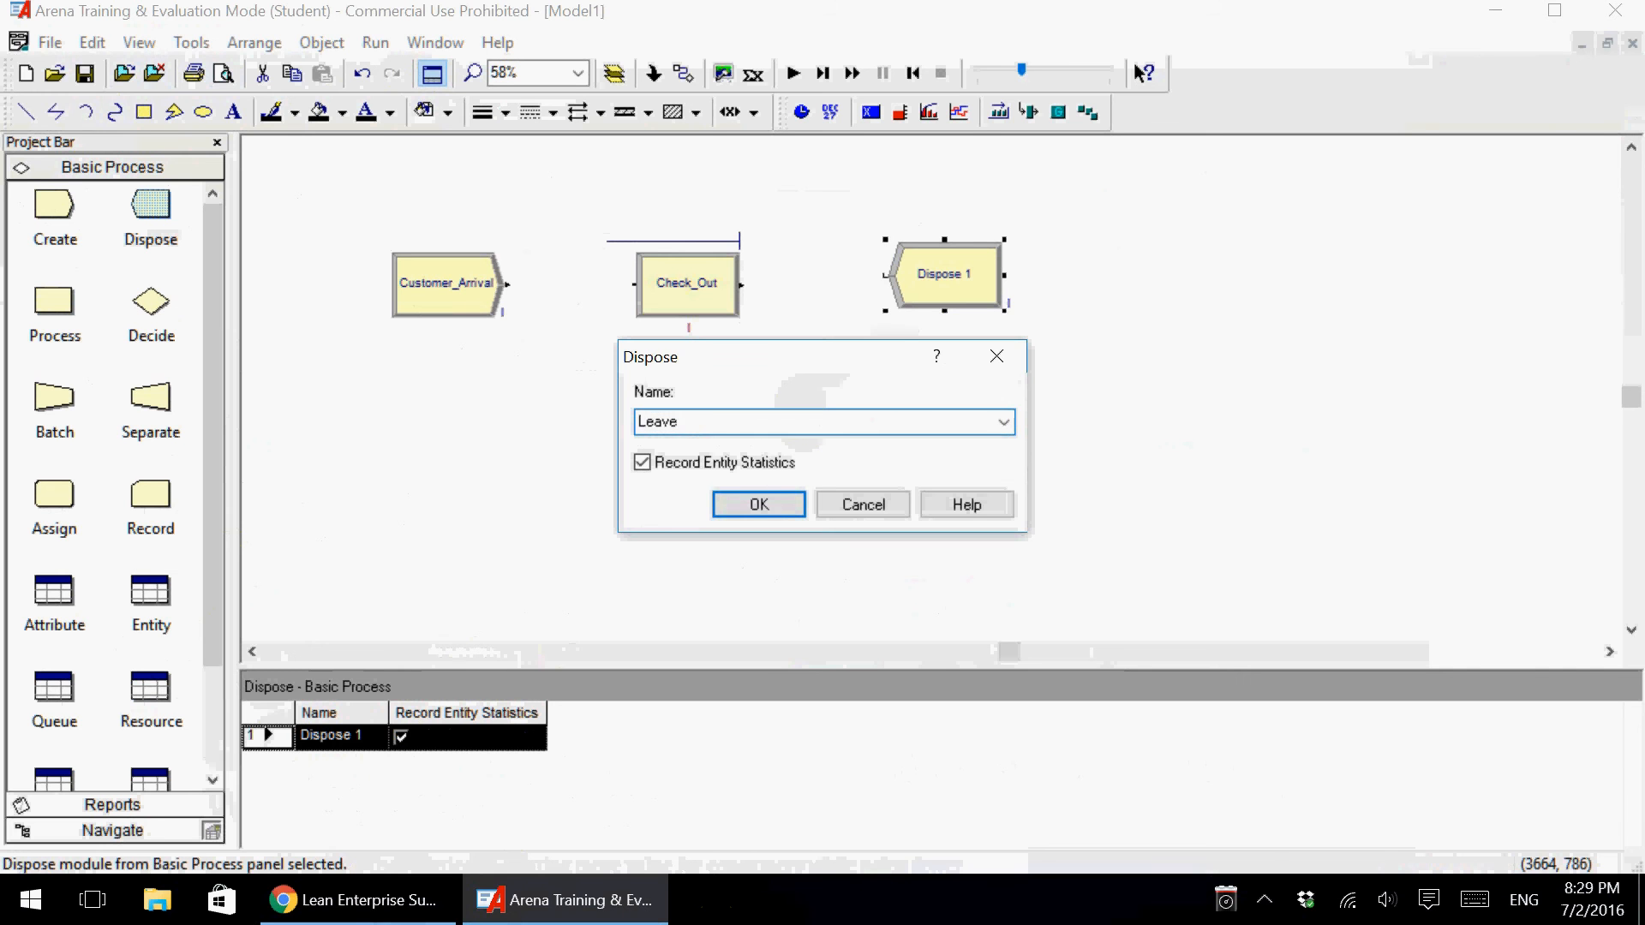
click(751, 503)
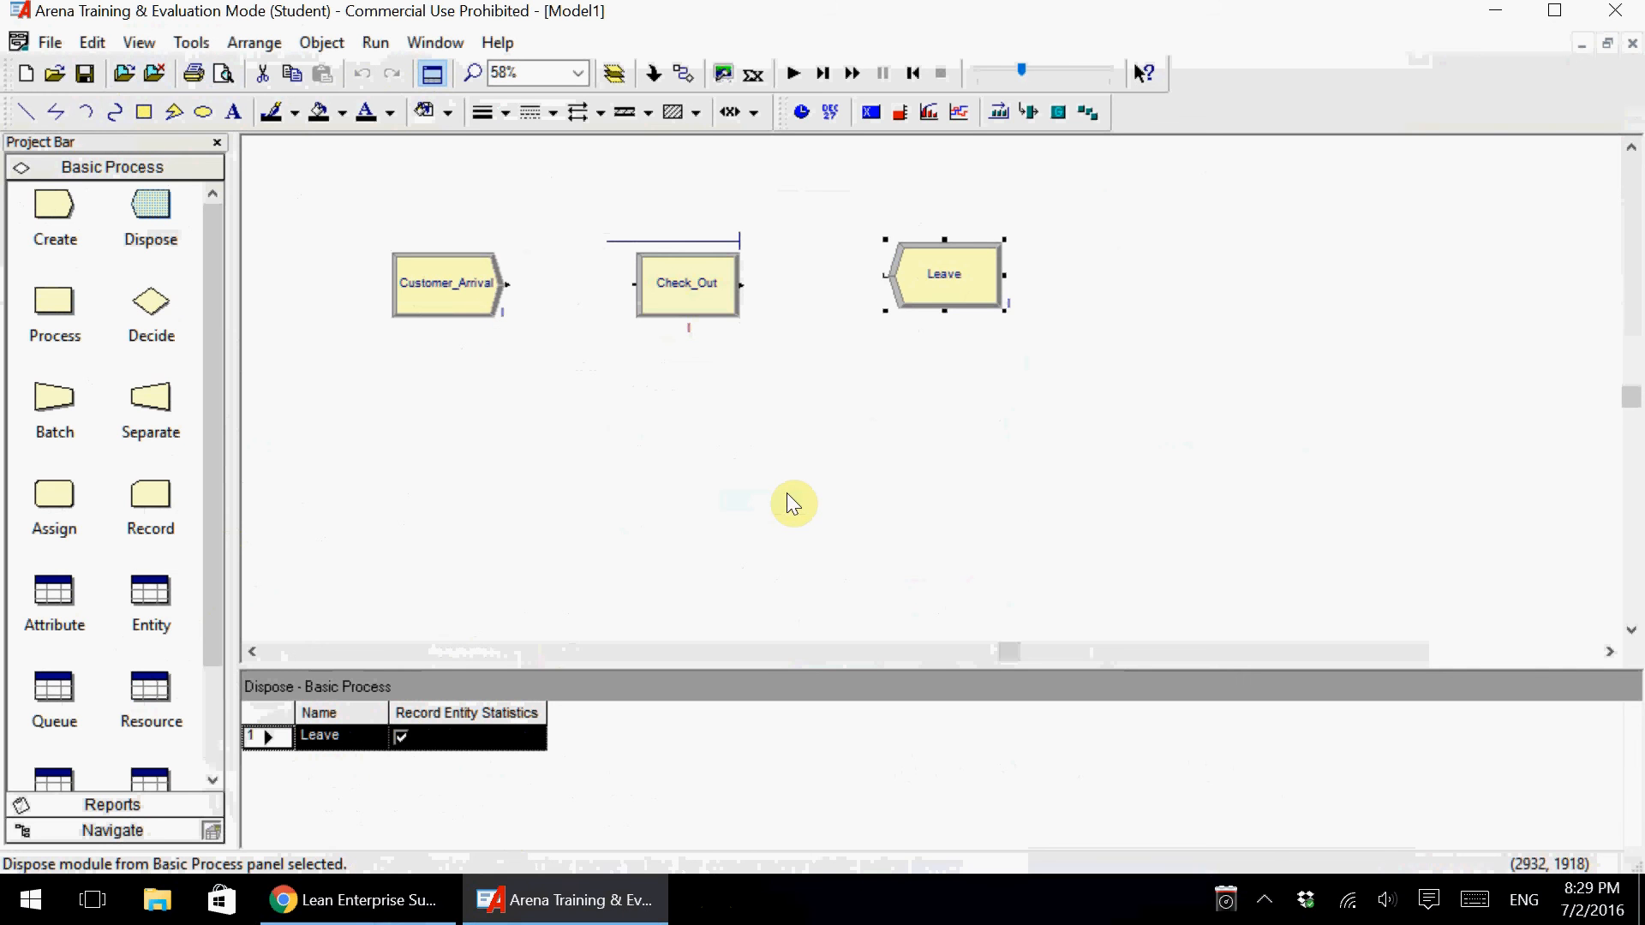
click(796, 482)
Connect Customer_Arrival to Check_Out and Check_Out to Leave, moving Leave slightly down toward the level of the other modules.
click(683, 72)
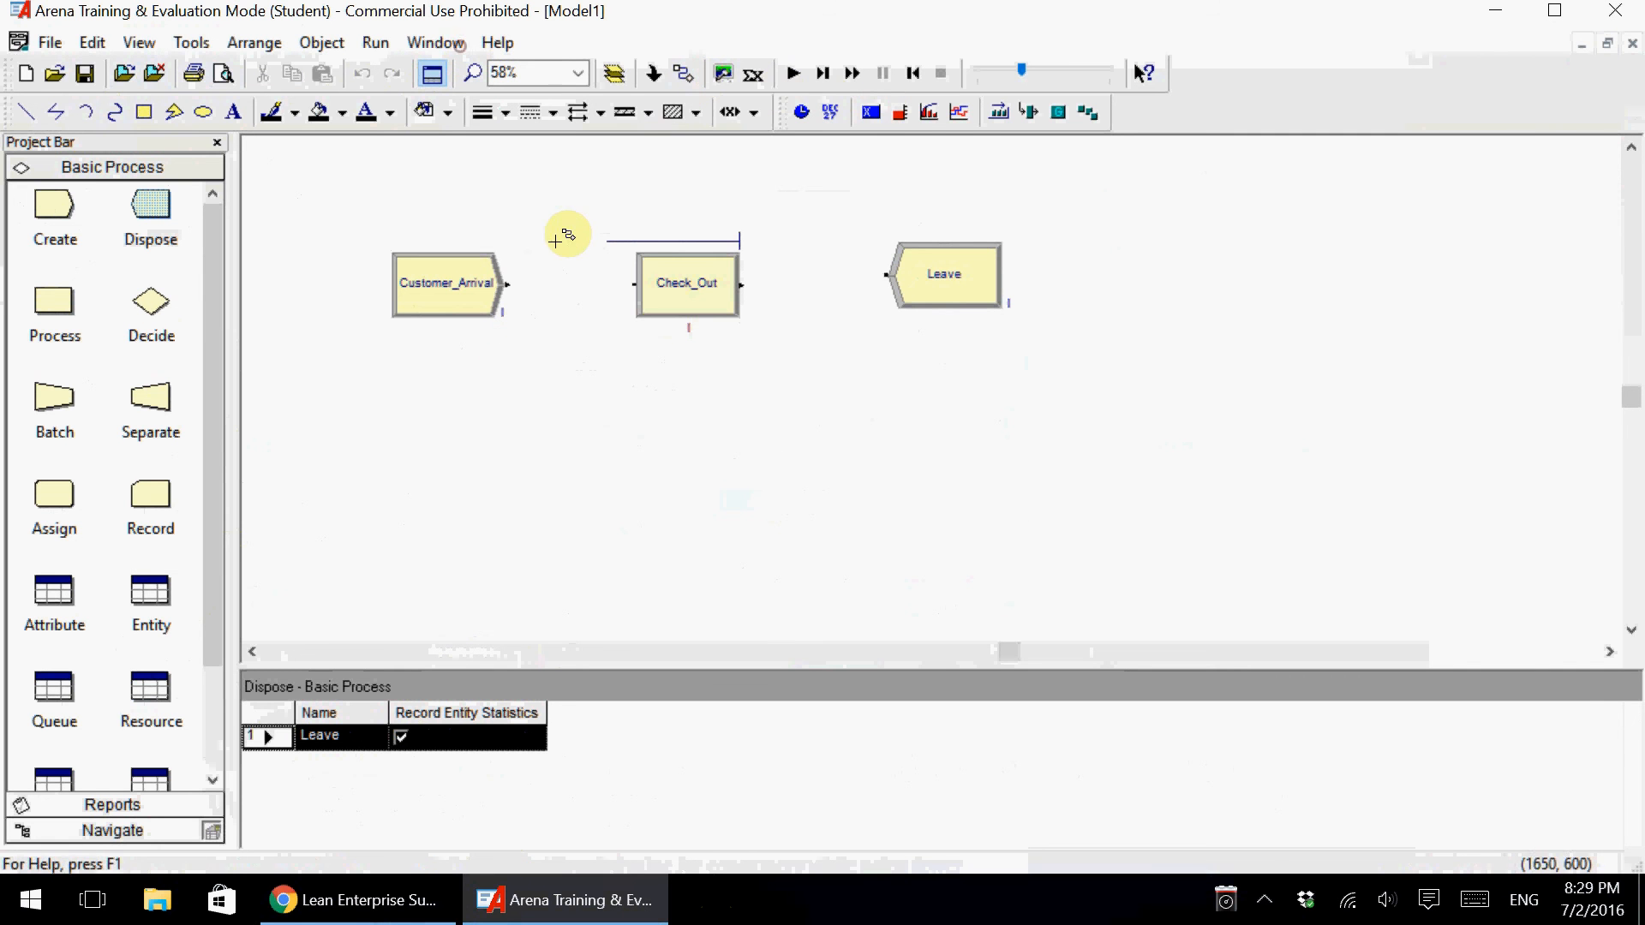
click(507, 283)
click(634, 284)
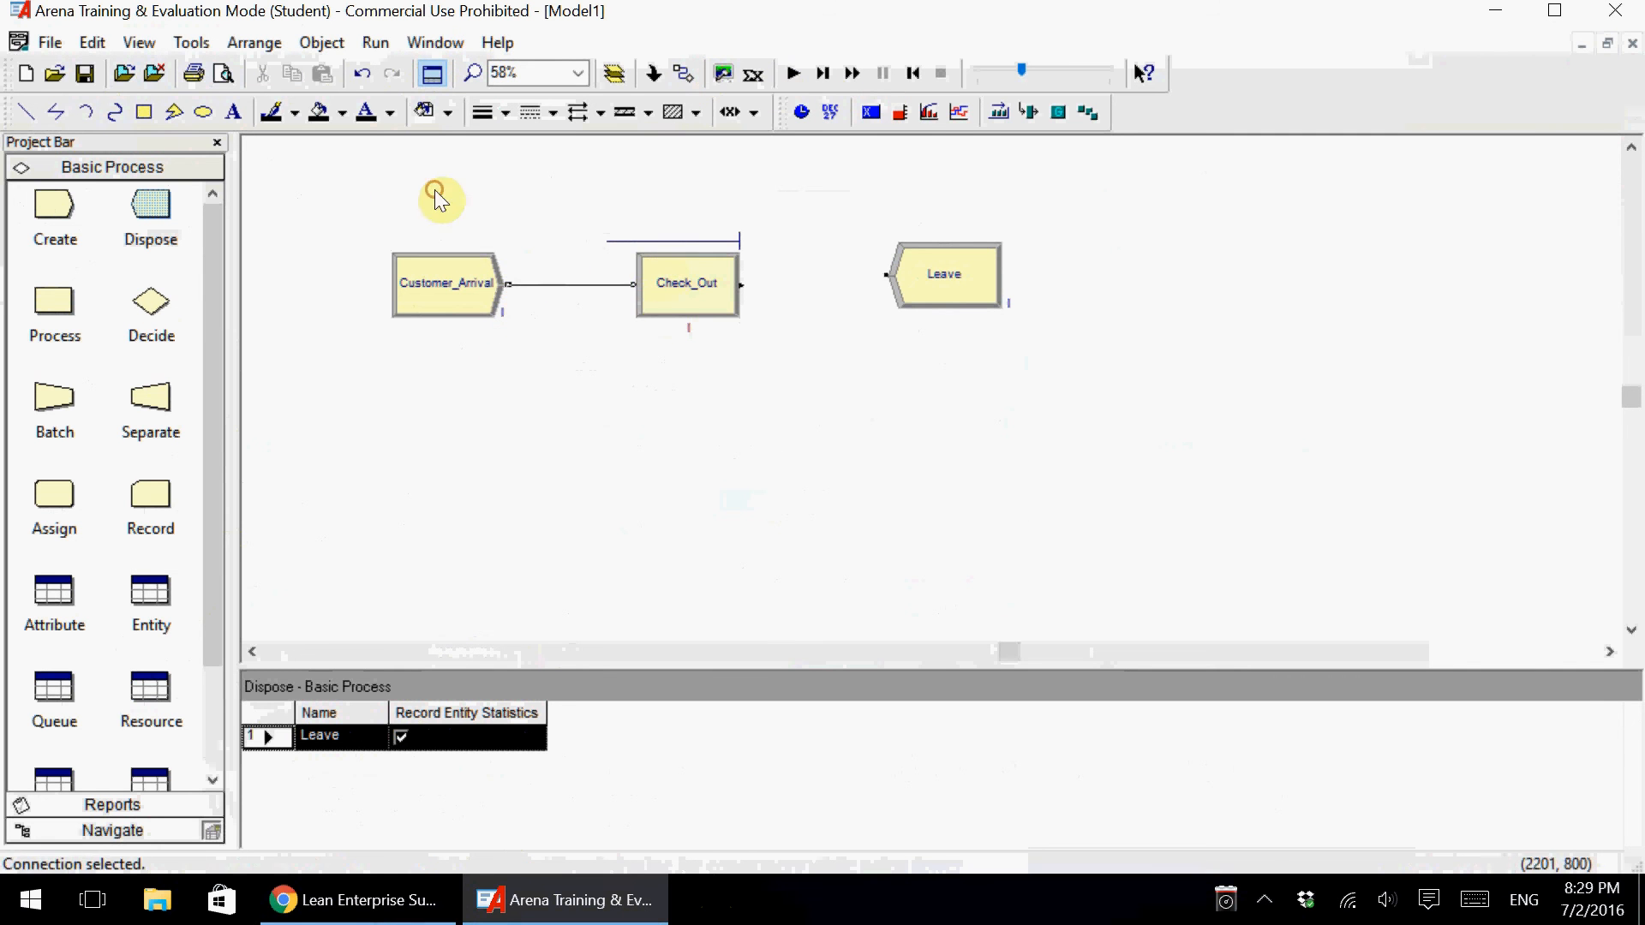
click(682, 72)
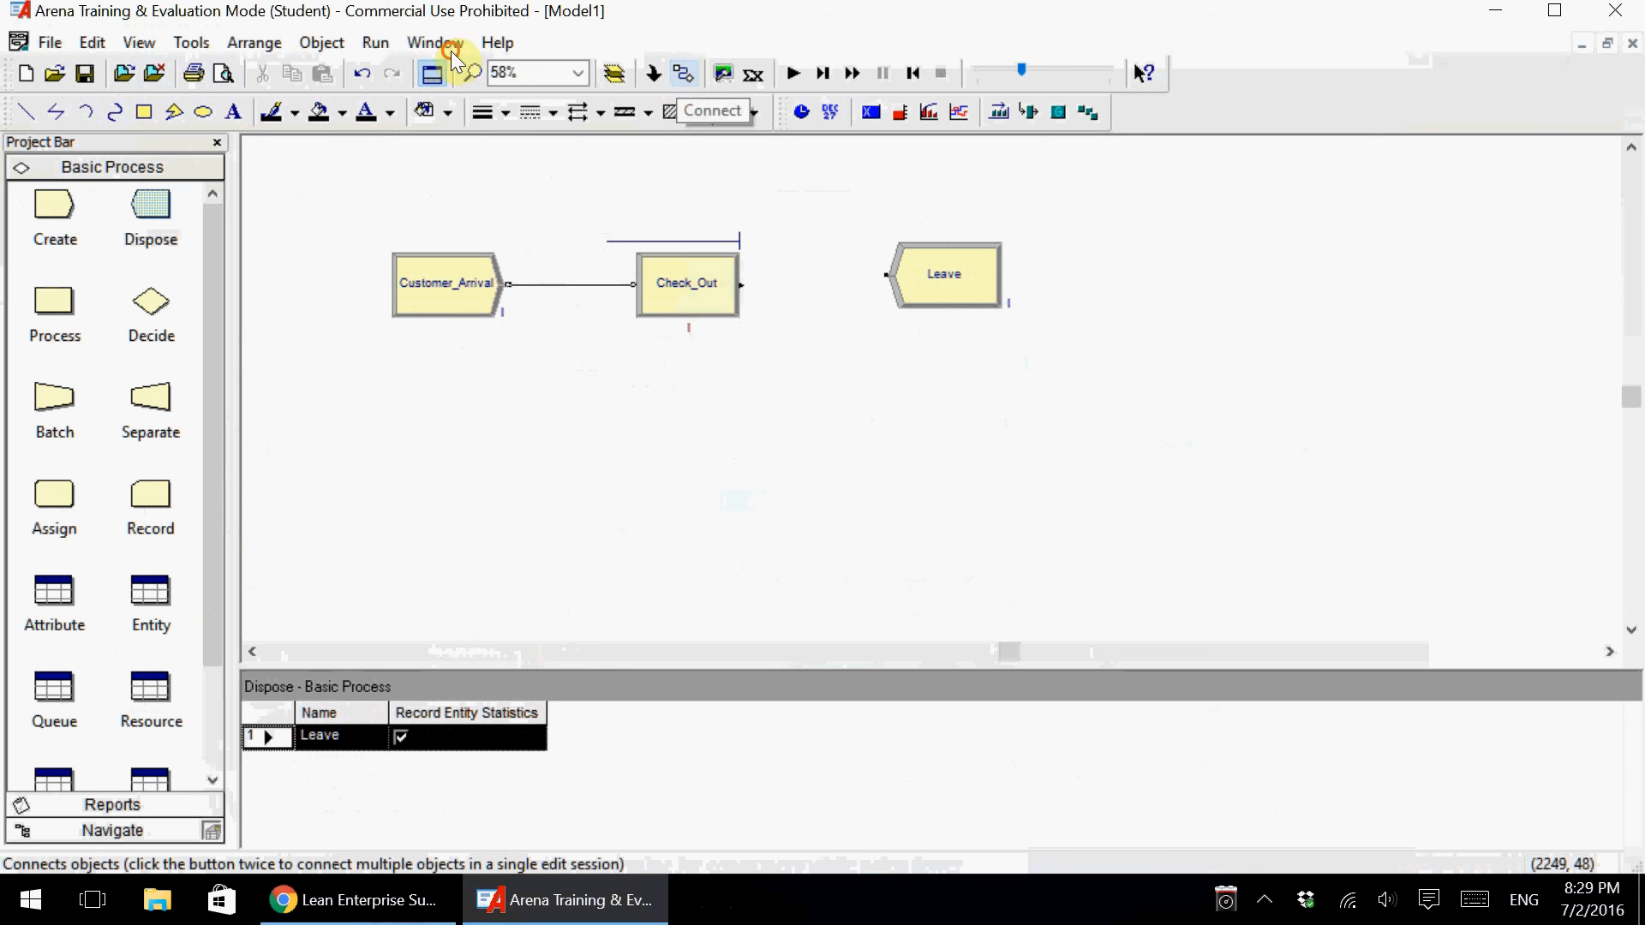
click(740, 285)
click(884, 276)
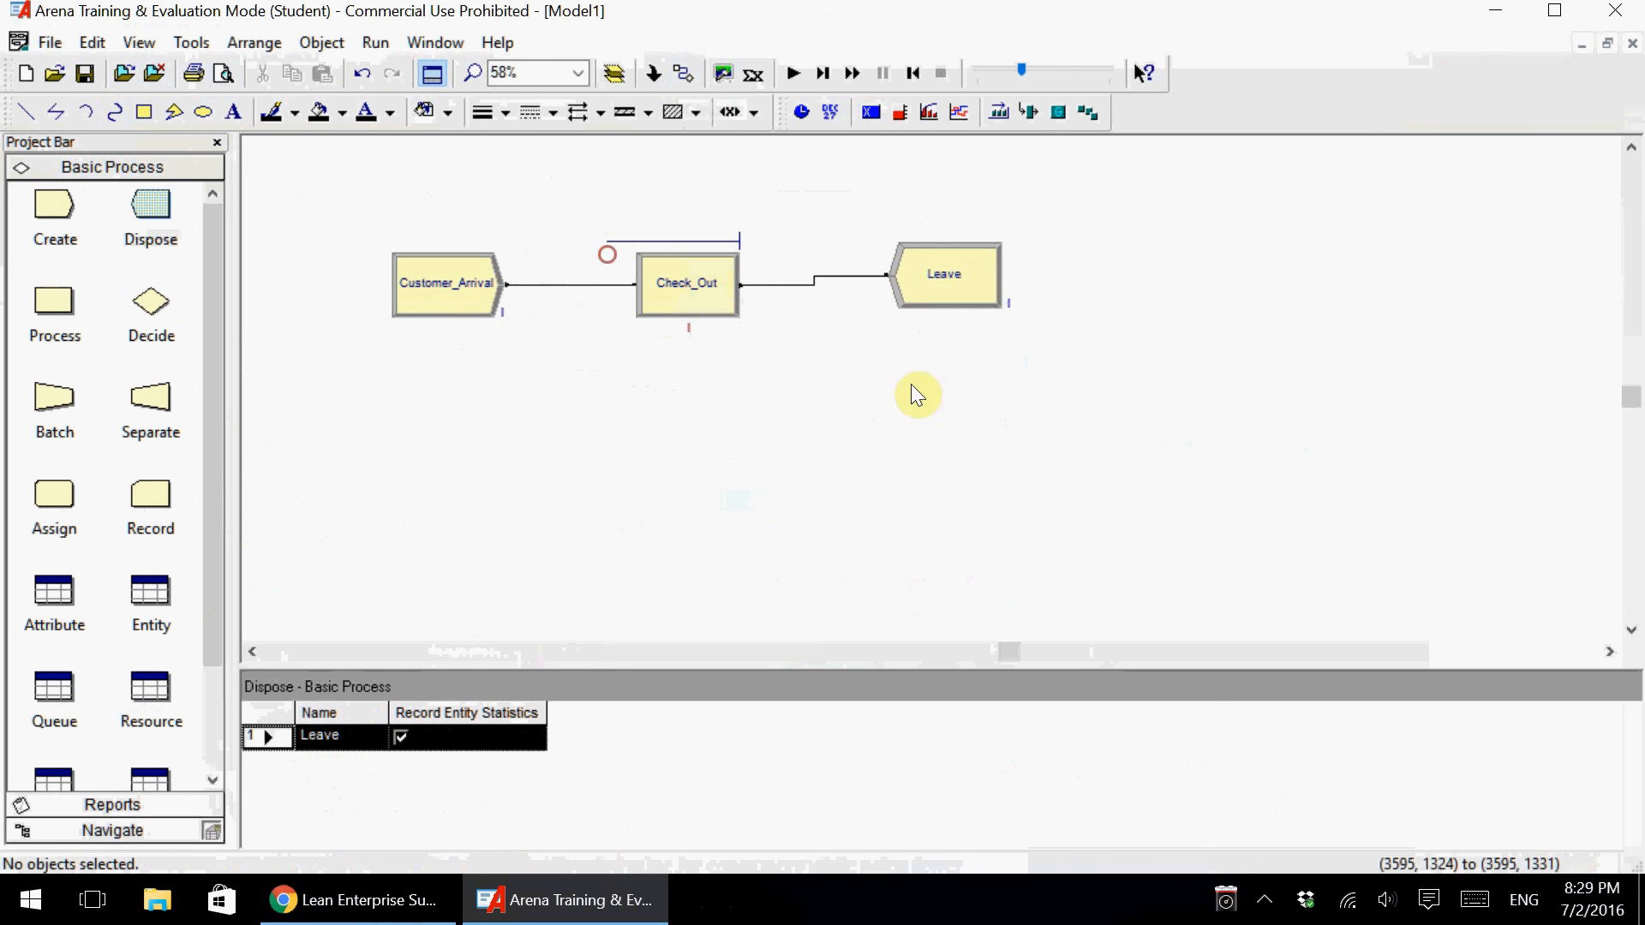
click(955, 304)
drag(952, 296, 958, 309)
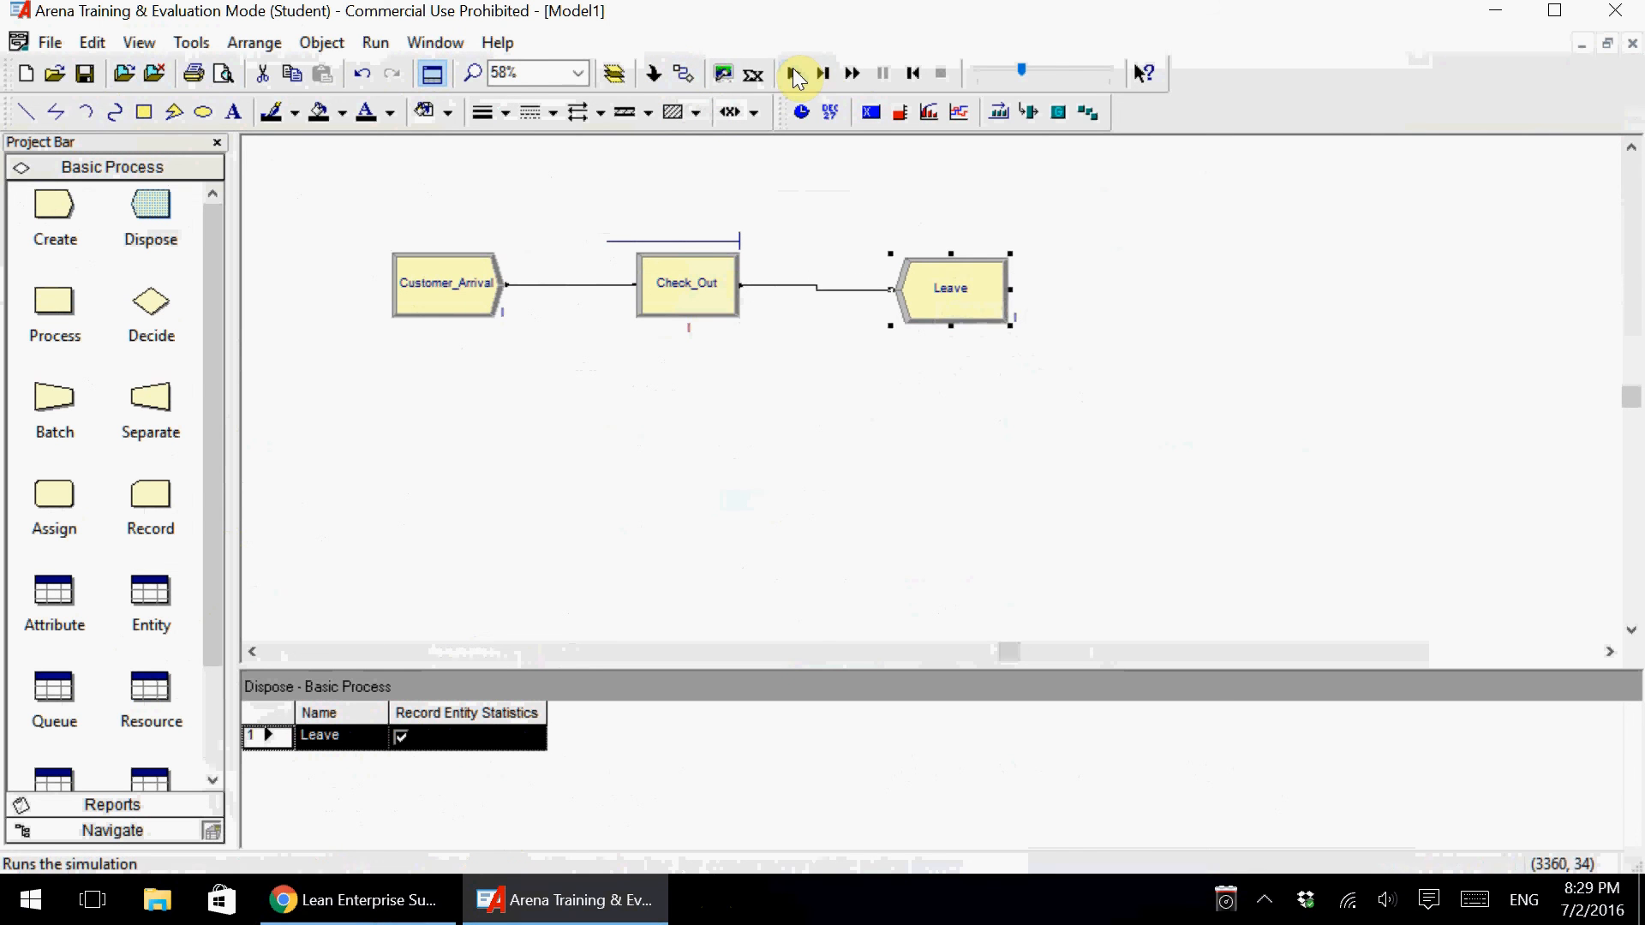
Open the run setup's replication parameters and set the number of replications to 1.
click(374, 43)
click(349, 71)
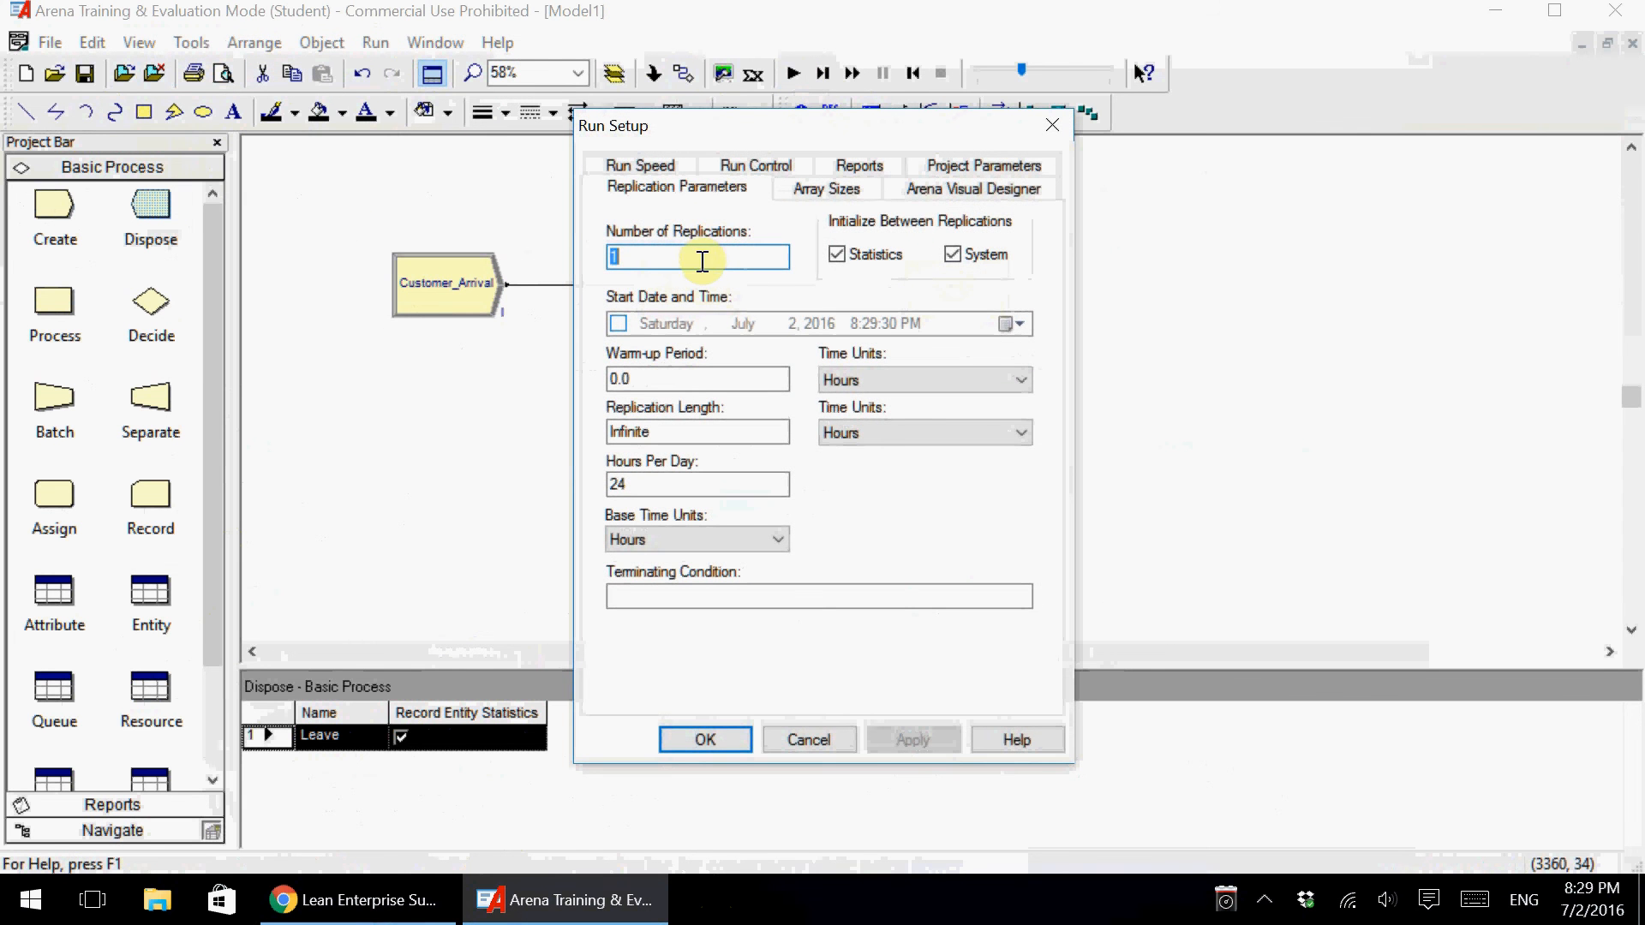
click(692, 179)
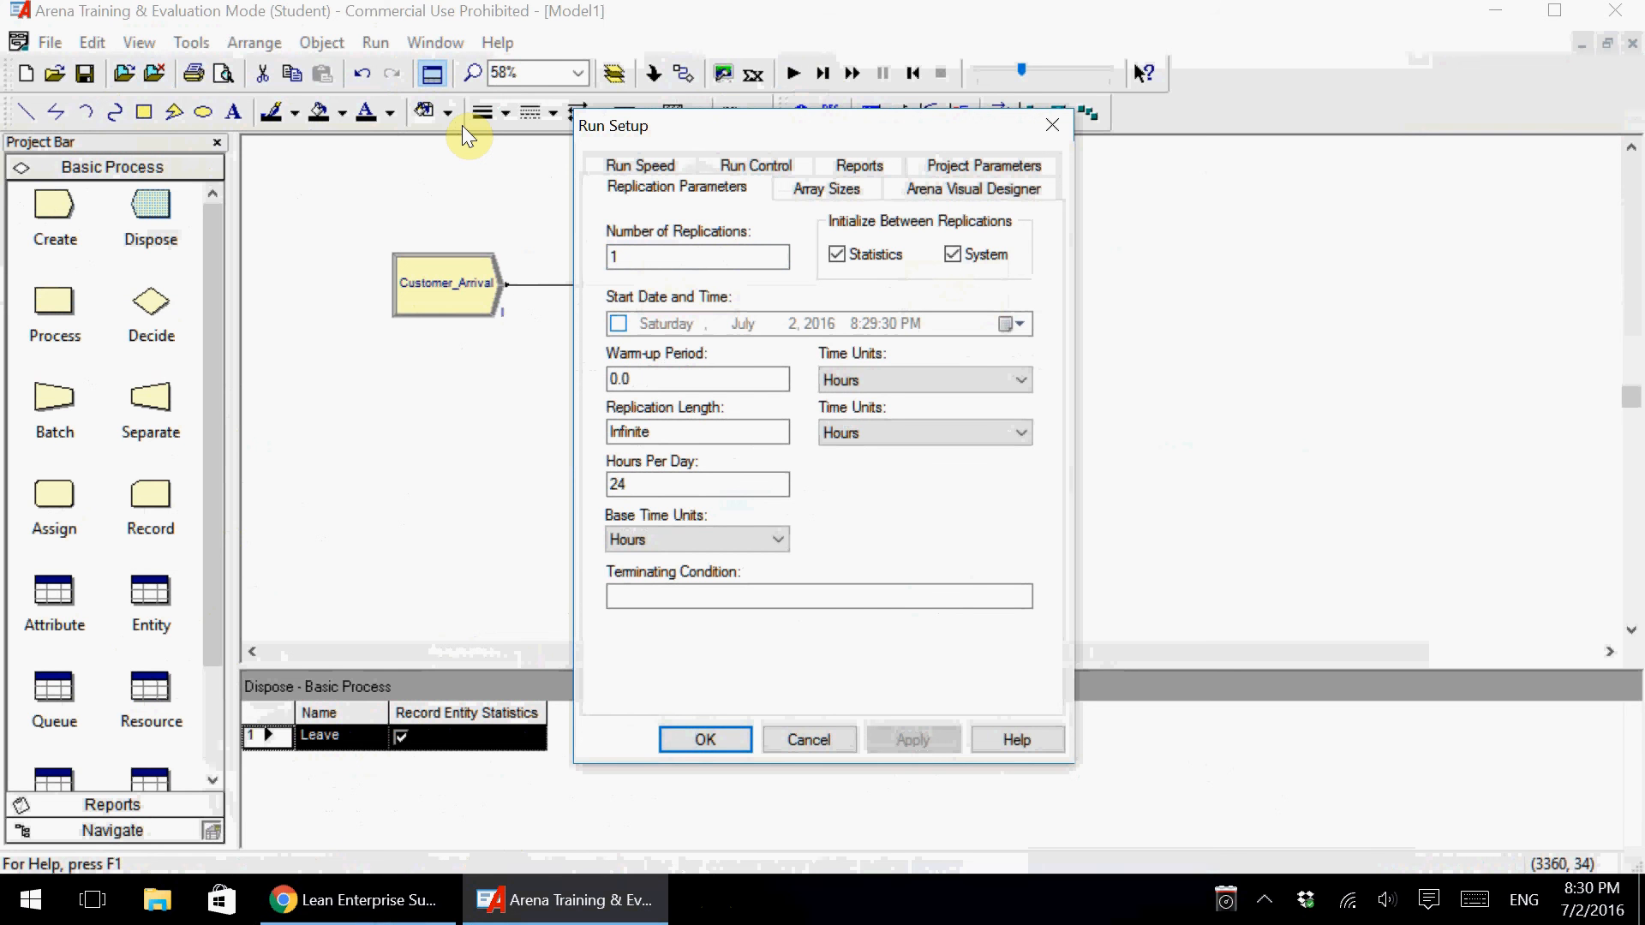
click(655, 256)
text(00)
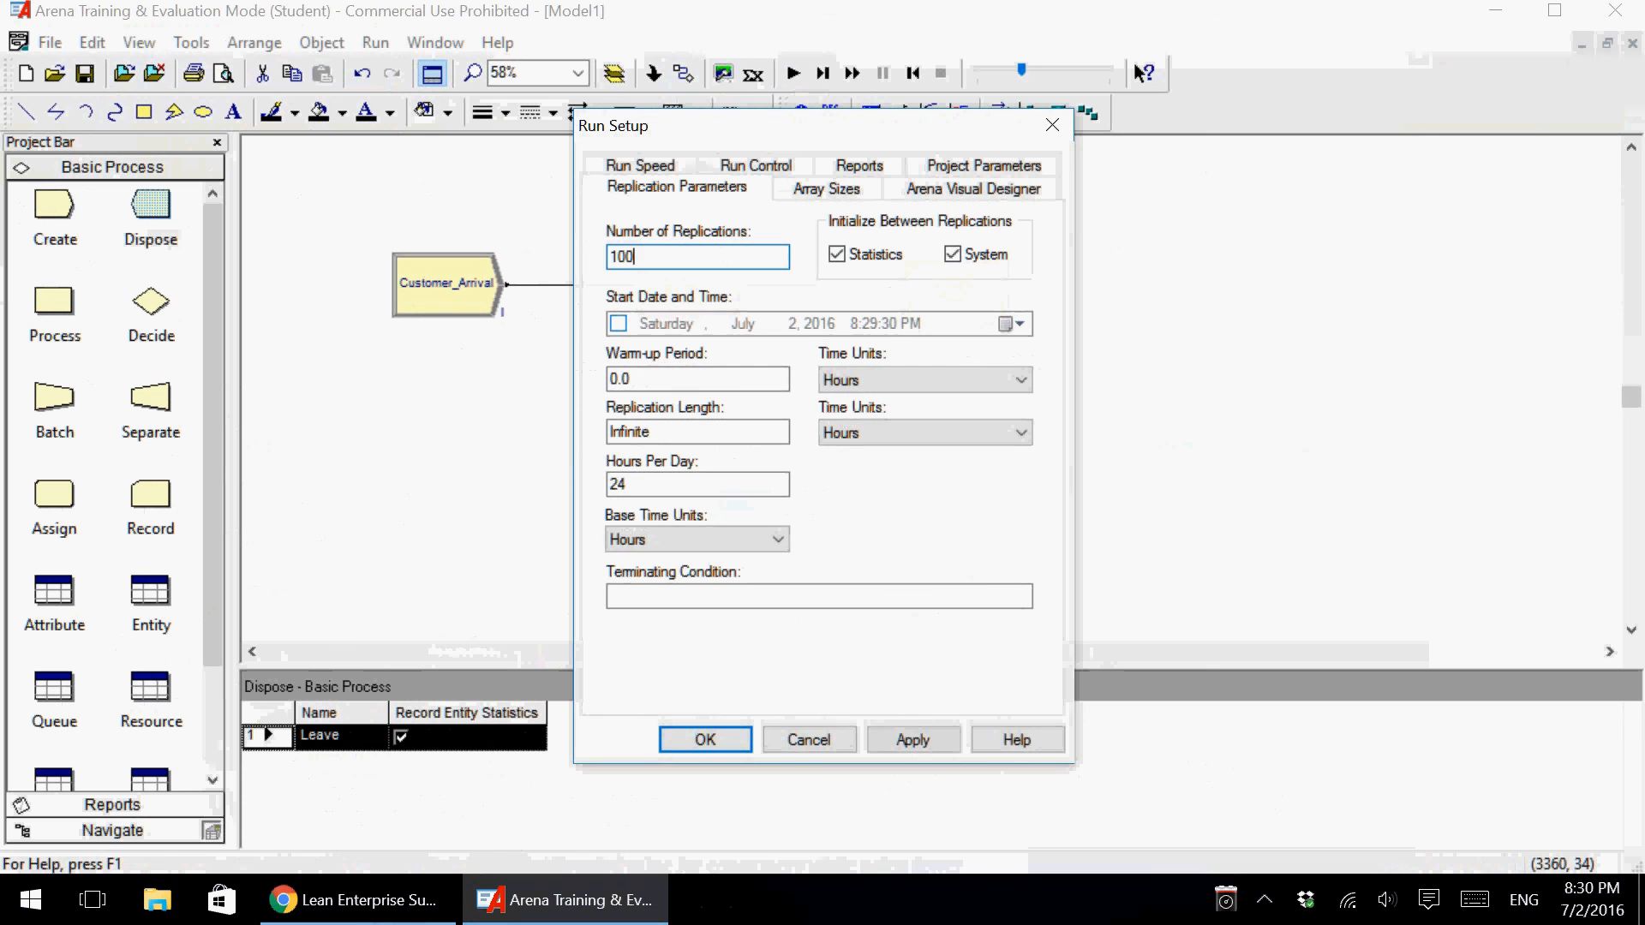
key(BackSpace)
key(BackSpace)
Set the replication length to 30 with Minutes as its time units.
double_click(677, 419)
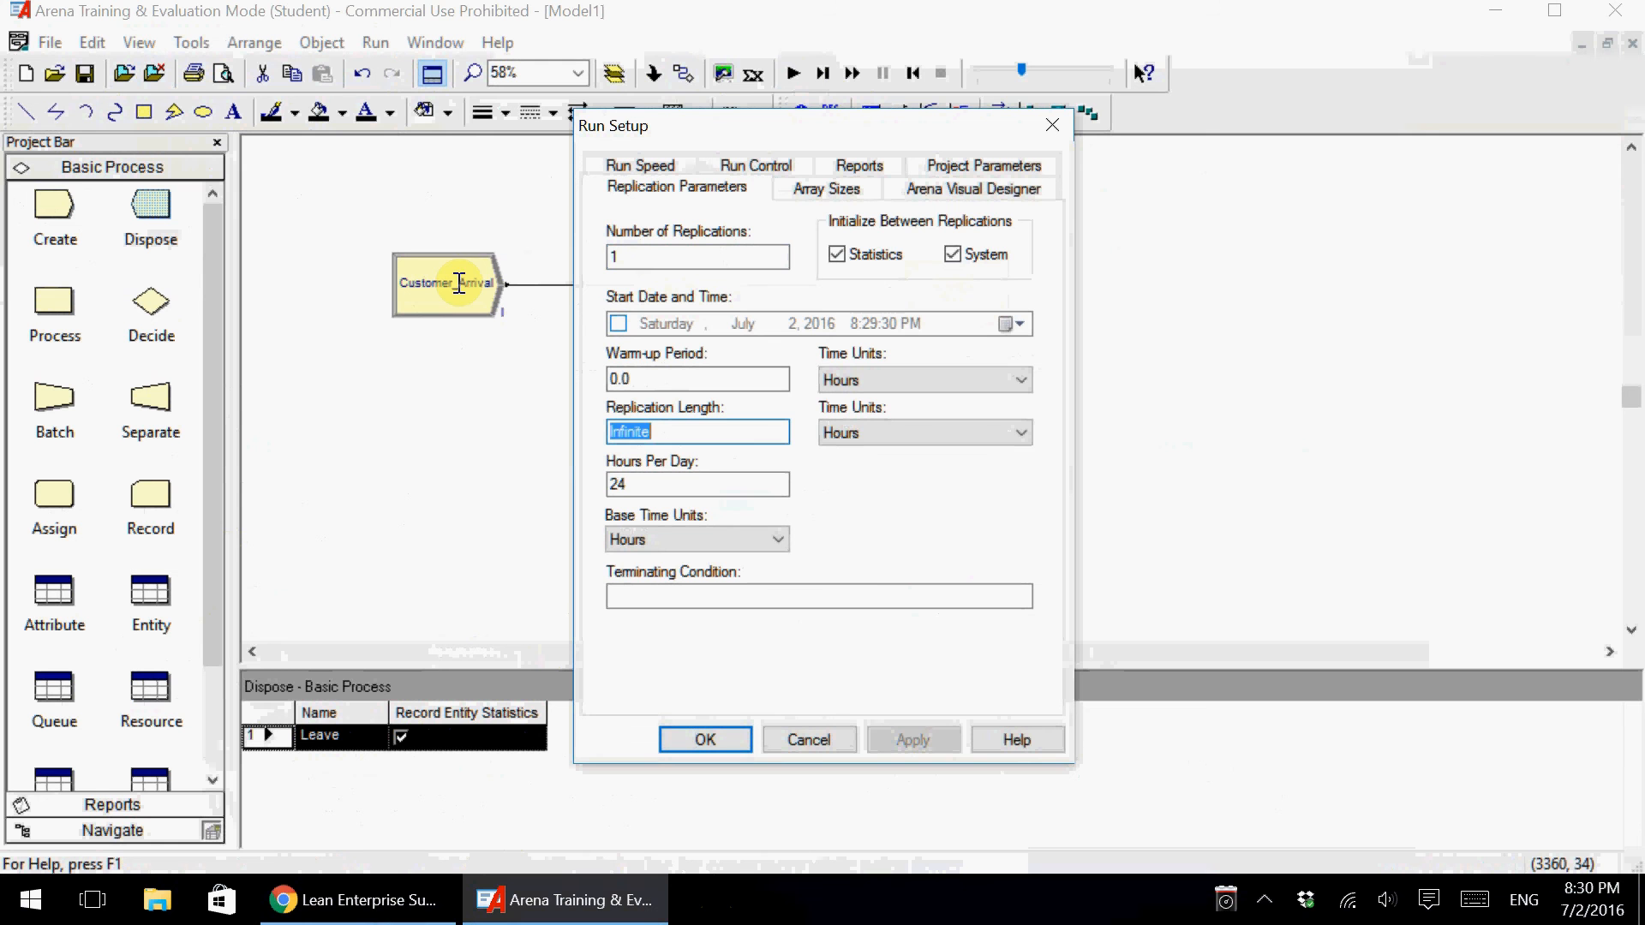
text(30)
click(835, 433)
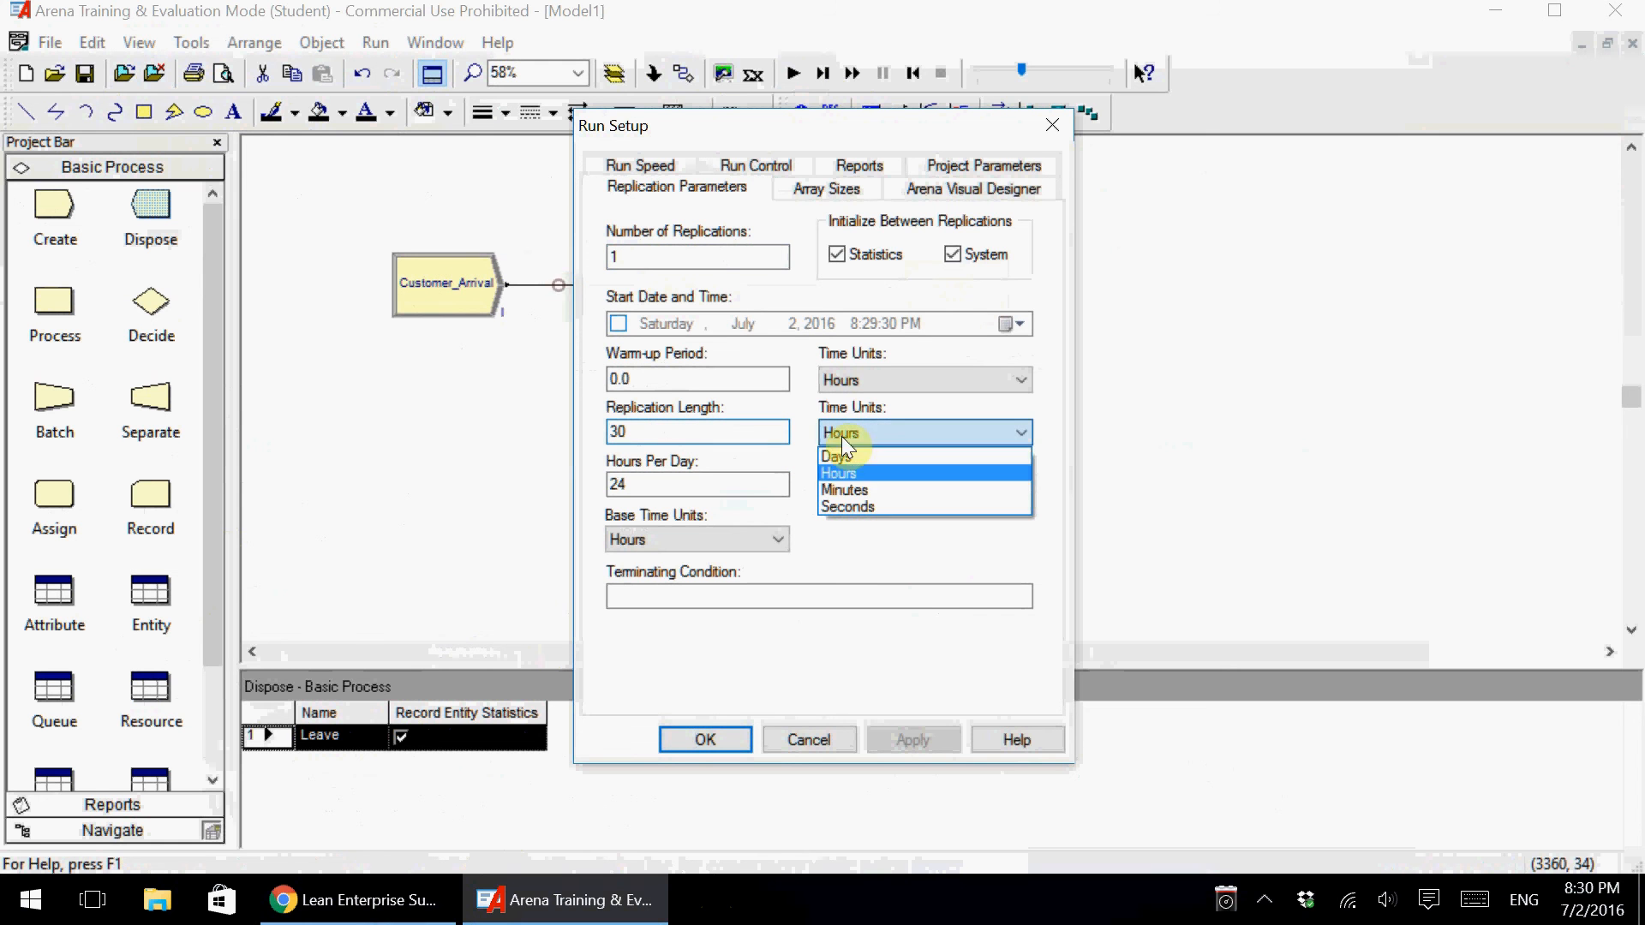
click(869, 488)
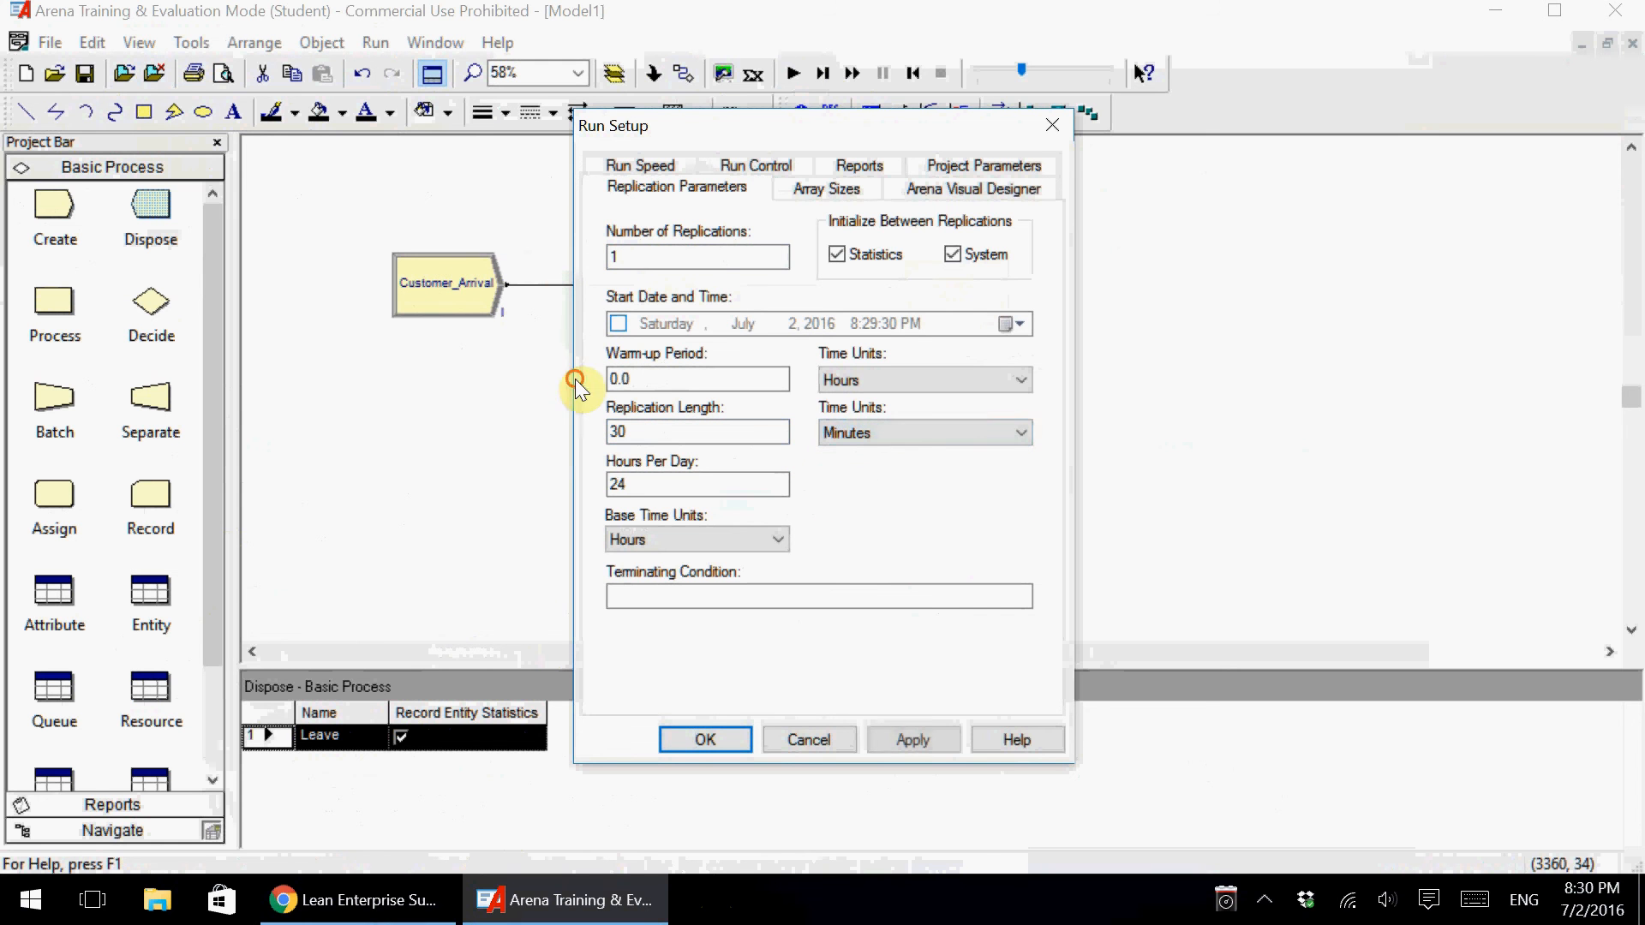
click(913, 435)
click(609, 290)
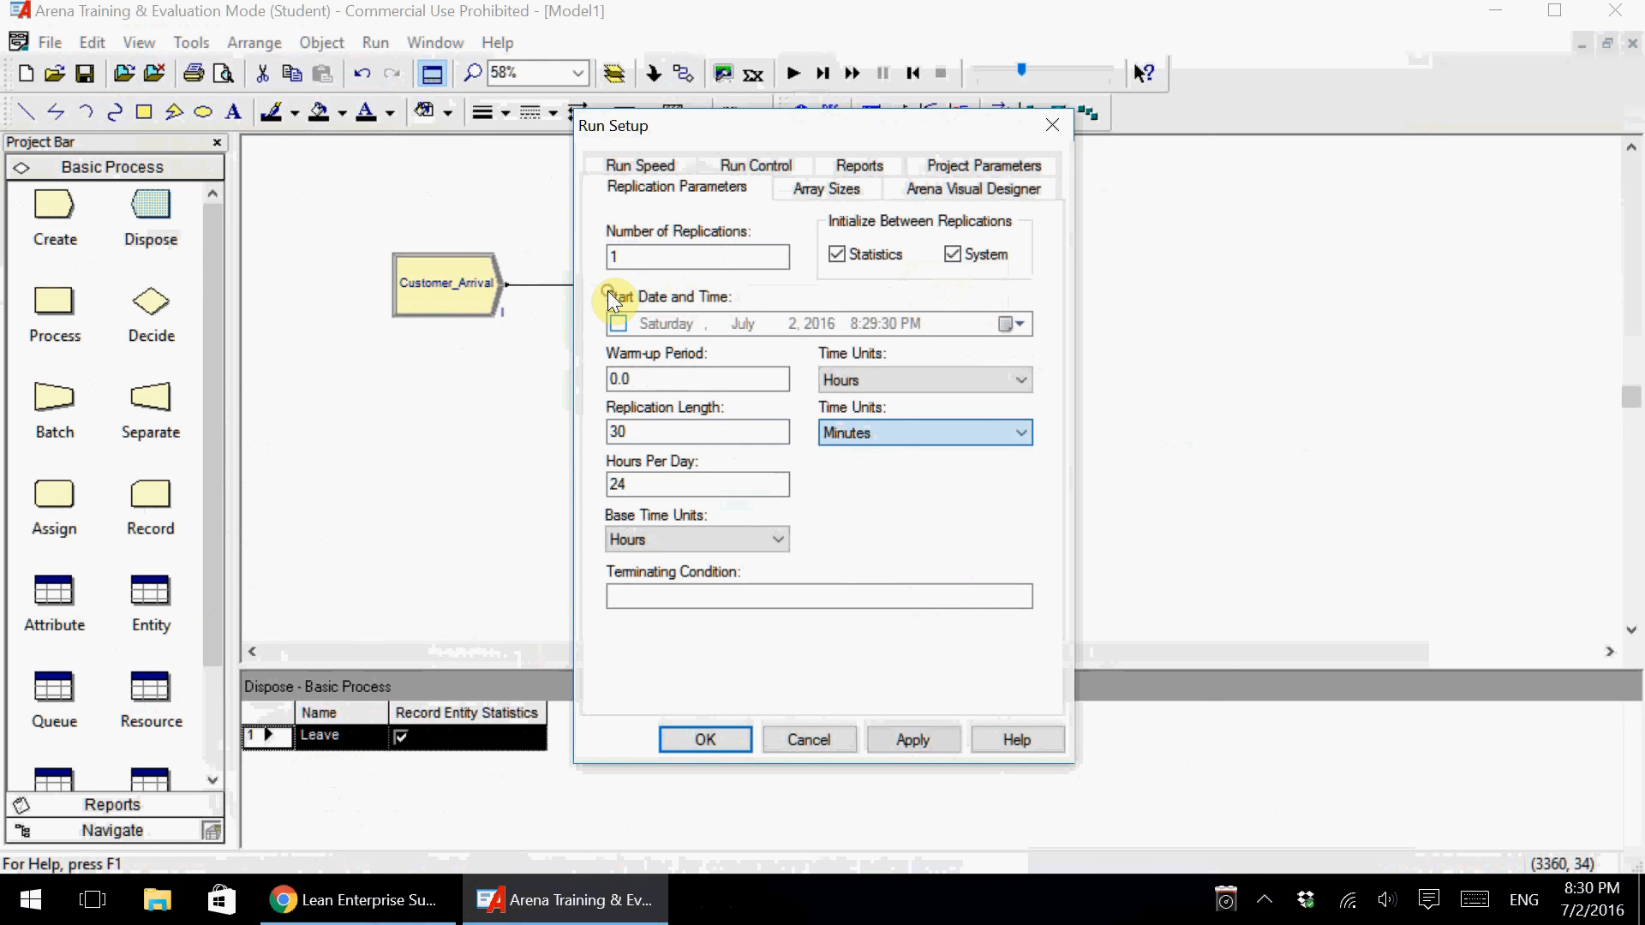
Set the base time units to Minutes and accept the run setup.
click(694, 539)
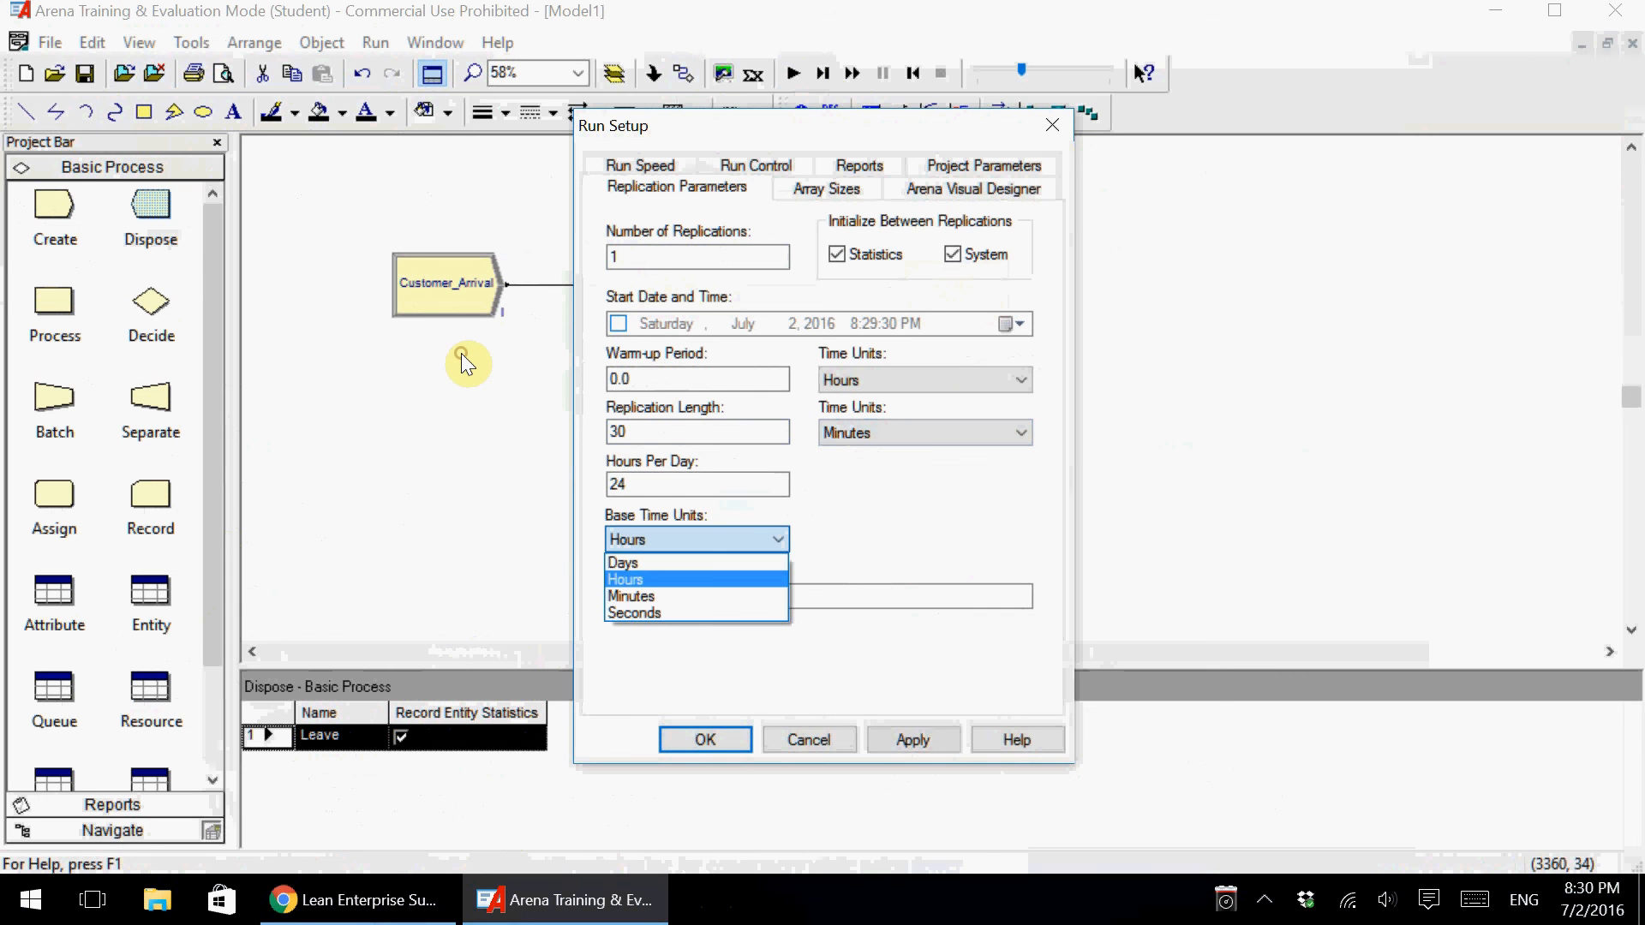
click(686, 595)
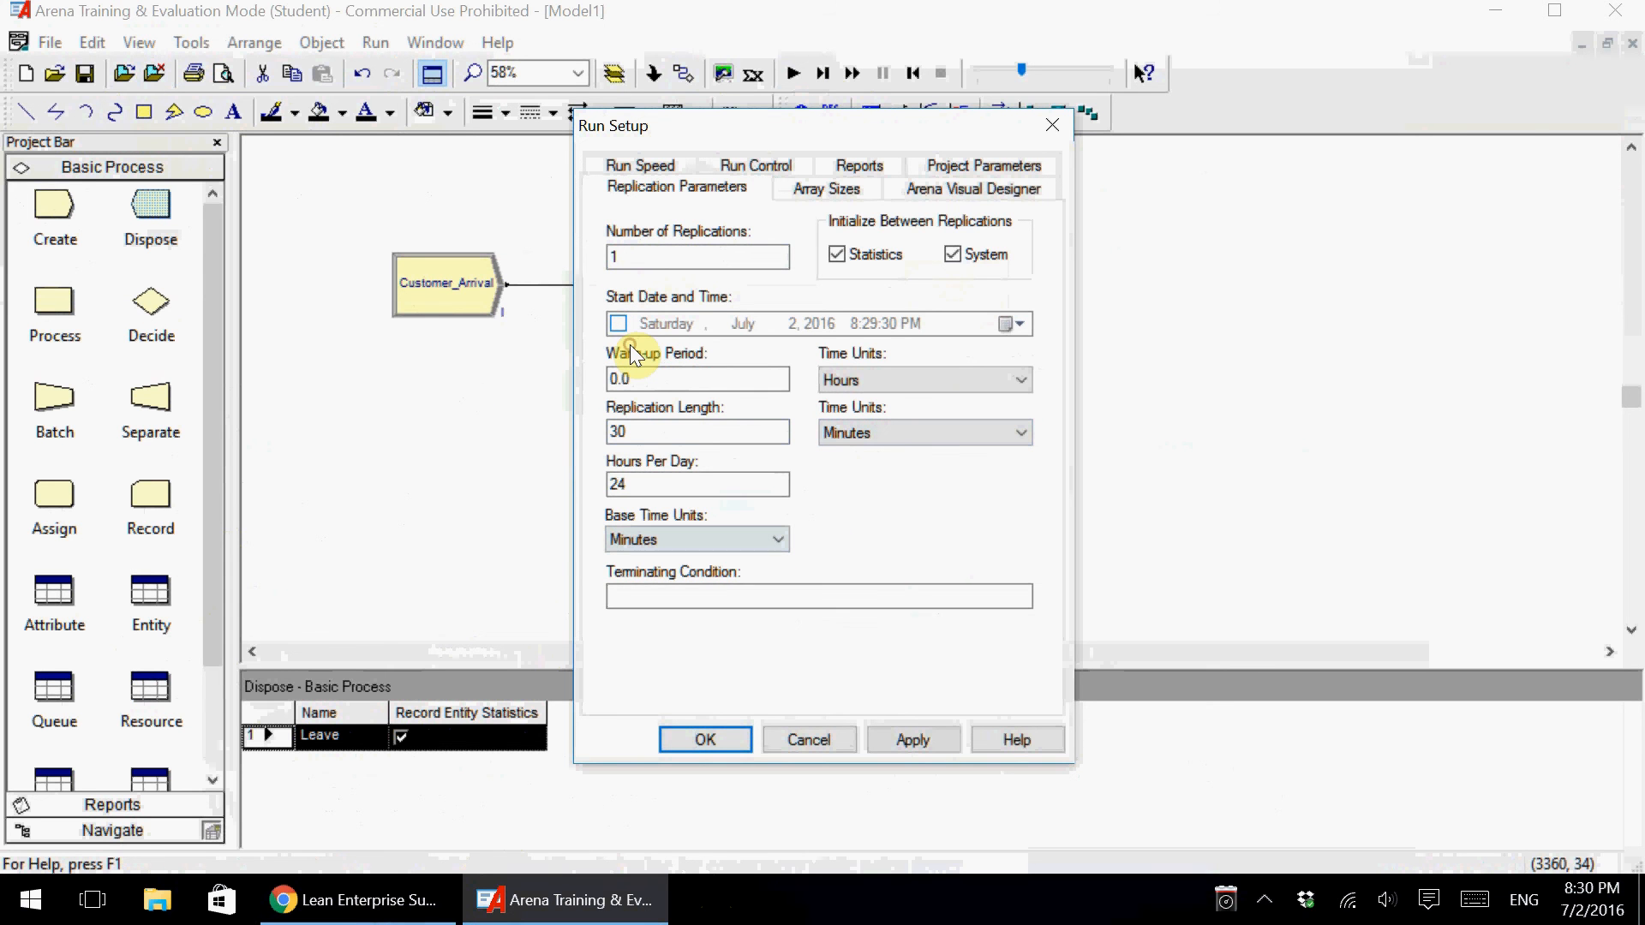
click(743, 738)
click(496, 491)
click(533, 342)
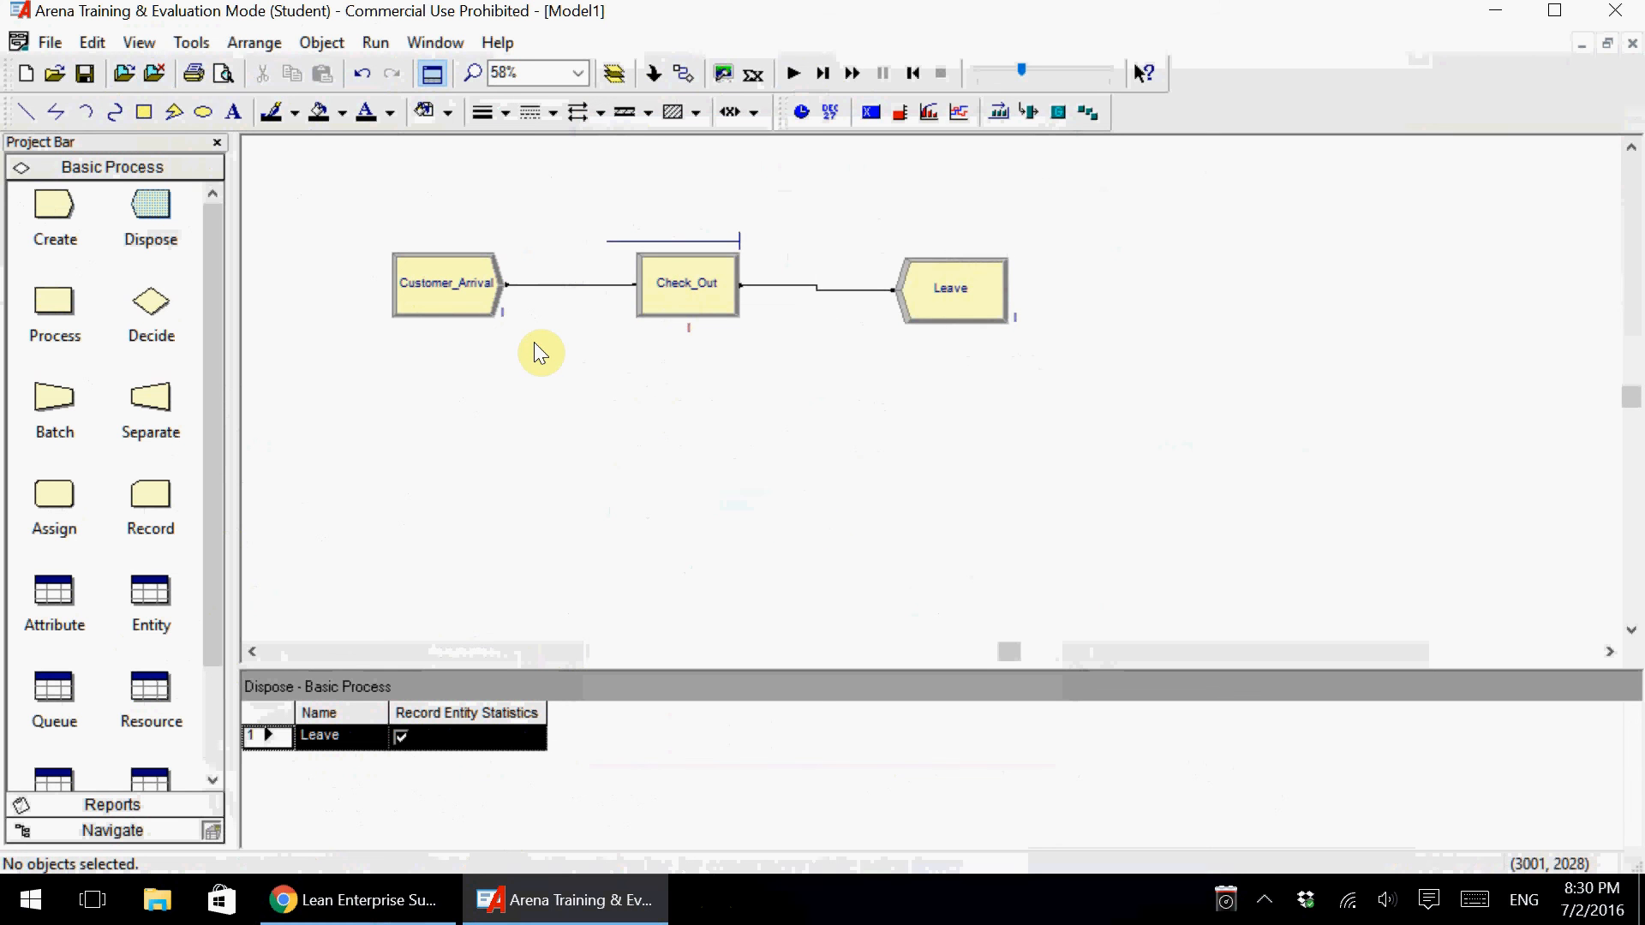
Run the simulation to completion and decline viewing the results.
click(795, 75)
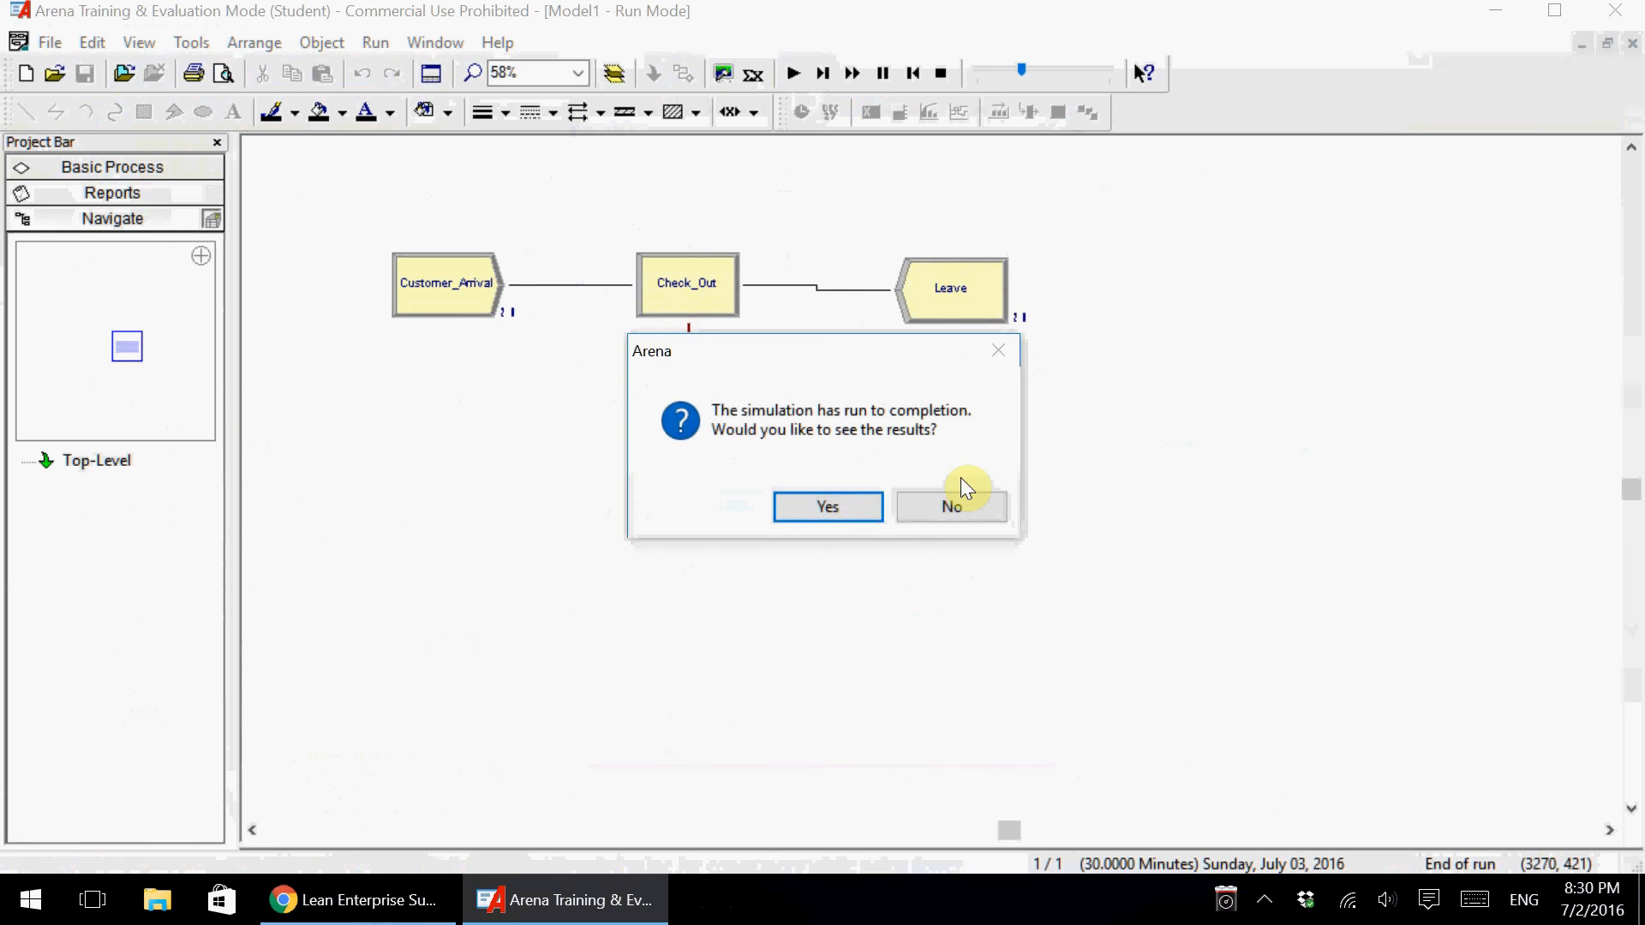
click(952, 506)
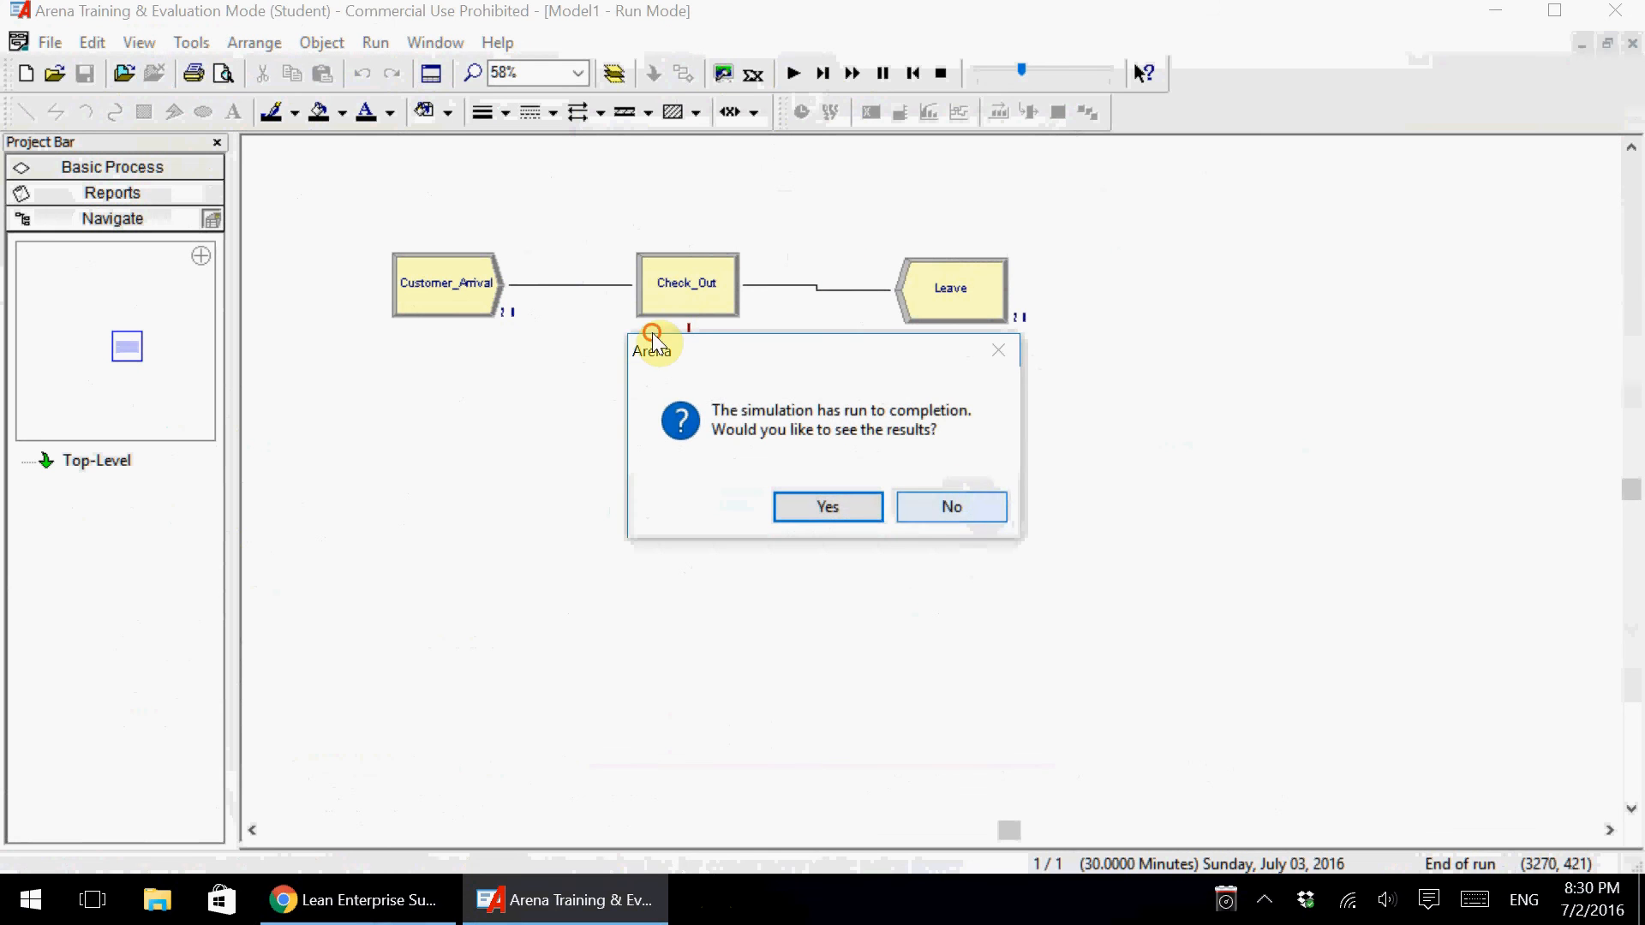
End the finished run, lower the animation speed factor close to its minimum and rerun the simulation.
click(943, 73)
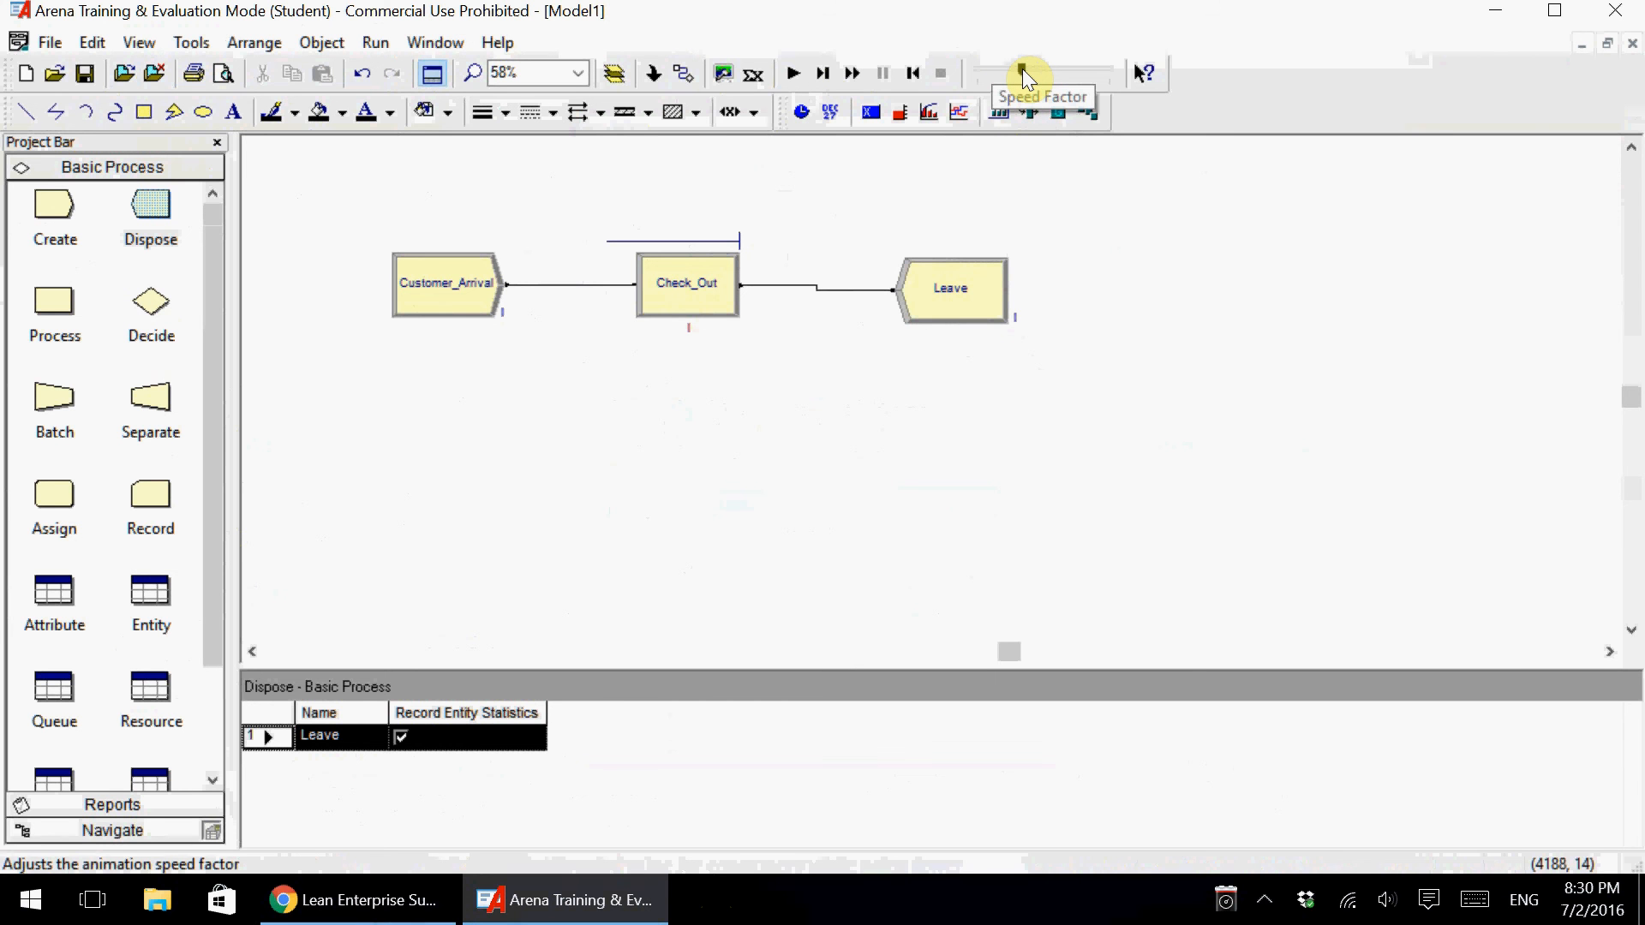
drag(1021, 69, 970, 72)
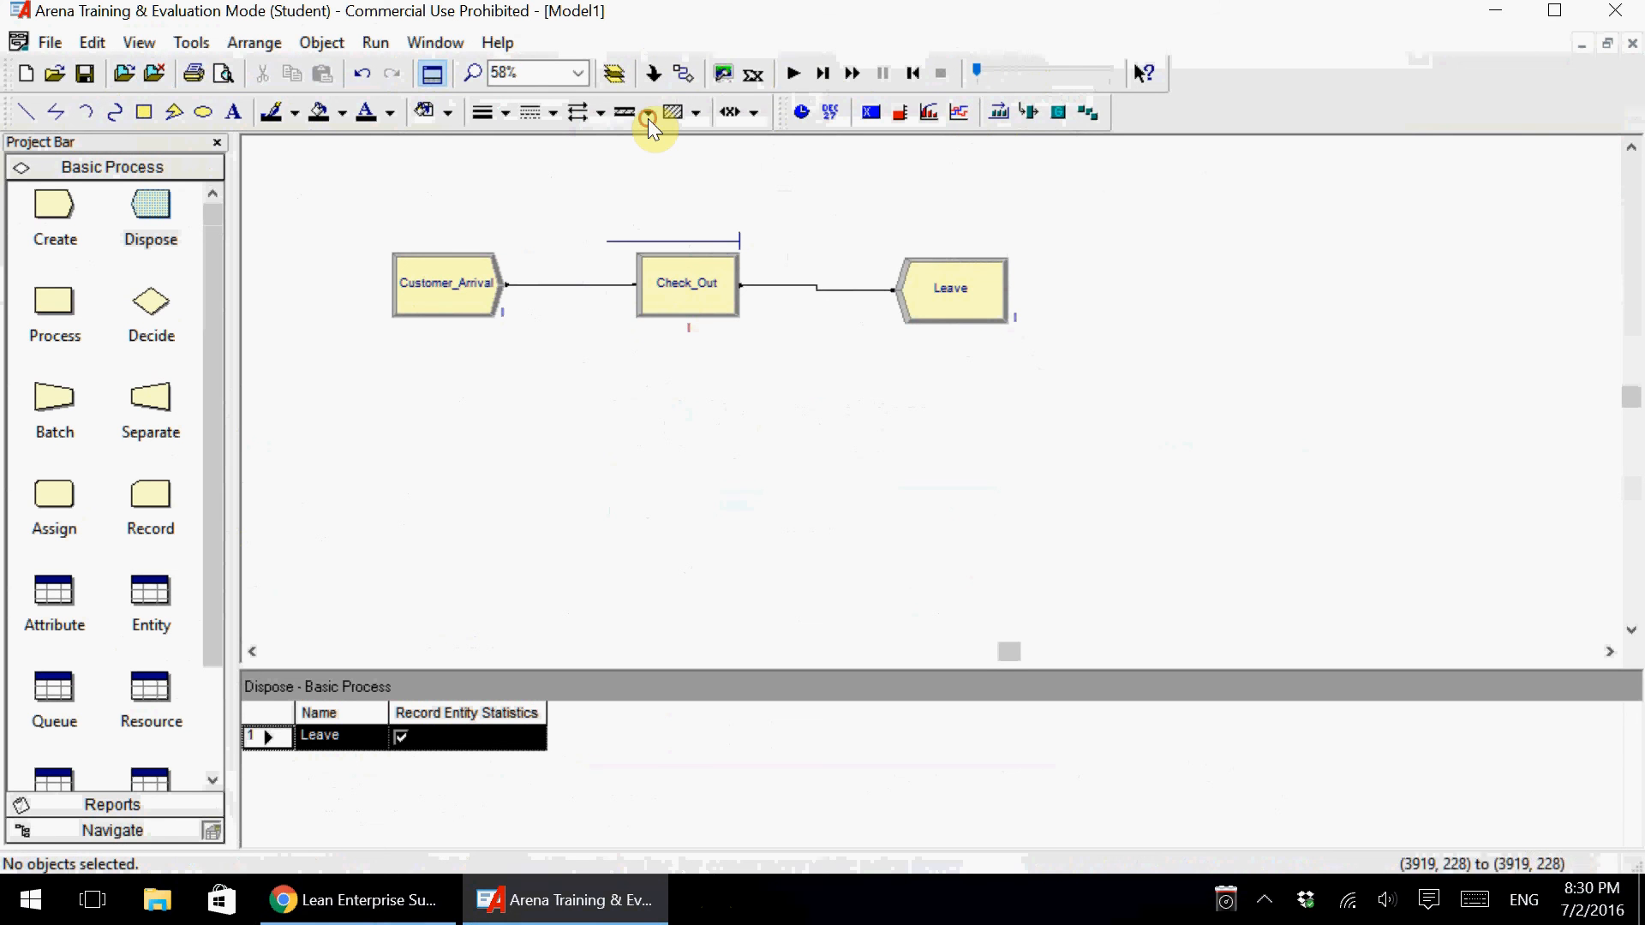
click(793, 73)
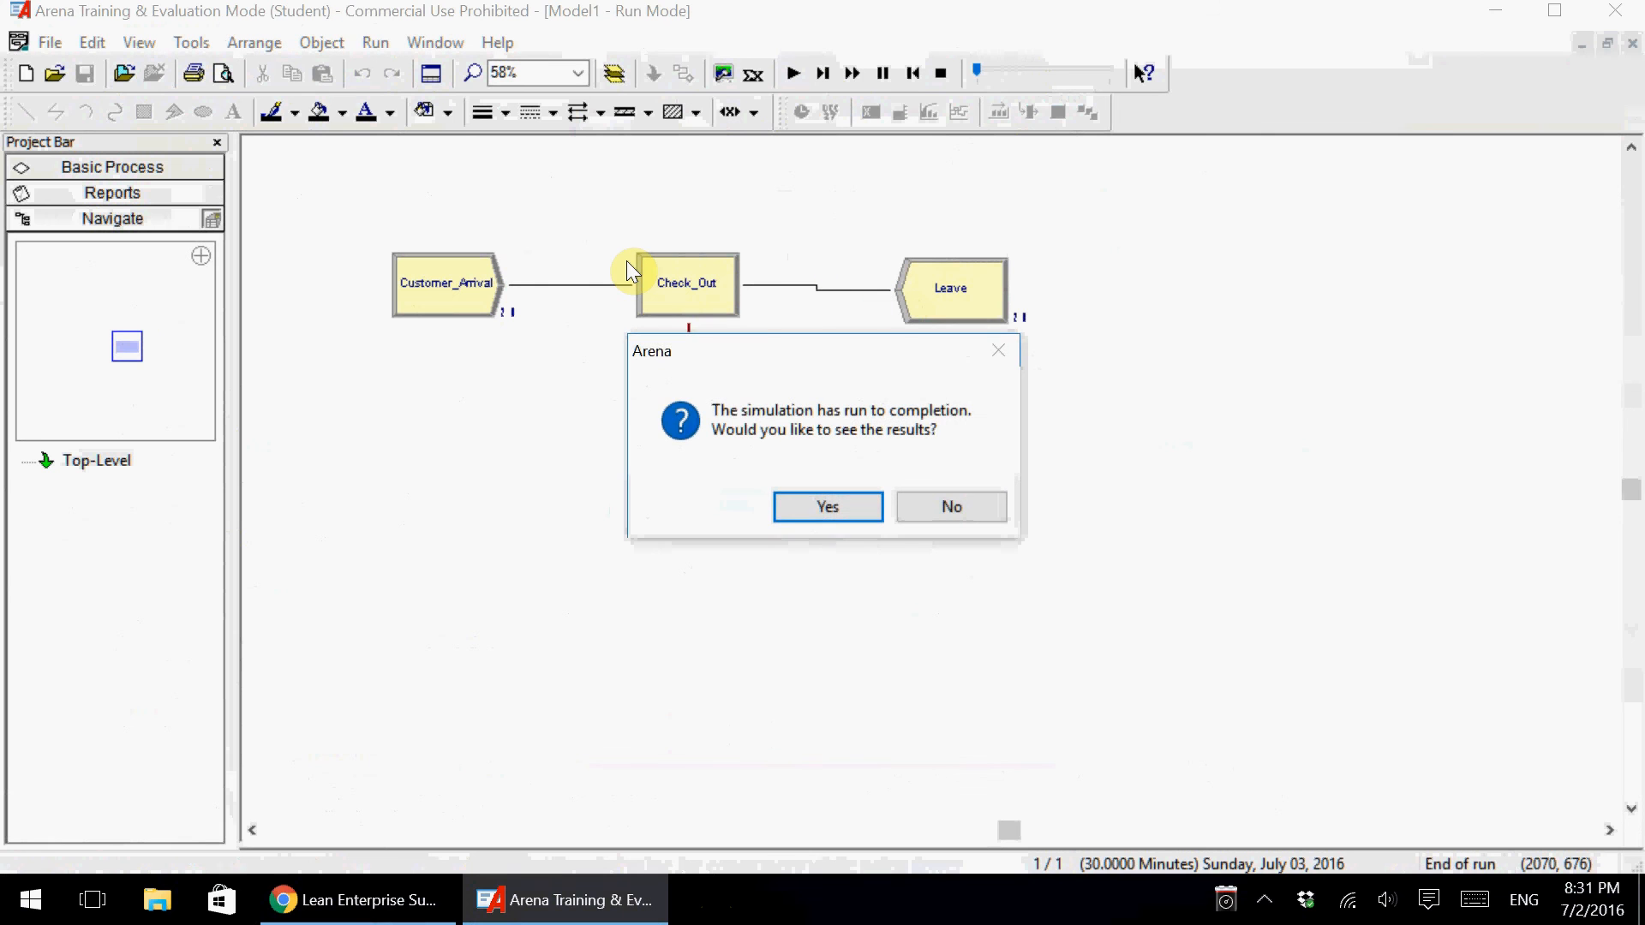
View the simulation results and find the waiting time statistics of Check_Out.Queue in the Category Overview report.
click(847, 509)
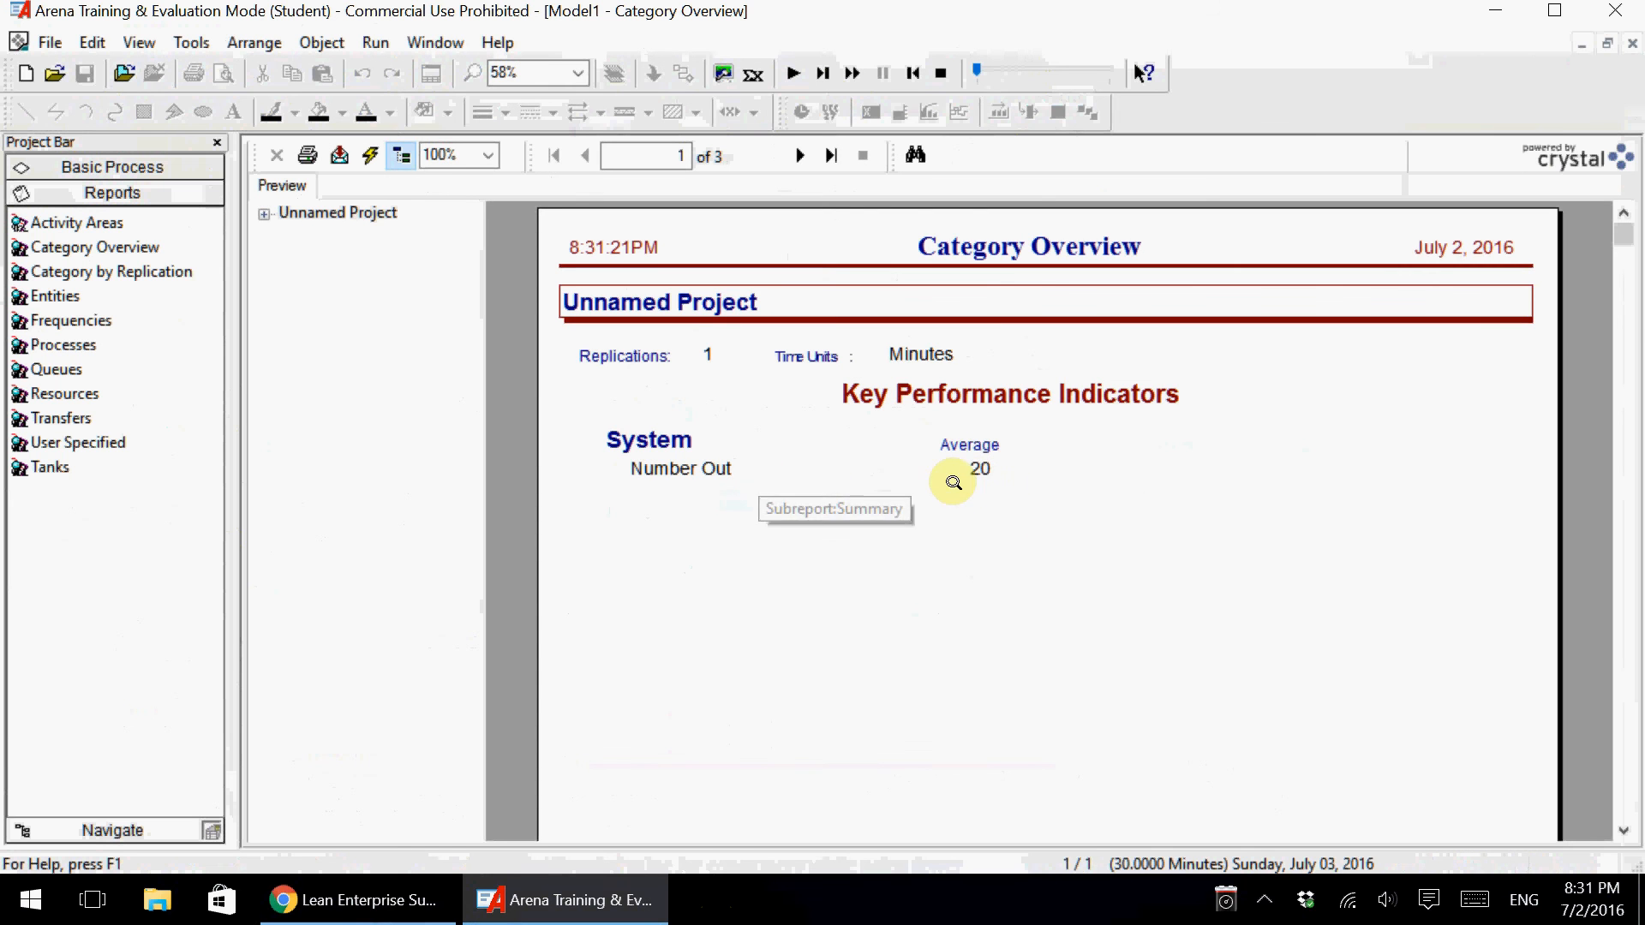
click(262, 213)
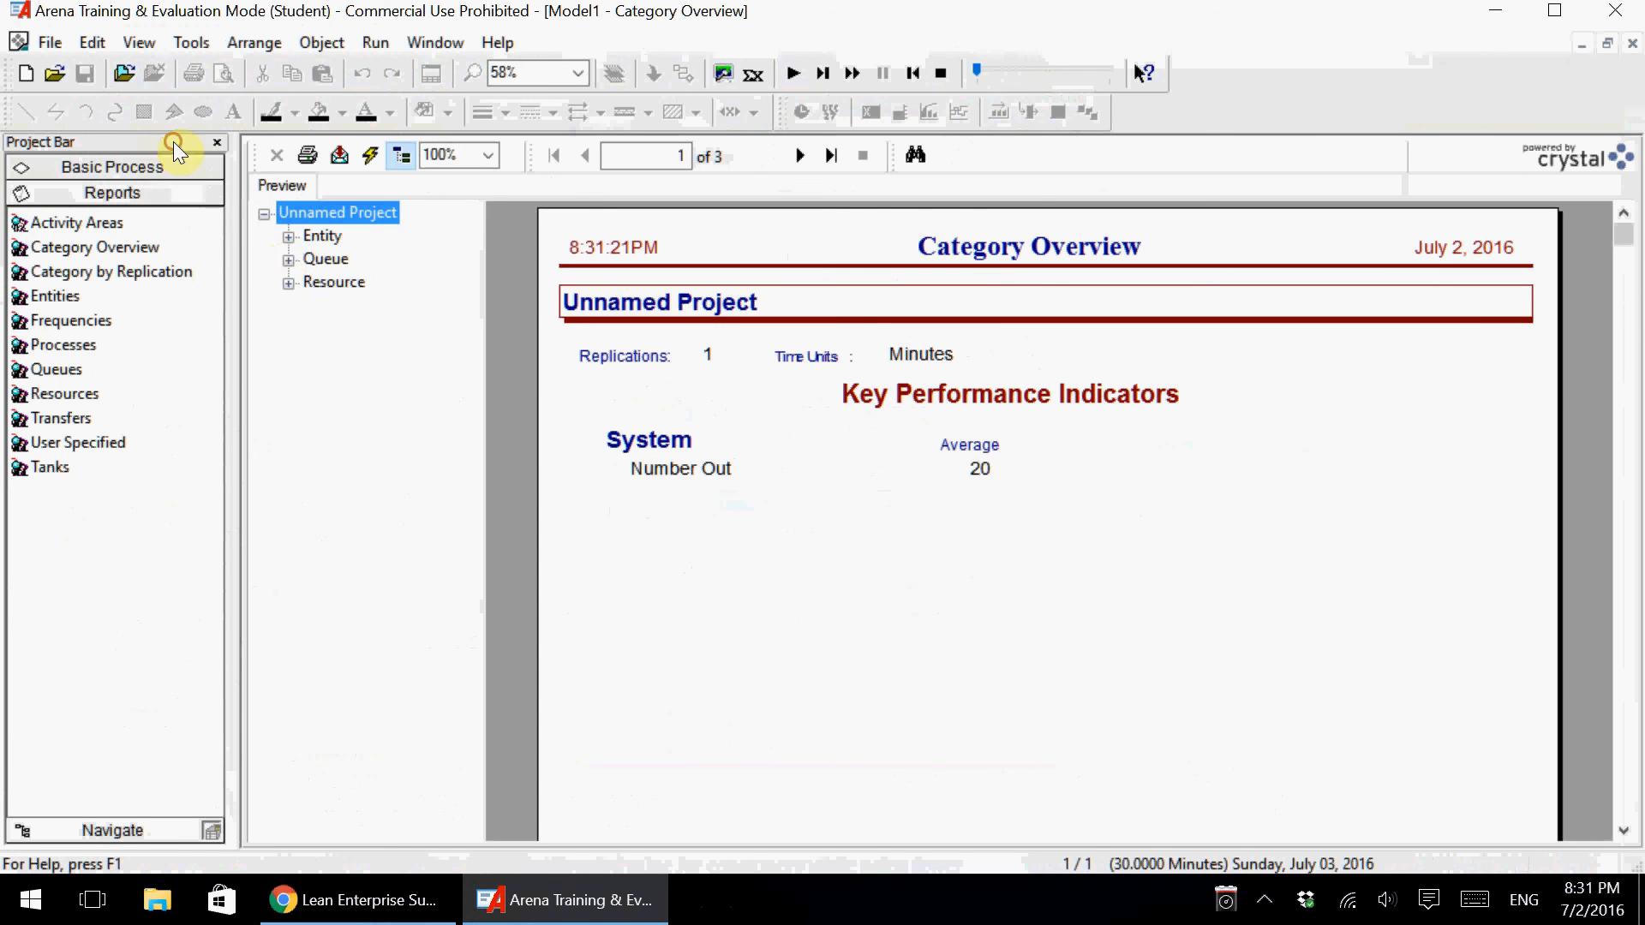
click(288, 259)
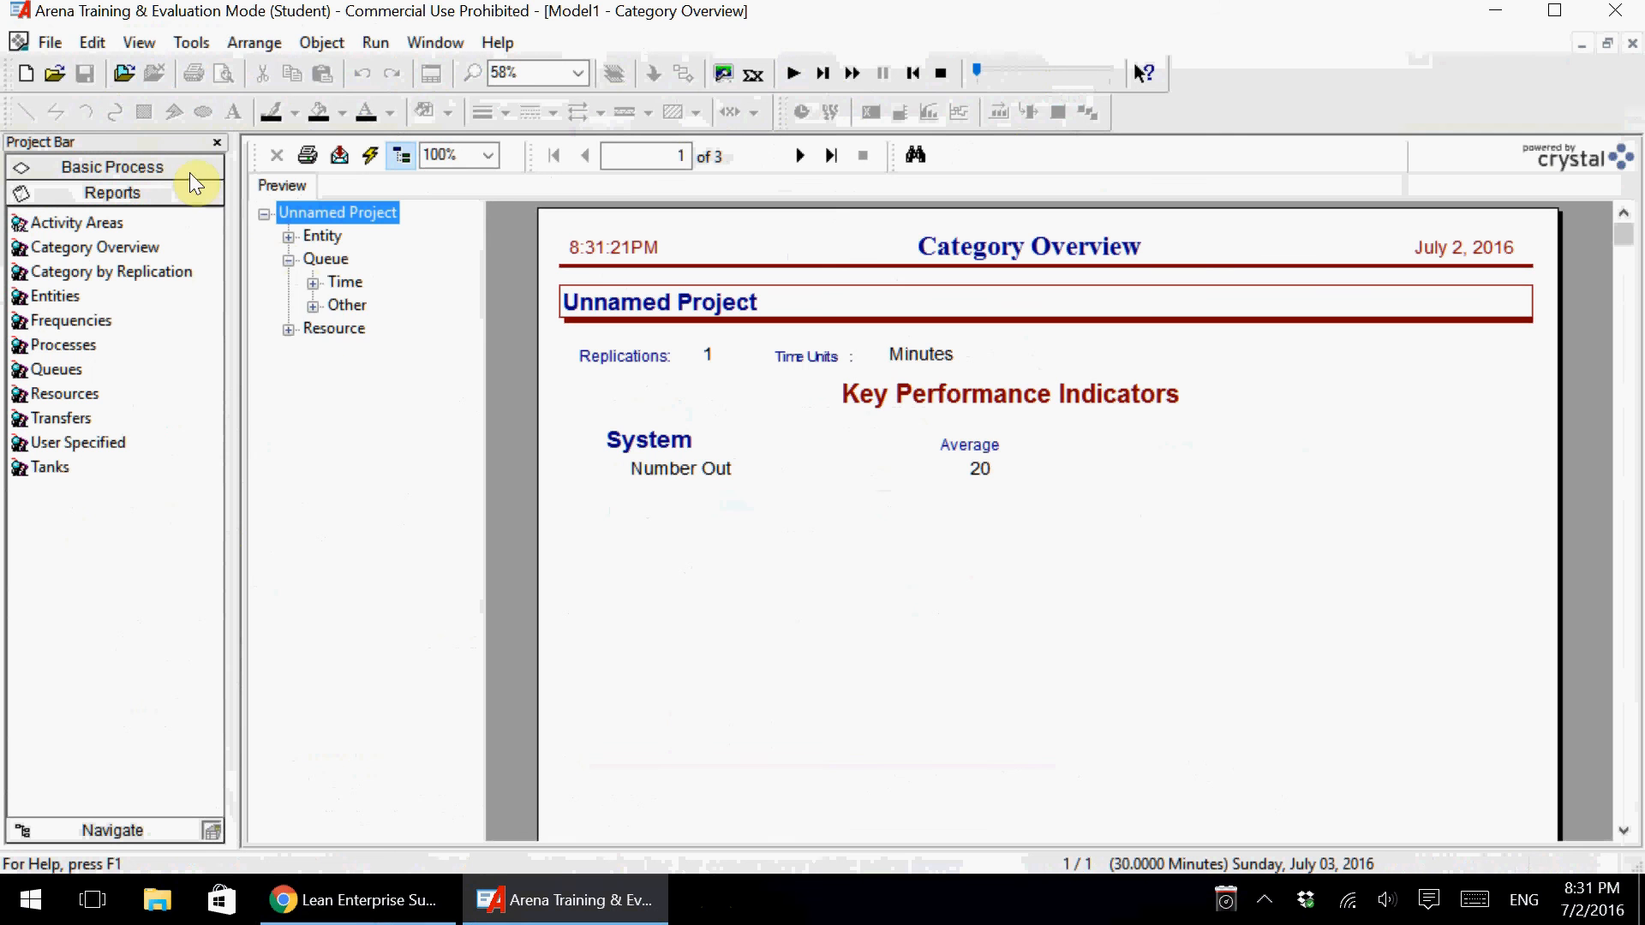
click(312, 282)
click(338, 306)
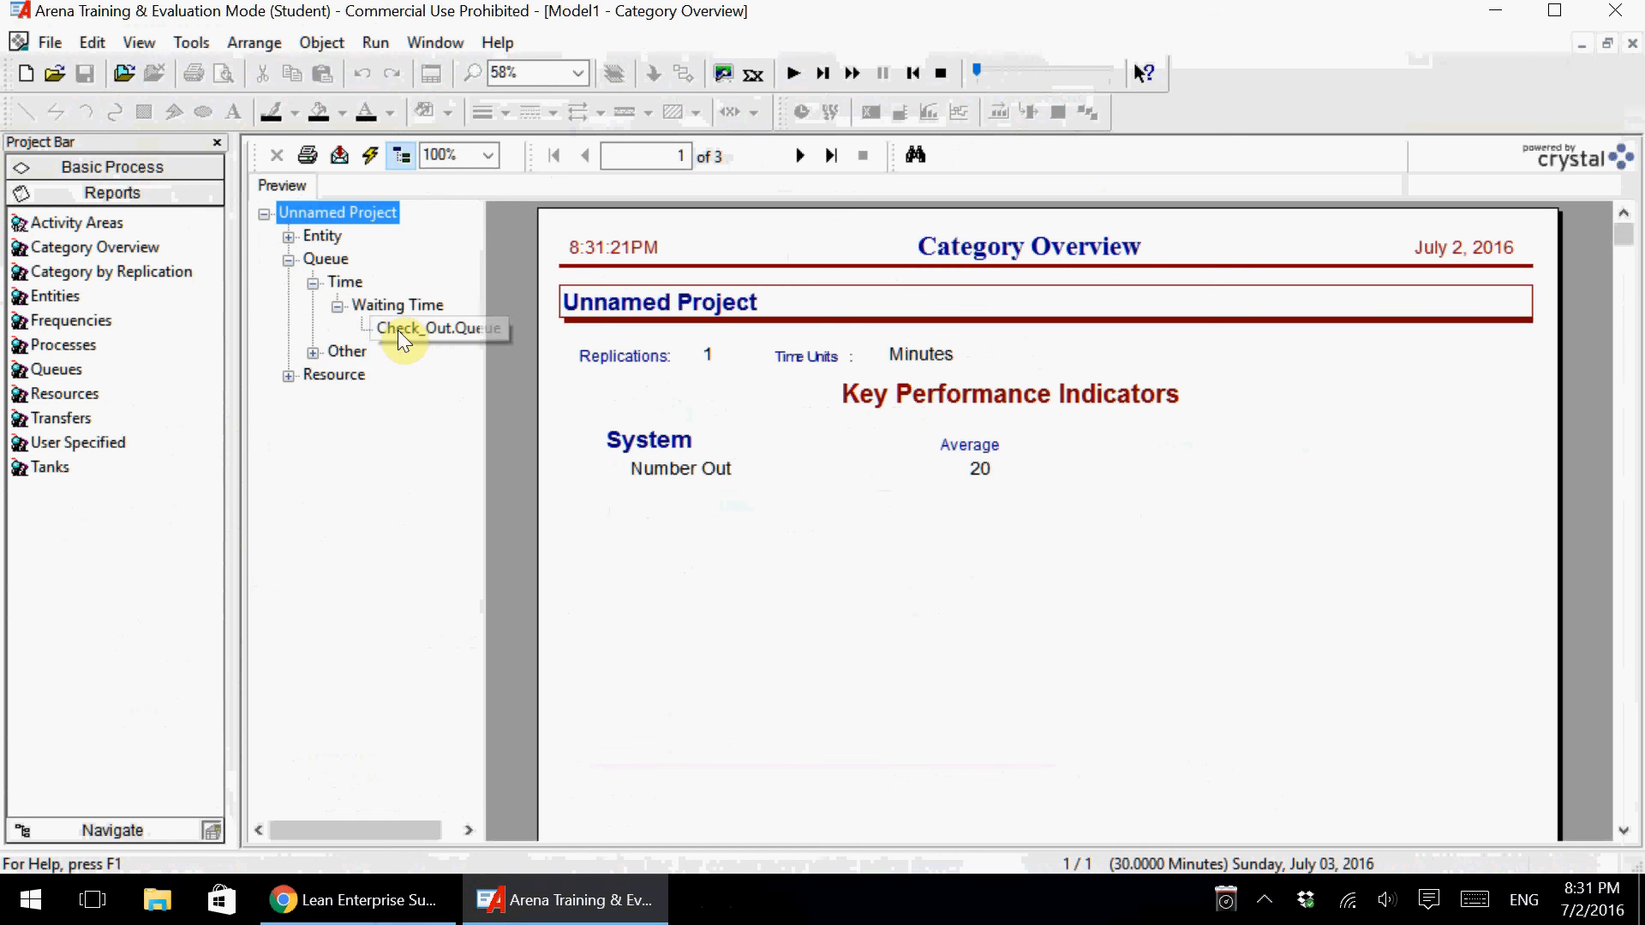
click(444, 328)
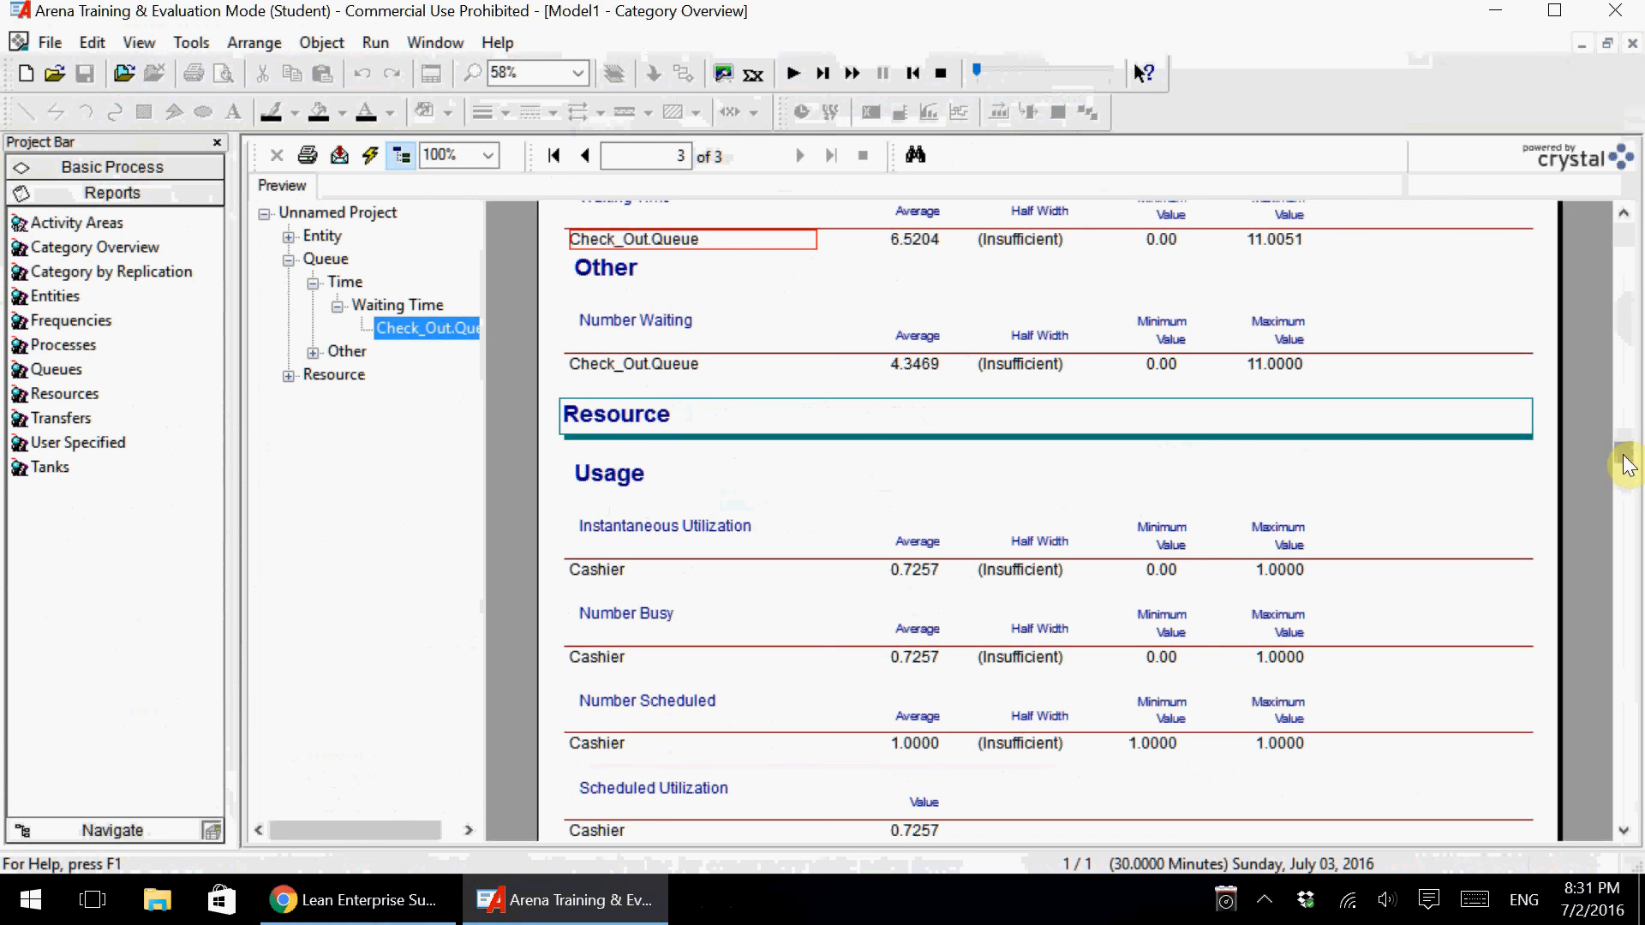
drag(1622, 454, 1626, 447)
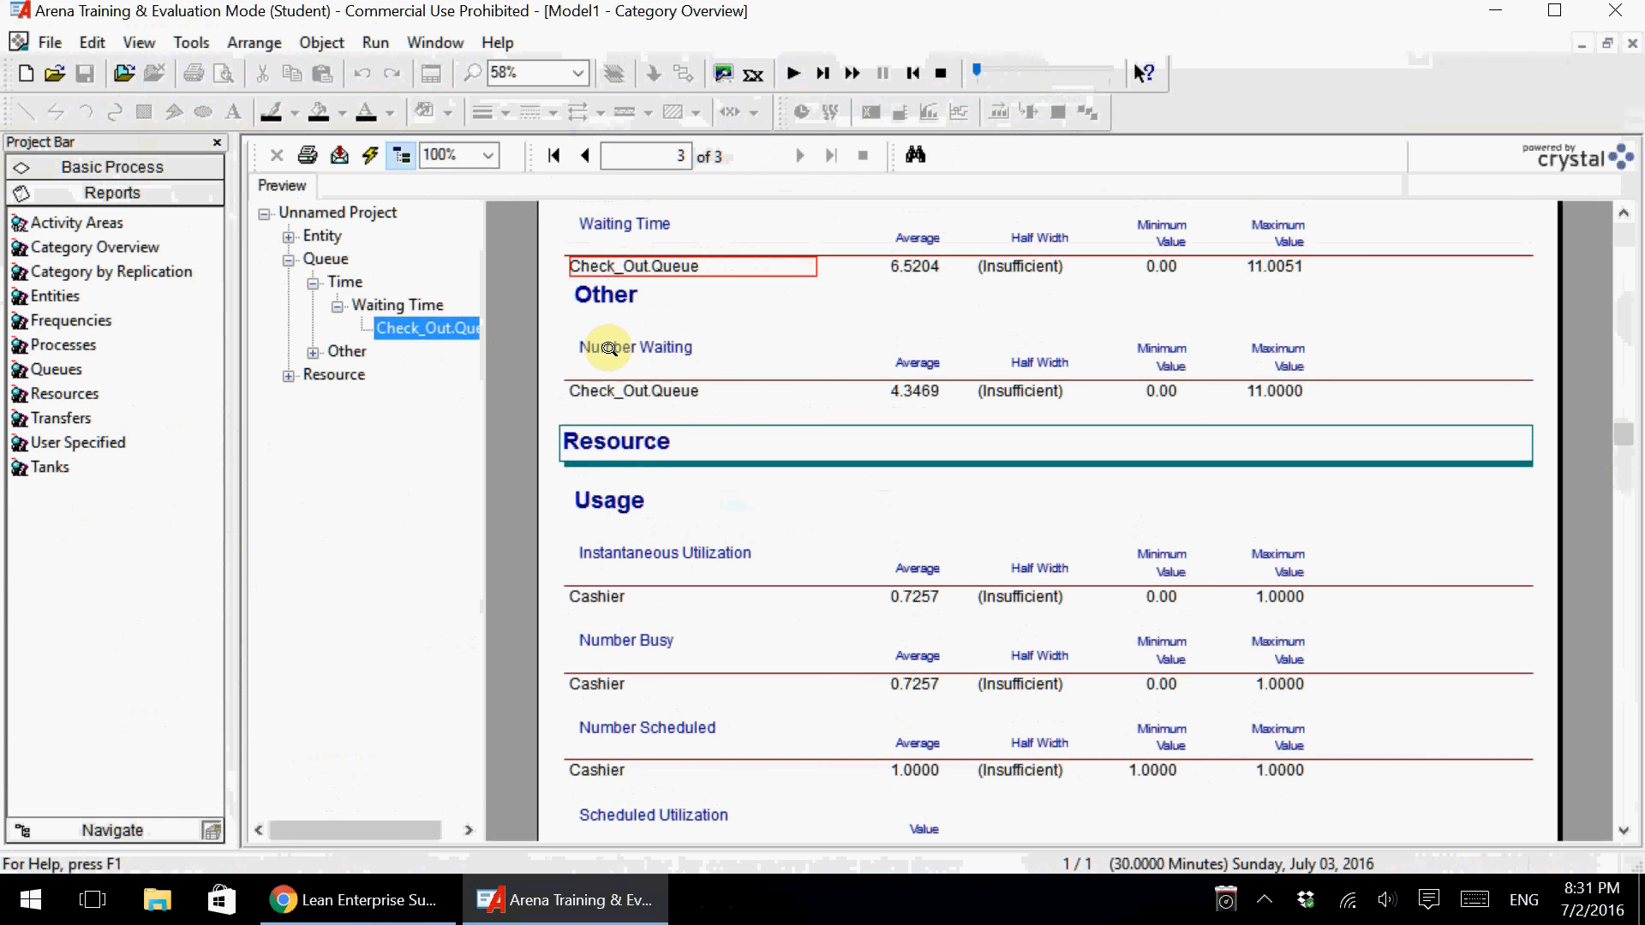
Examine the average and maximum Number Waiting for Check_Out.Queue in the report.
click(636, 347)
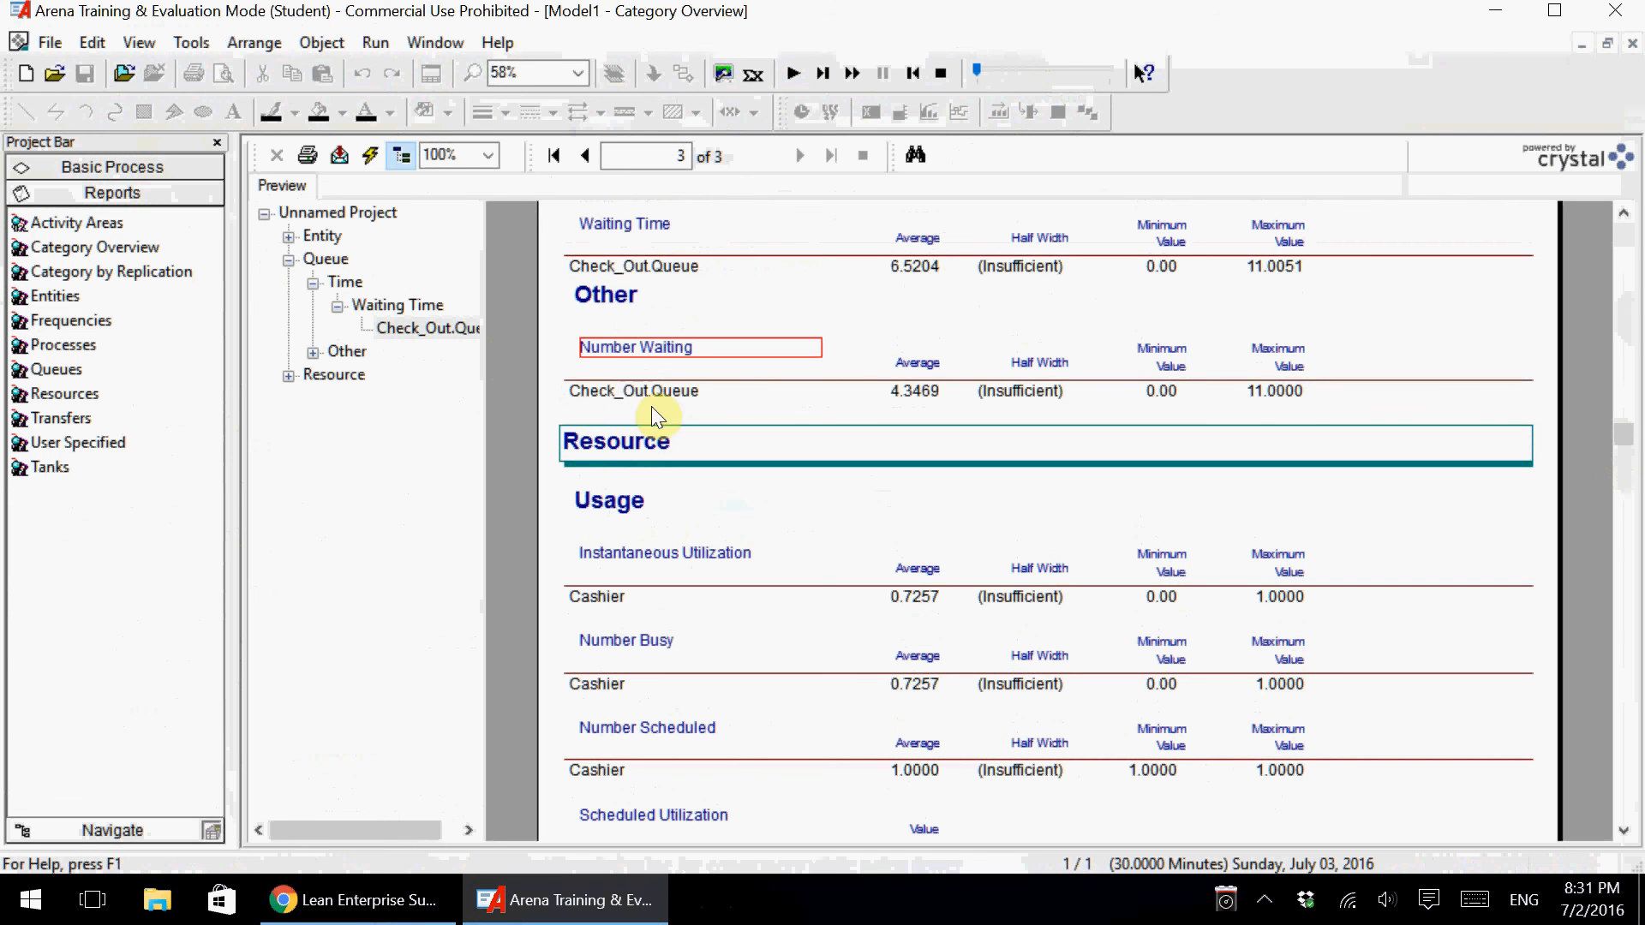
click(911, 394)
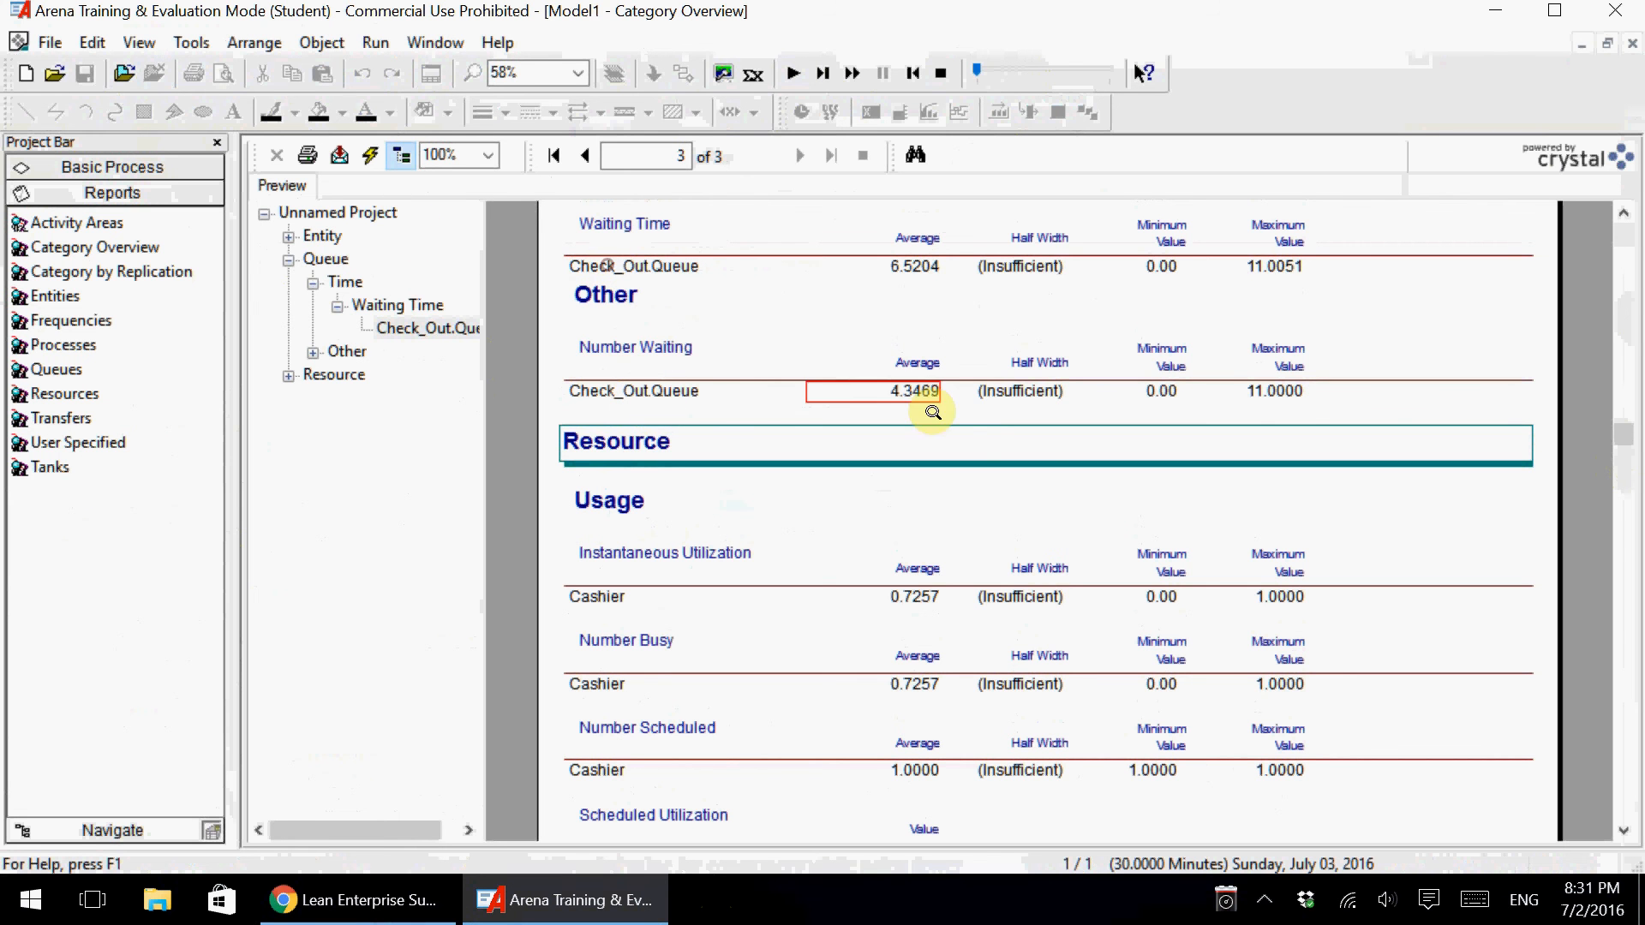
click(1295, 394)
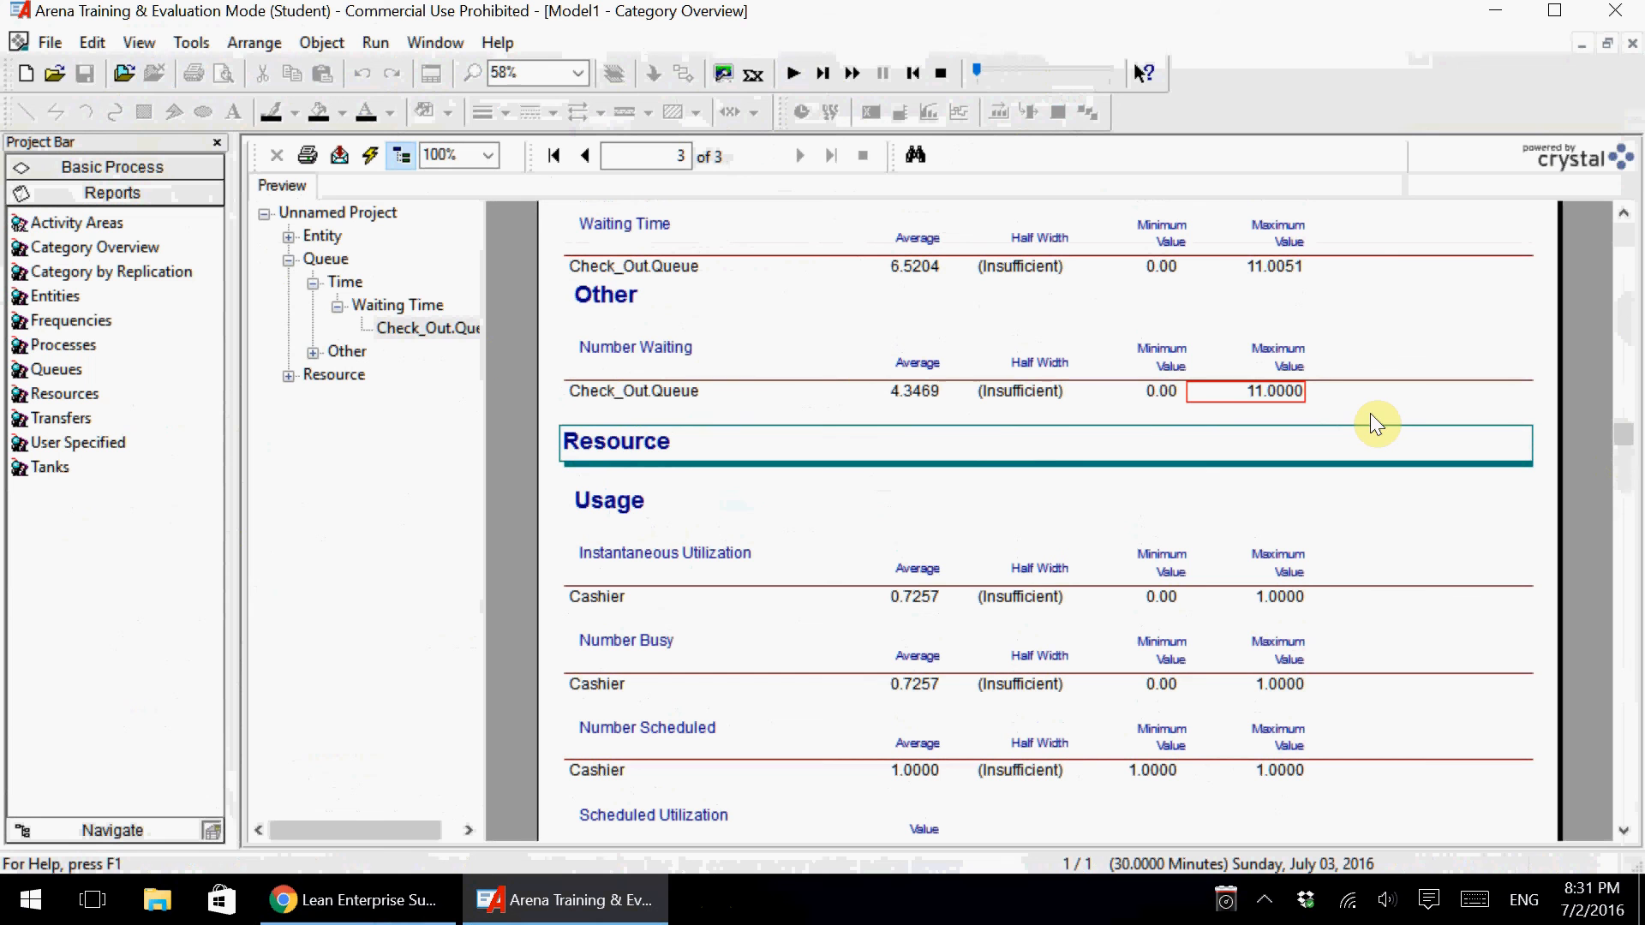
Find the Cashier's resource usage statistics and examine its average Instantaneous Utilization and Scheduled Utilization.
click(290, 375)
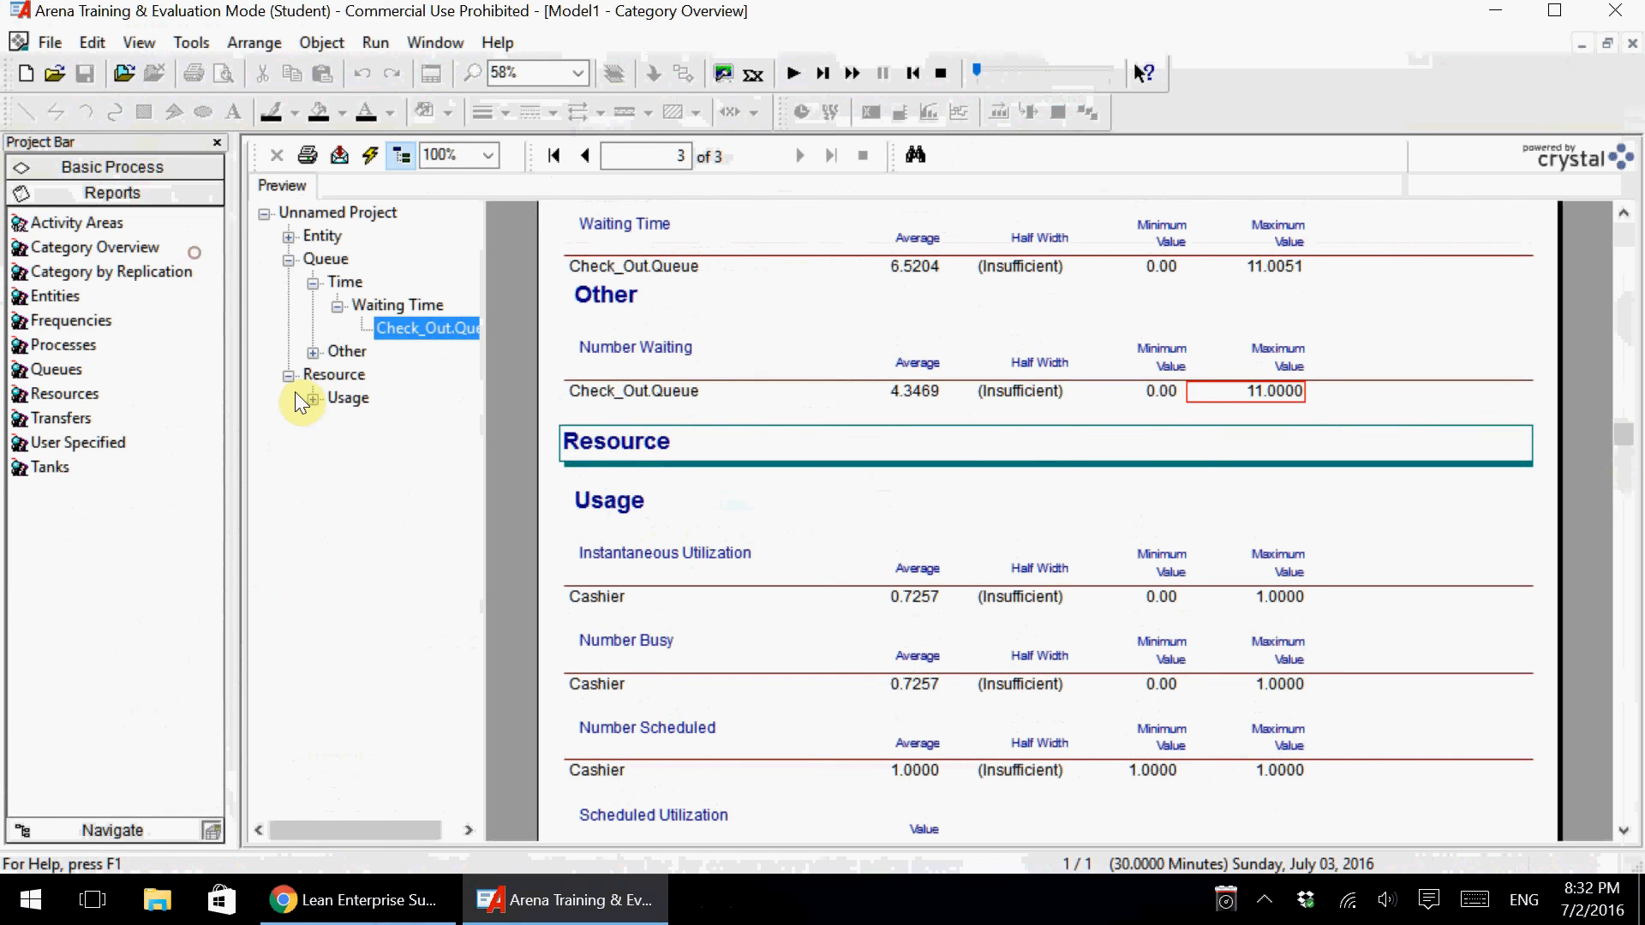
click(312, 398)
click(339, 423)
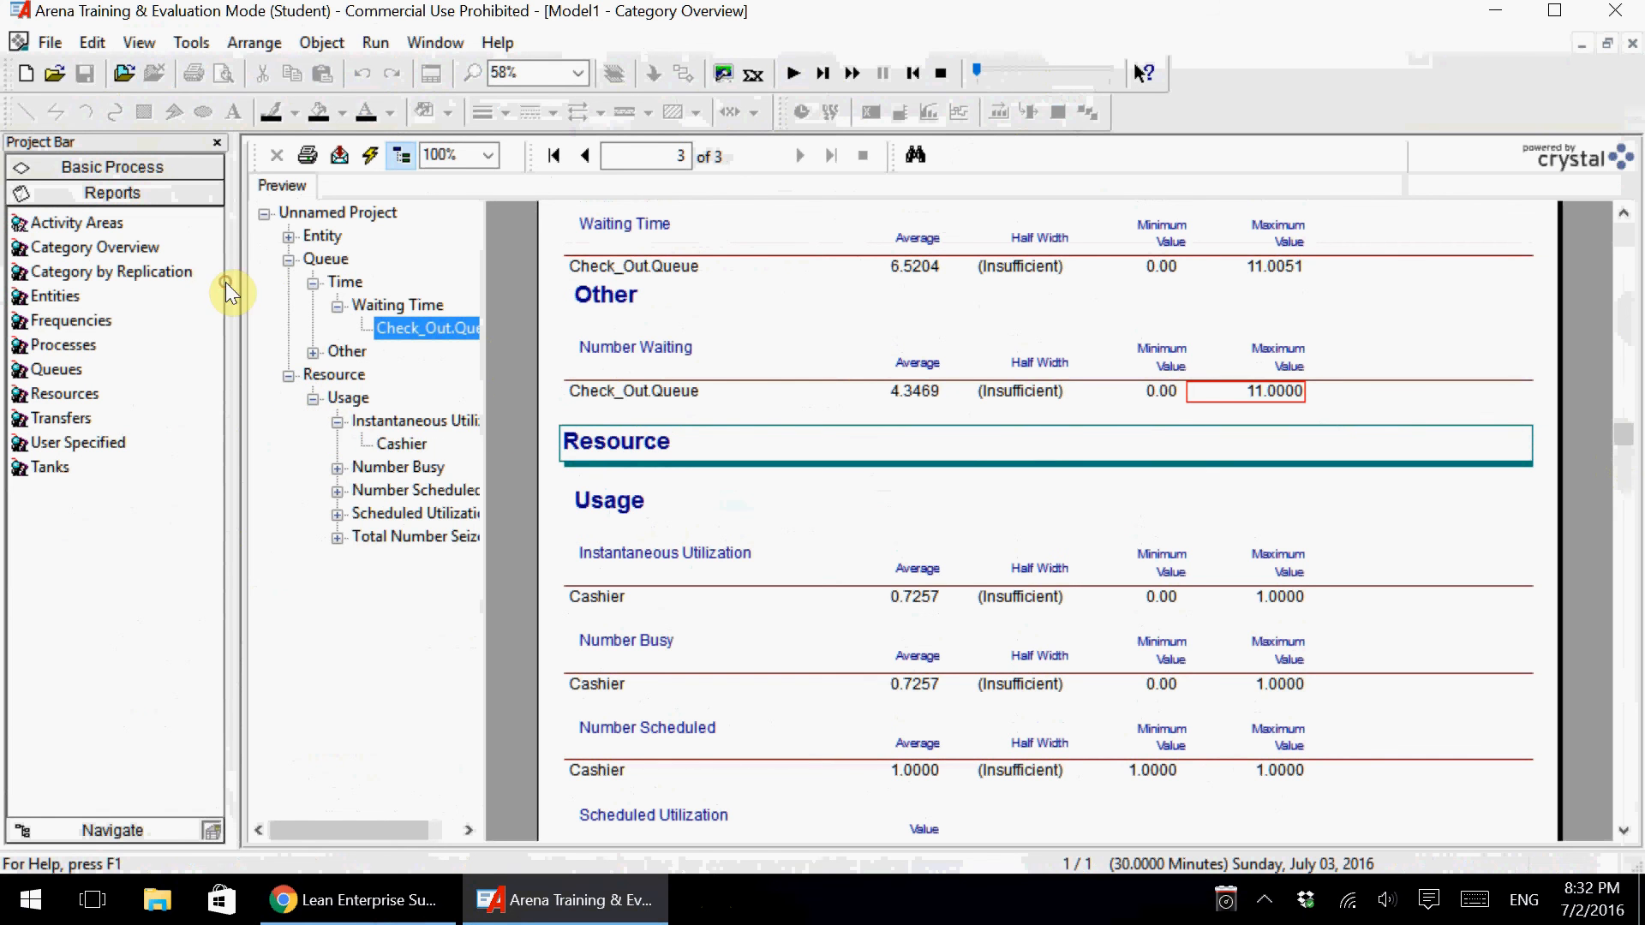
click(410, 447)
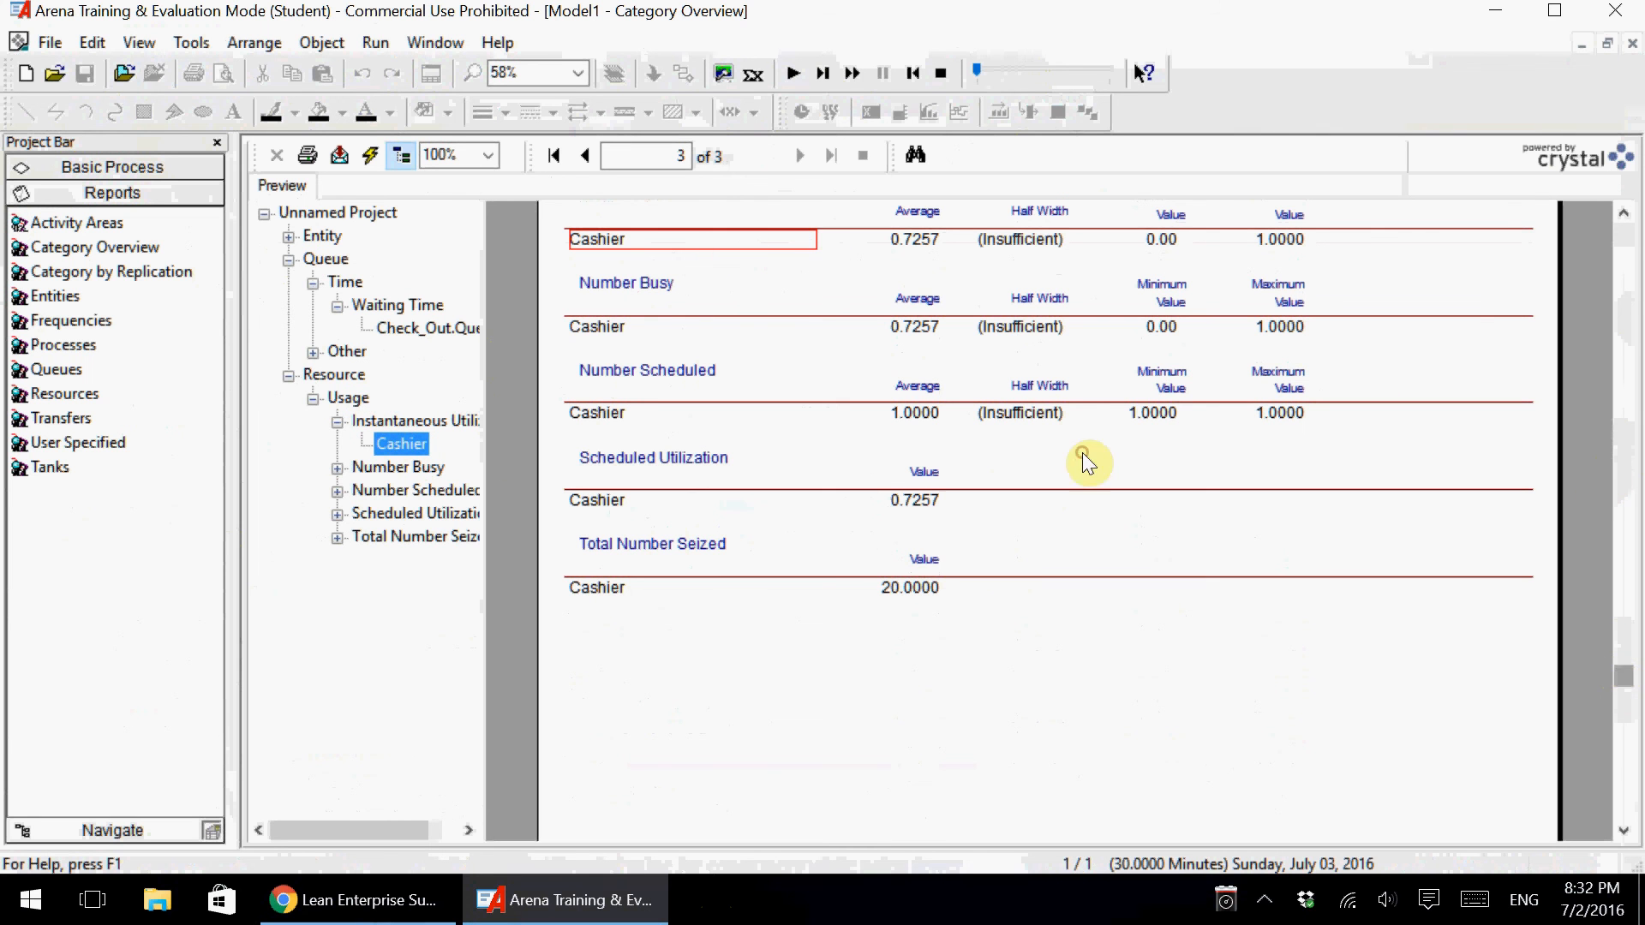
drag(1623, 676, 1623, 658)
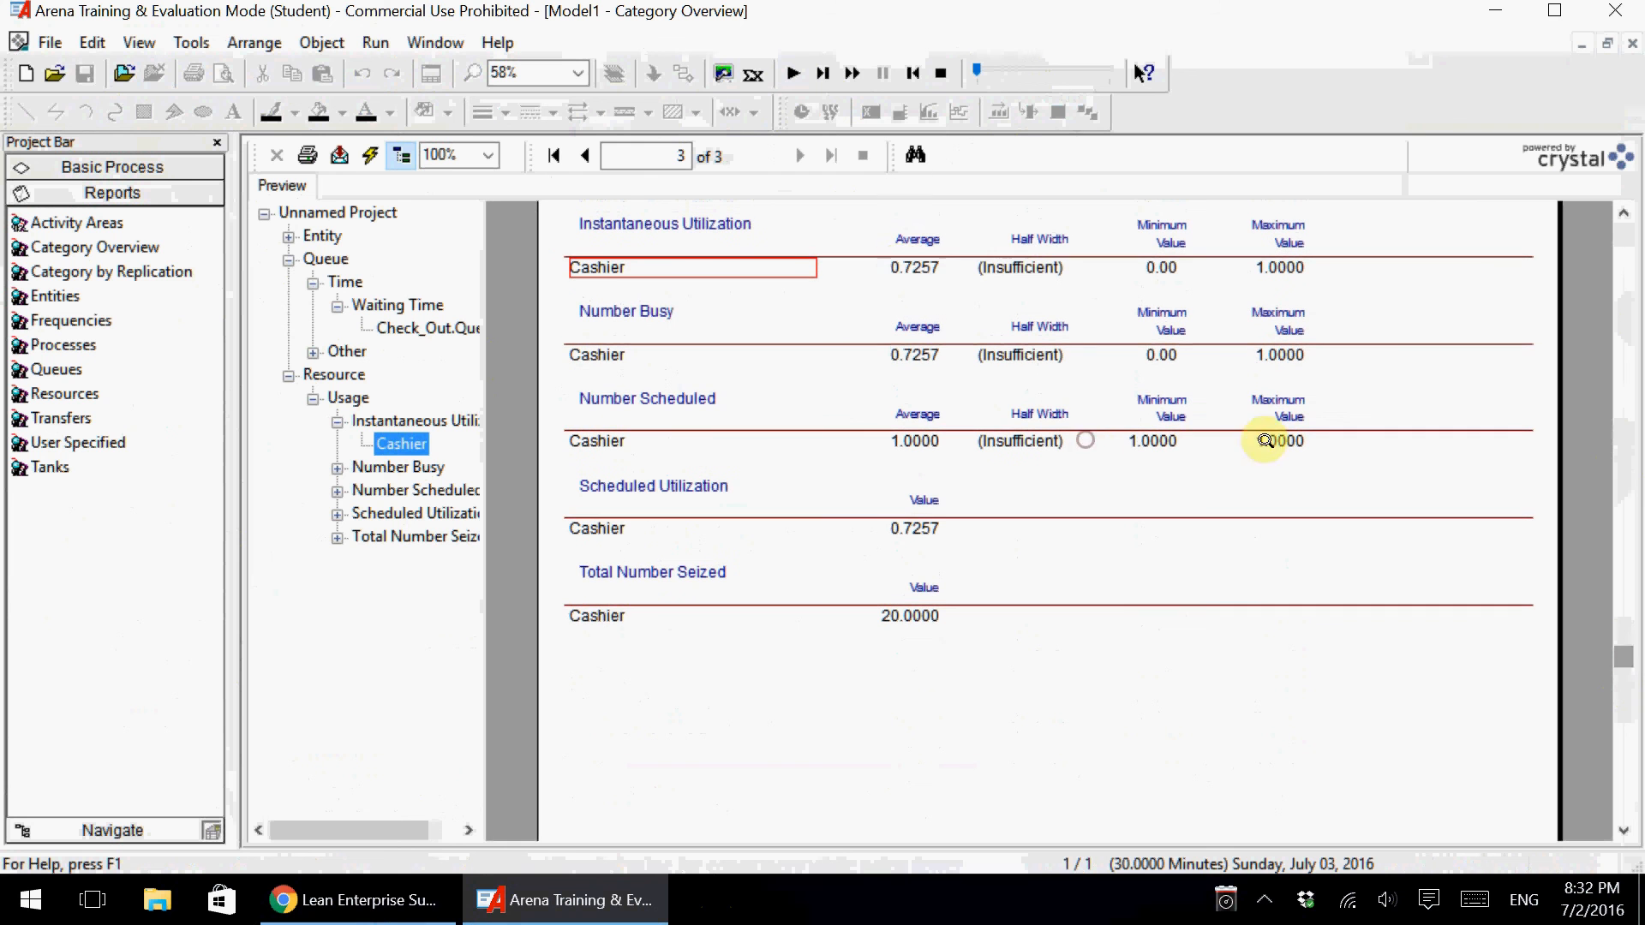
click(922, 270)
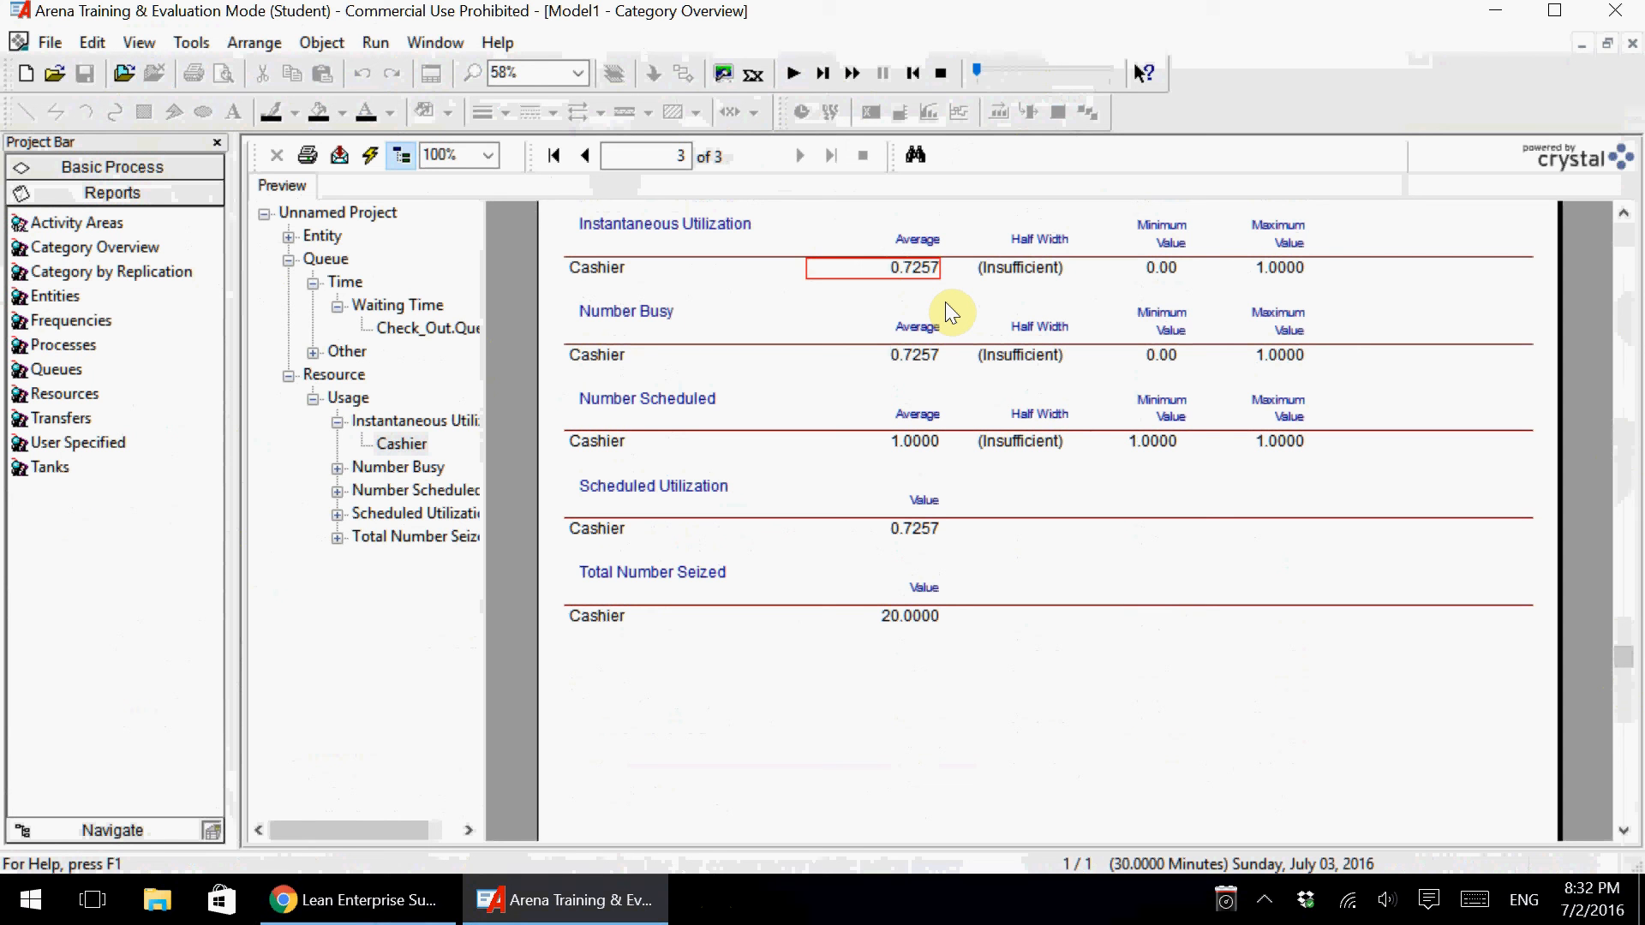
click(913, 532)
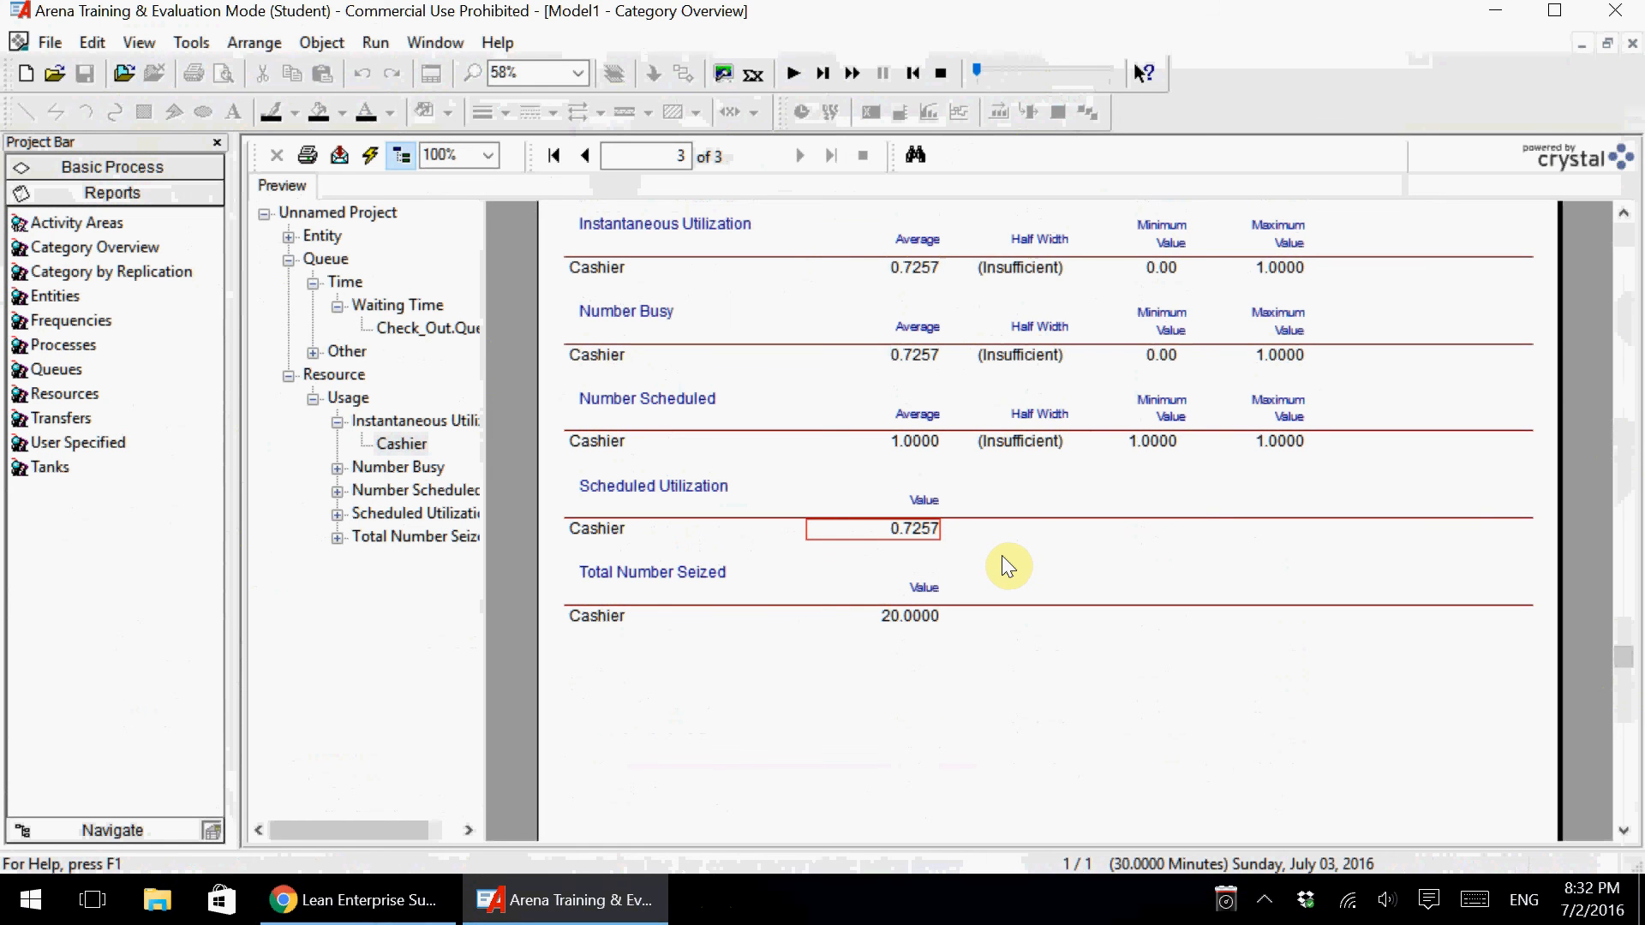
Examine the Cashier's Total Number Seized under resource usage, and close the Category Overview report.
scroll(1004, 559, down, 3)
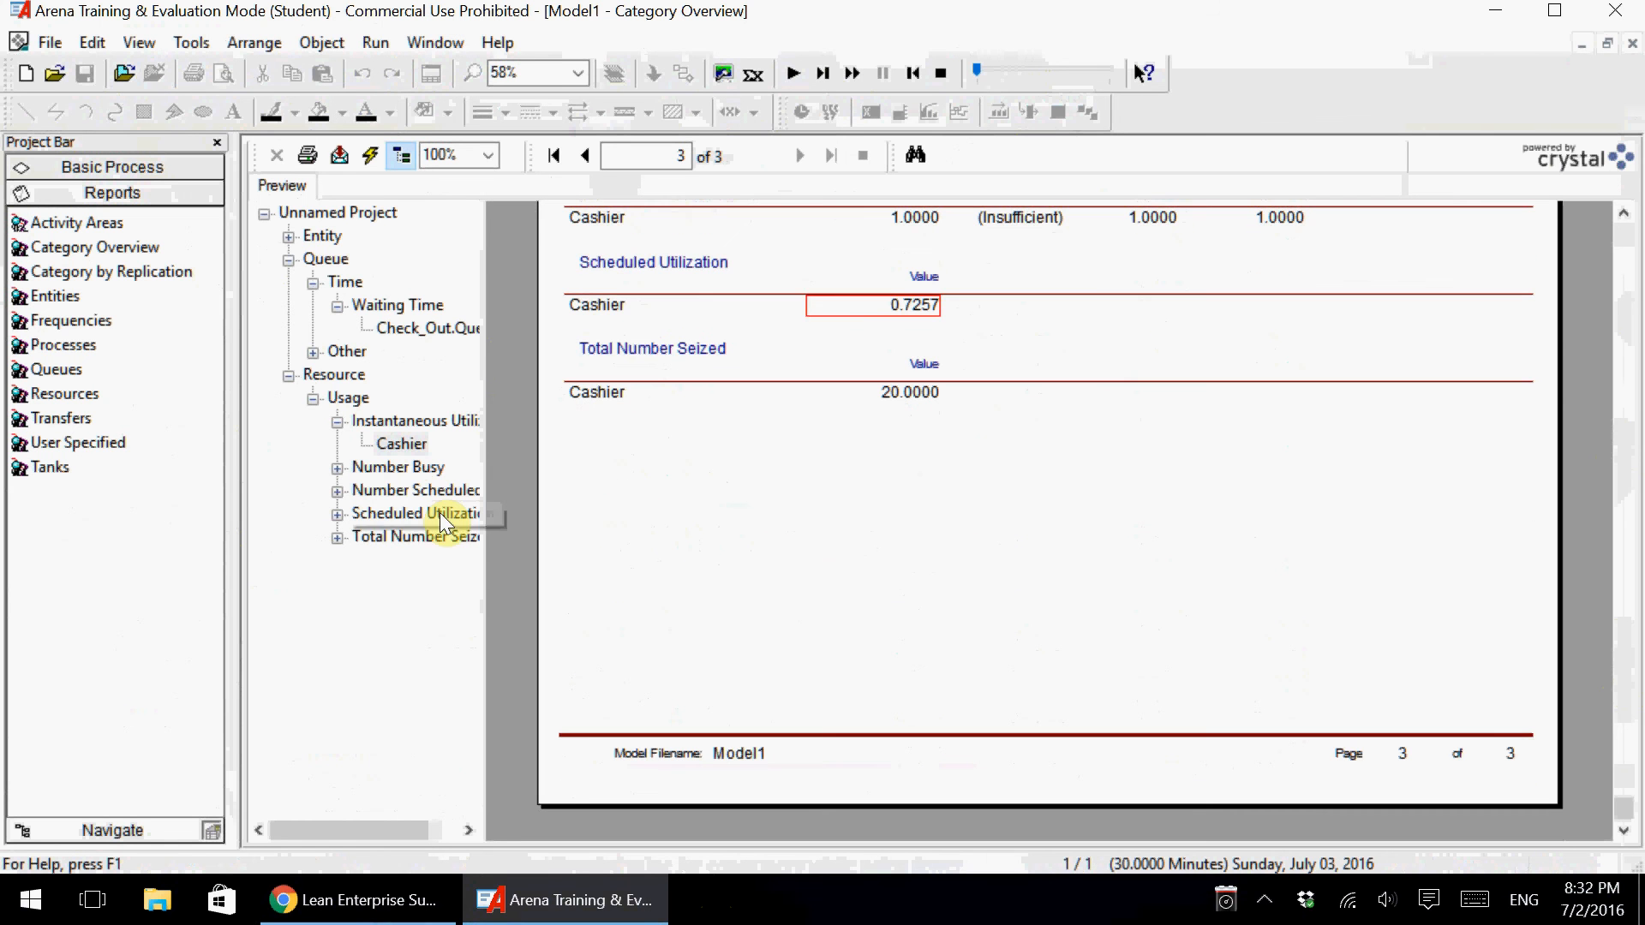
click(429, 535)
click(337, 537)
click(402, 558)
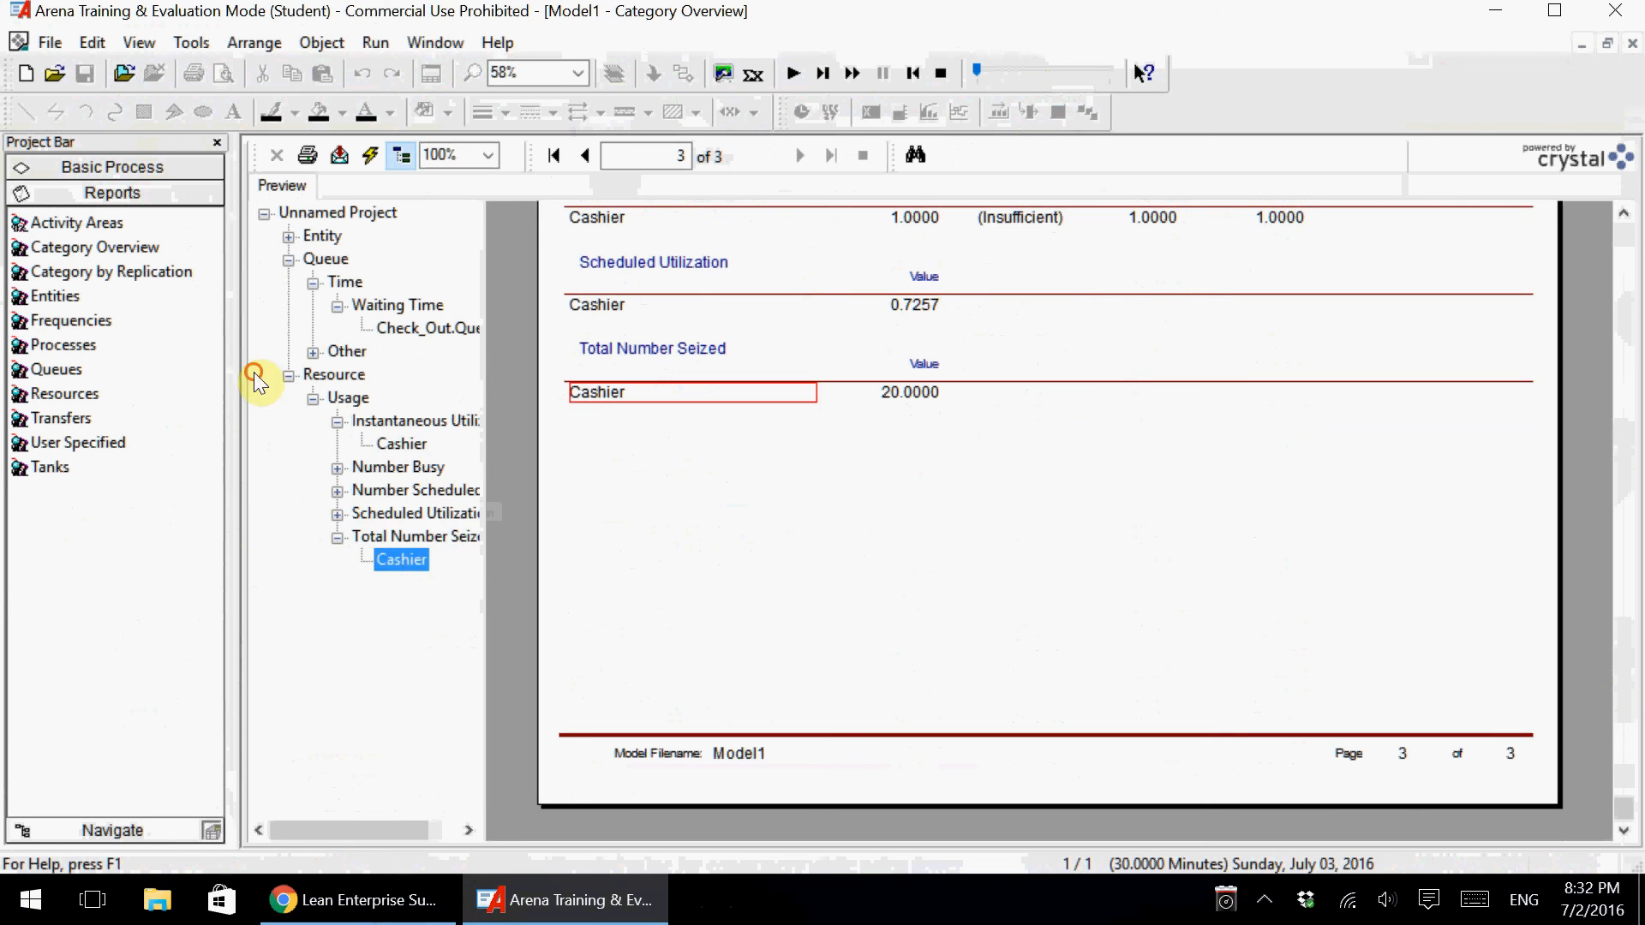
click(918, 396)
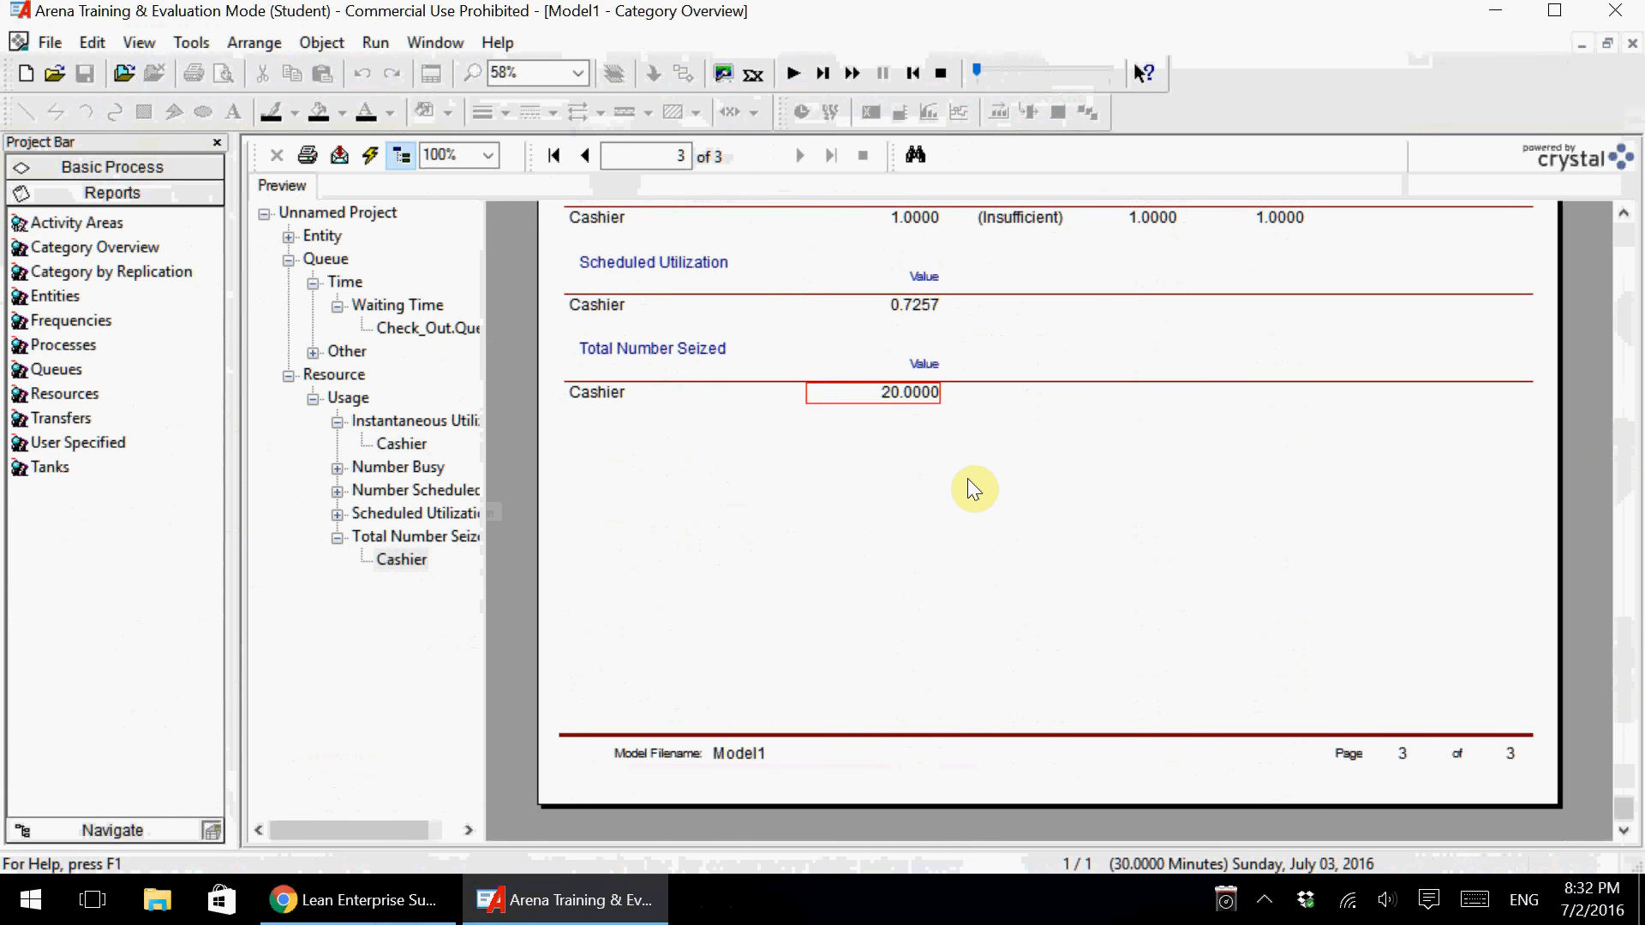
click(1632, 43)
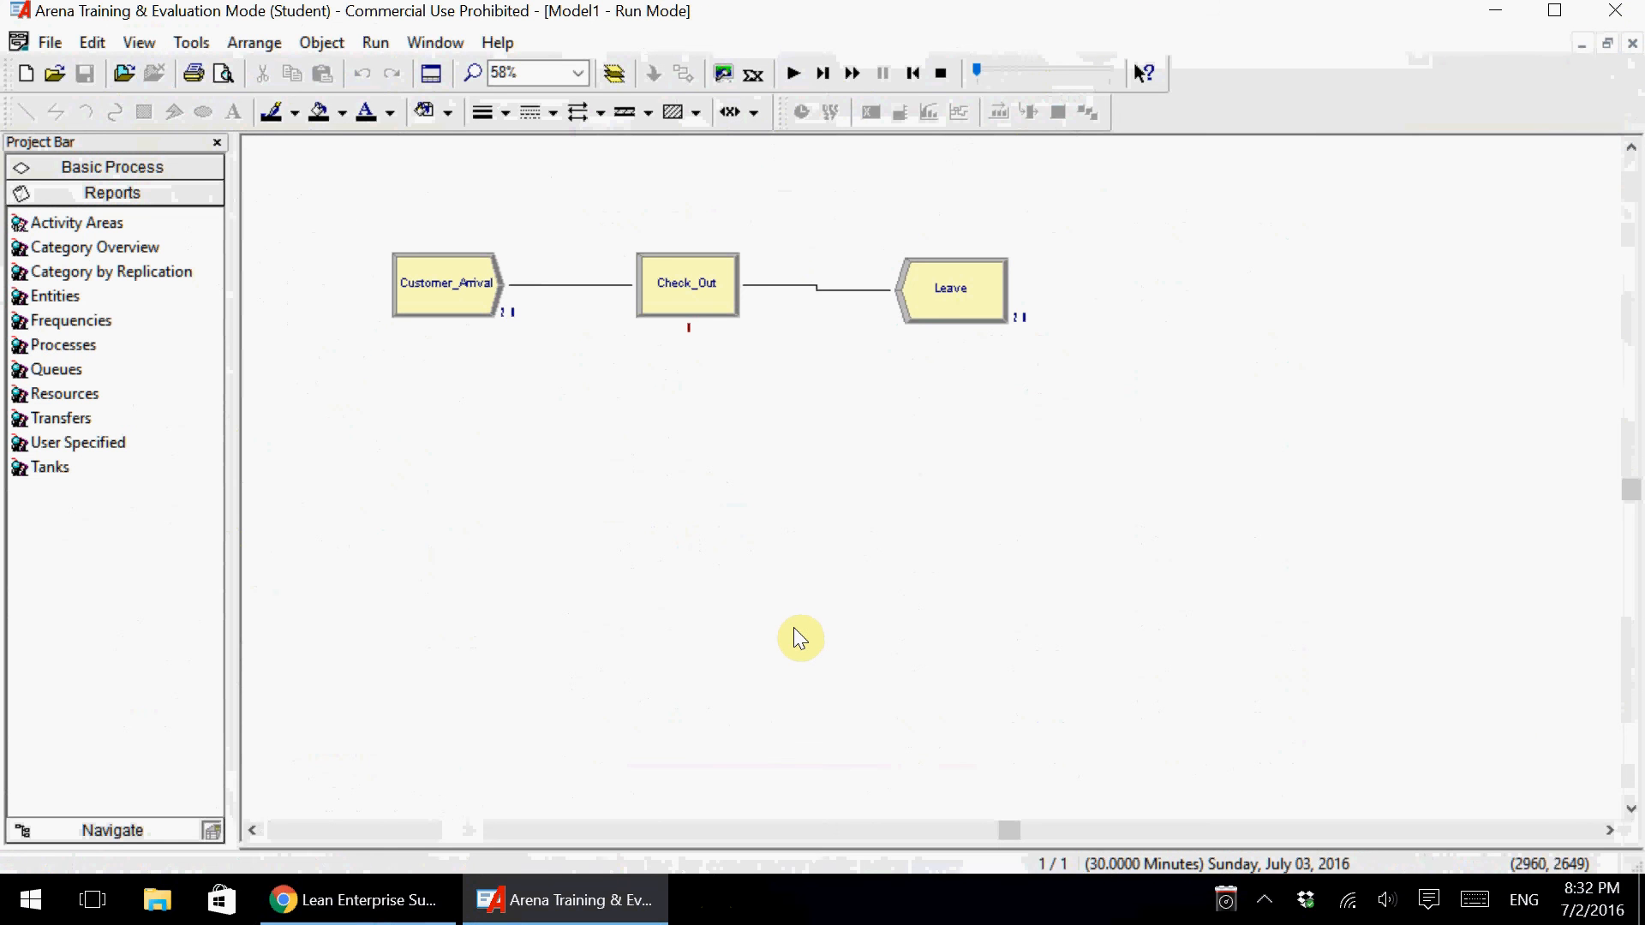
Inspect the Check_Out process settings, and end the run to return the model to edit mode.
double_click(686, 296)
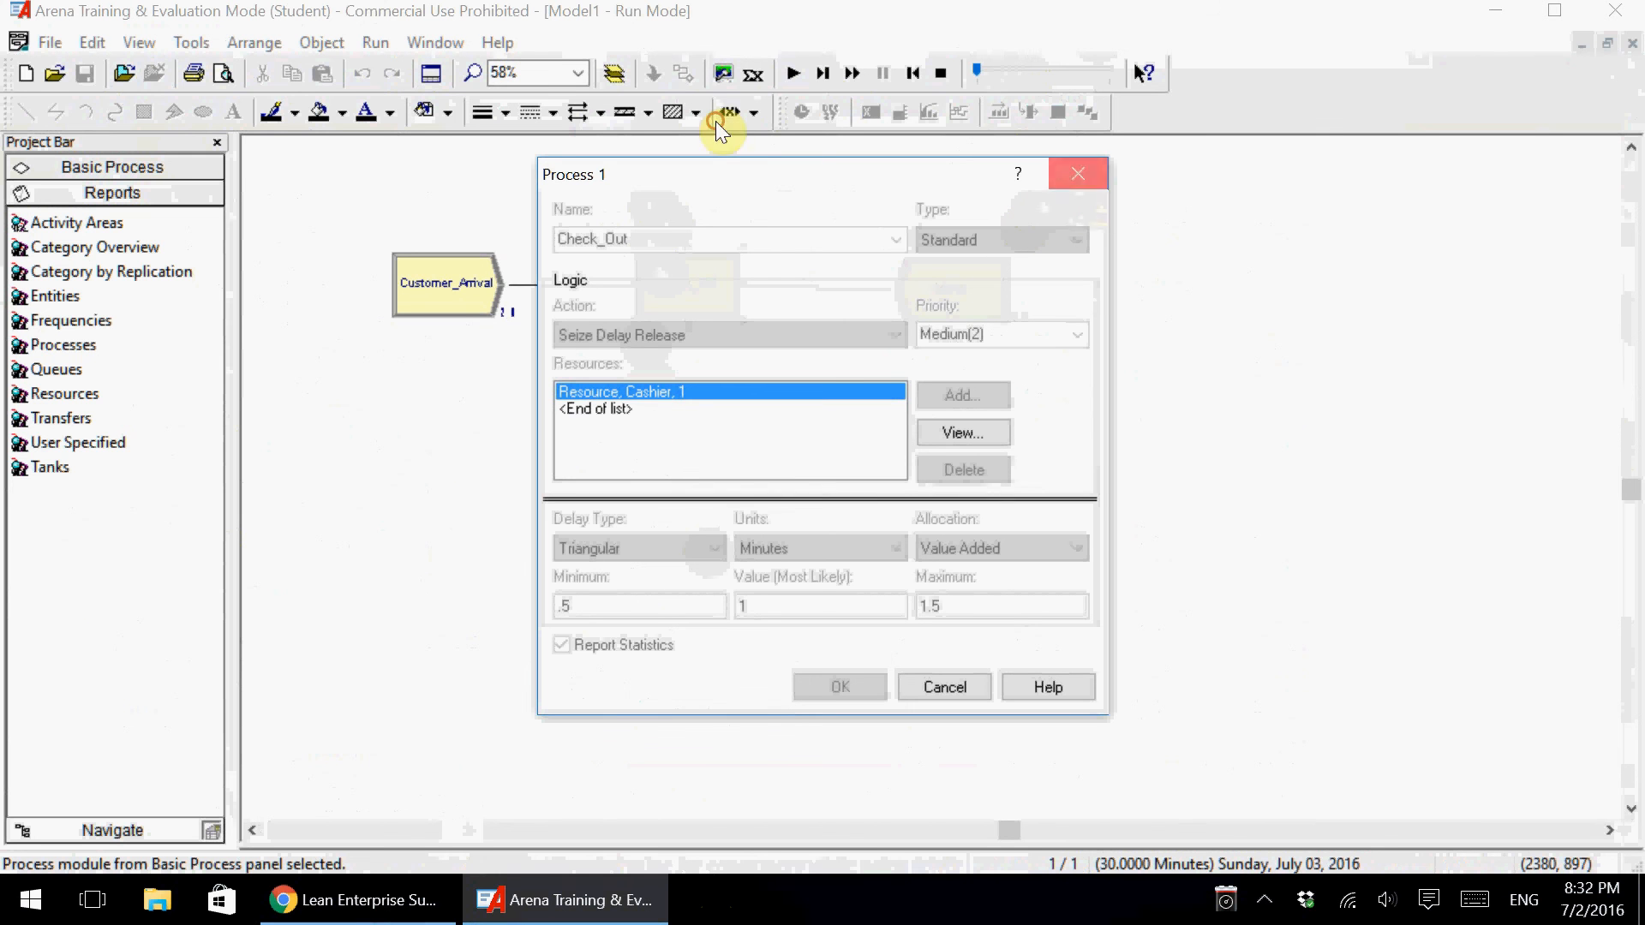
click(1075, 182)
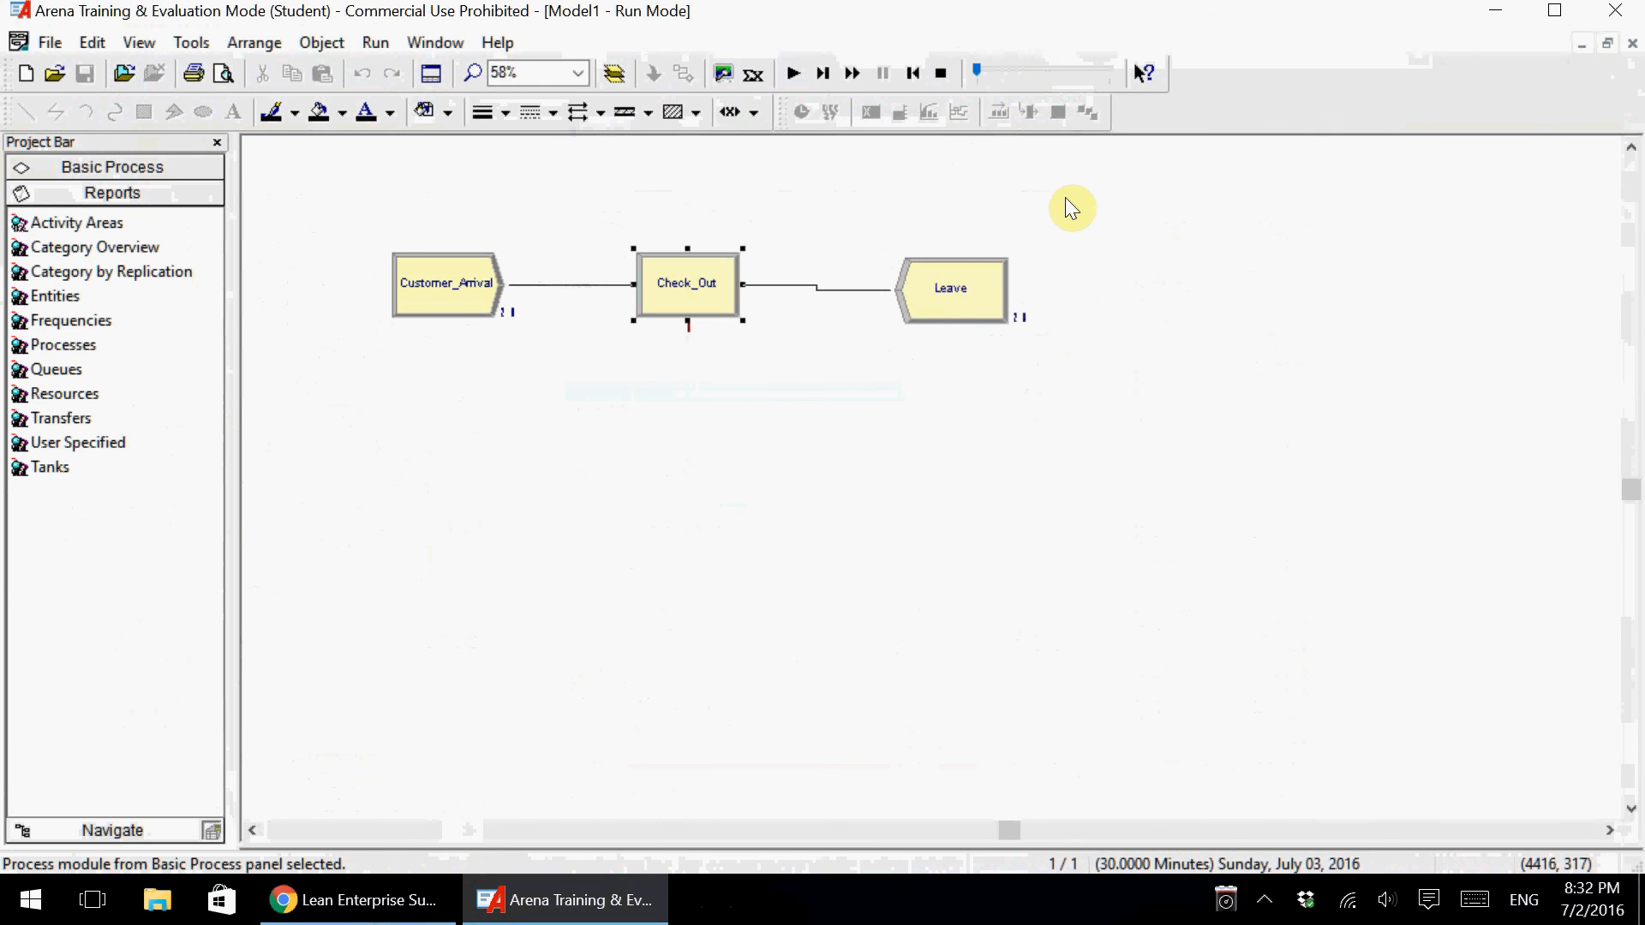
click(945, 73)
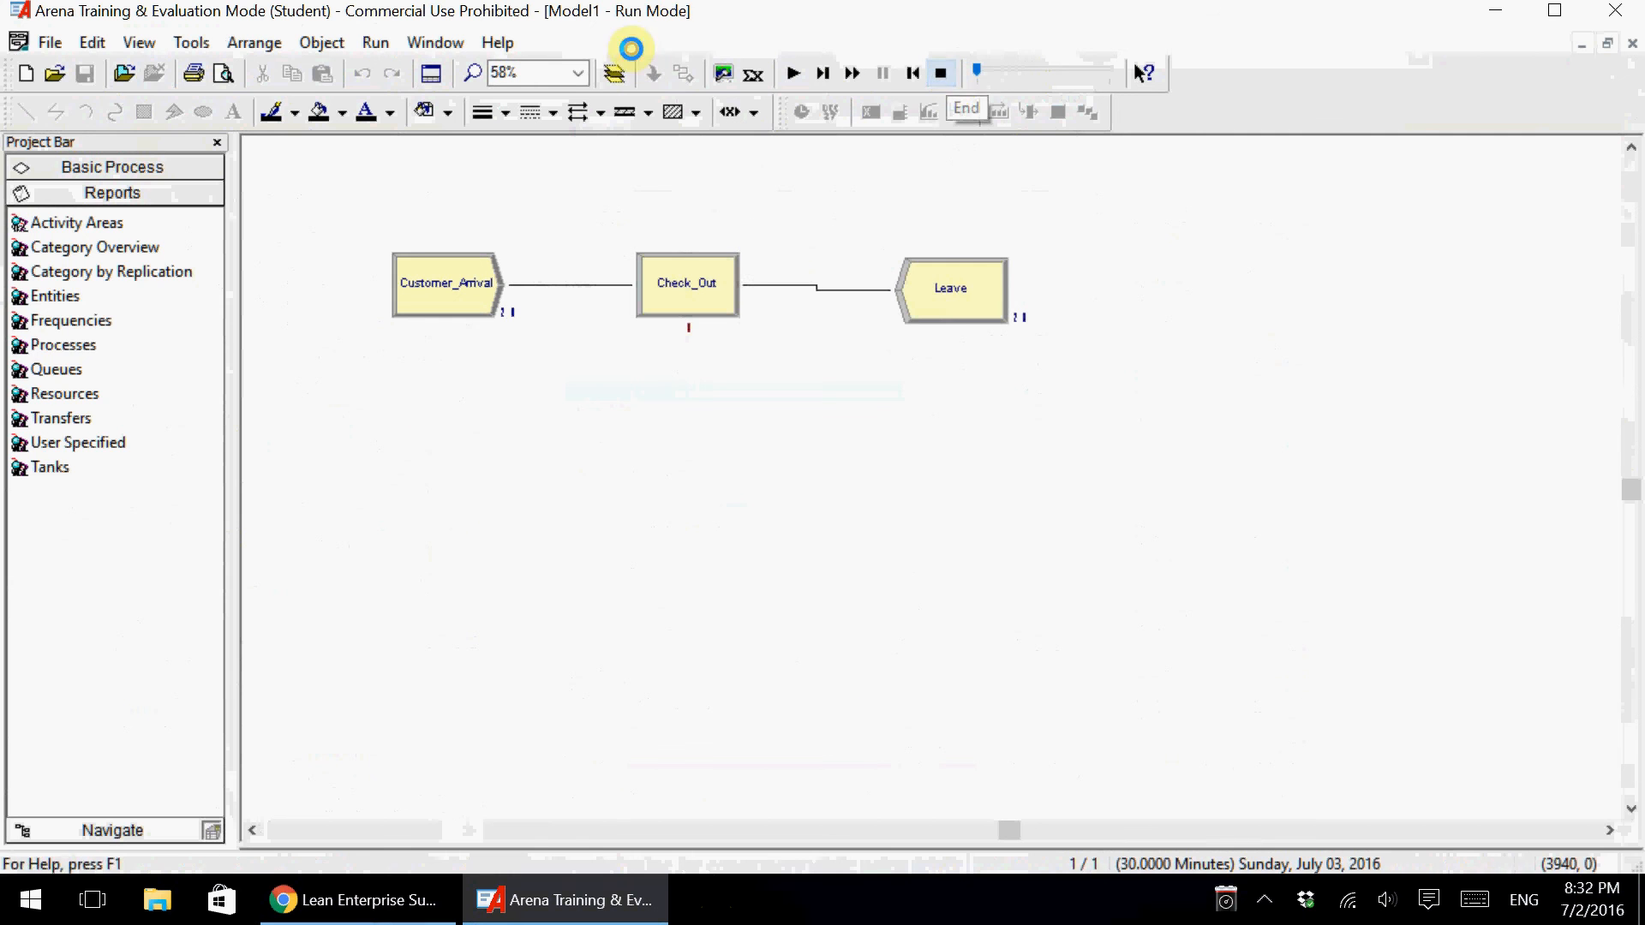
double_click(651, 301)
click(1095, 188)
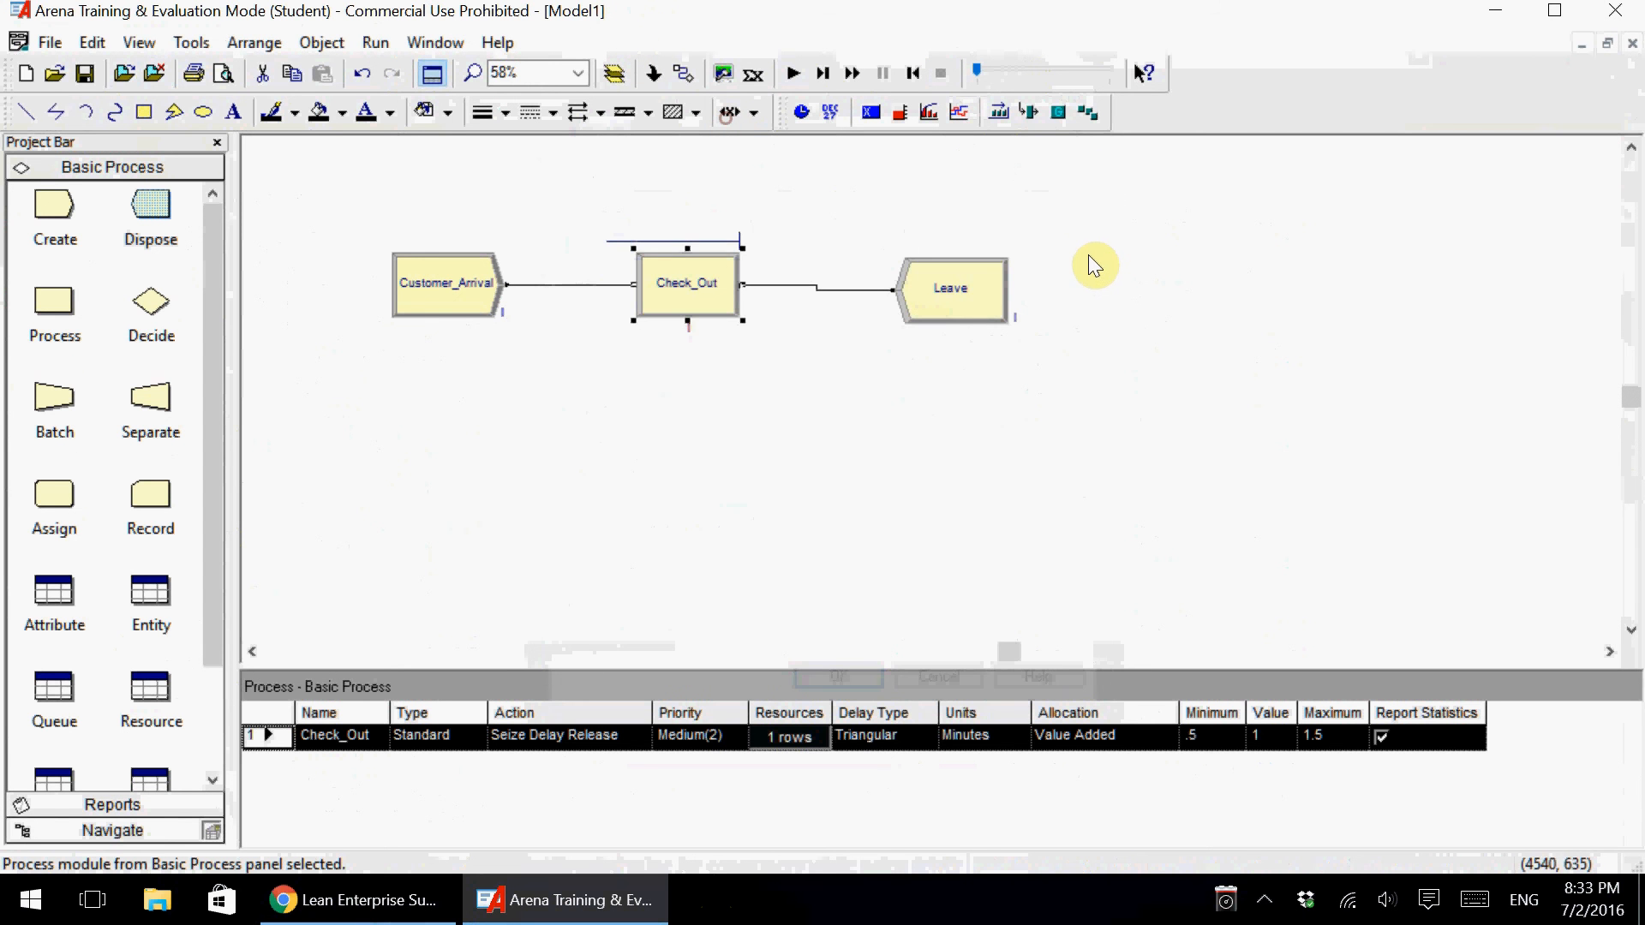